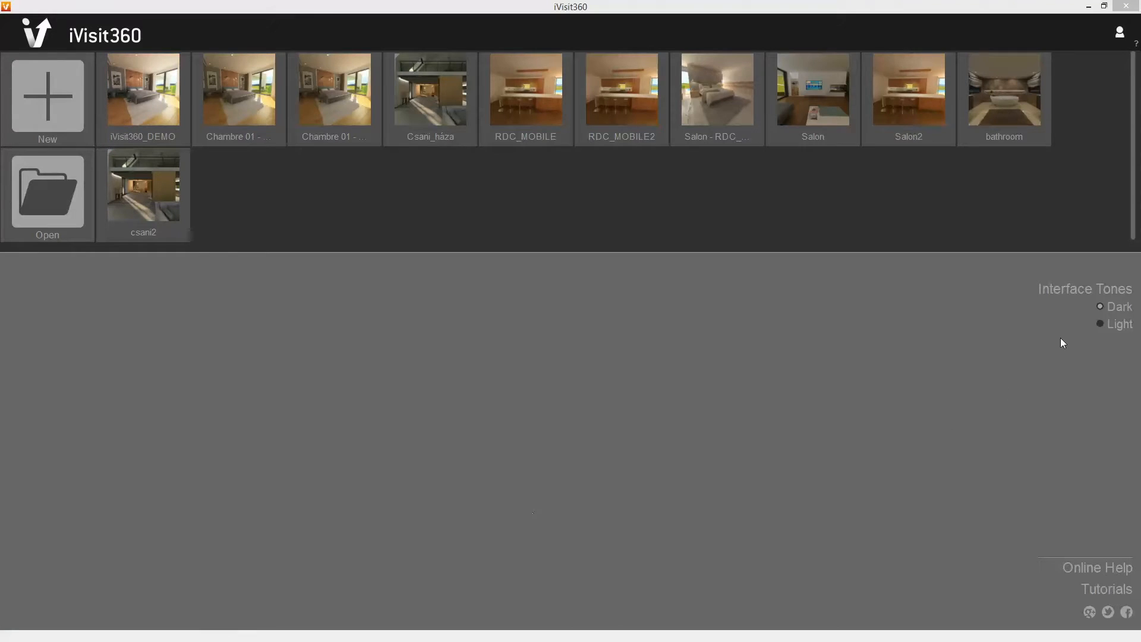
Try the Light interface tone and return to the Dark one.
{"action": "left_click", "coordinate": [1104, 324]}
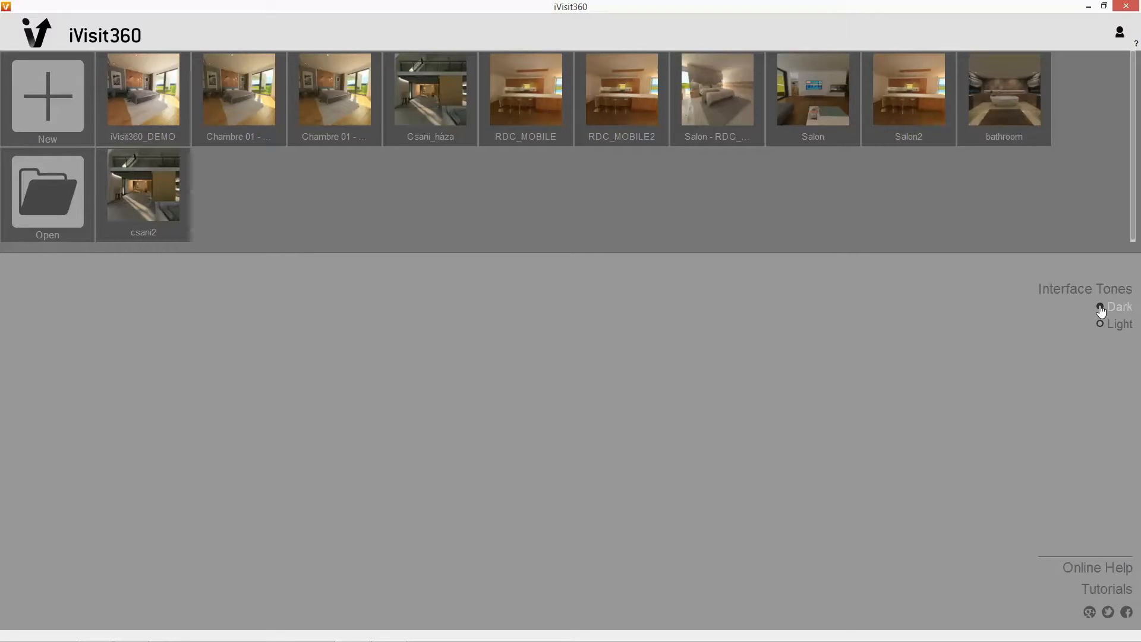
{"action": "left_click", "coordinate": [1101, 308]}
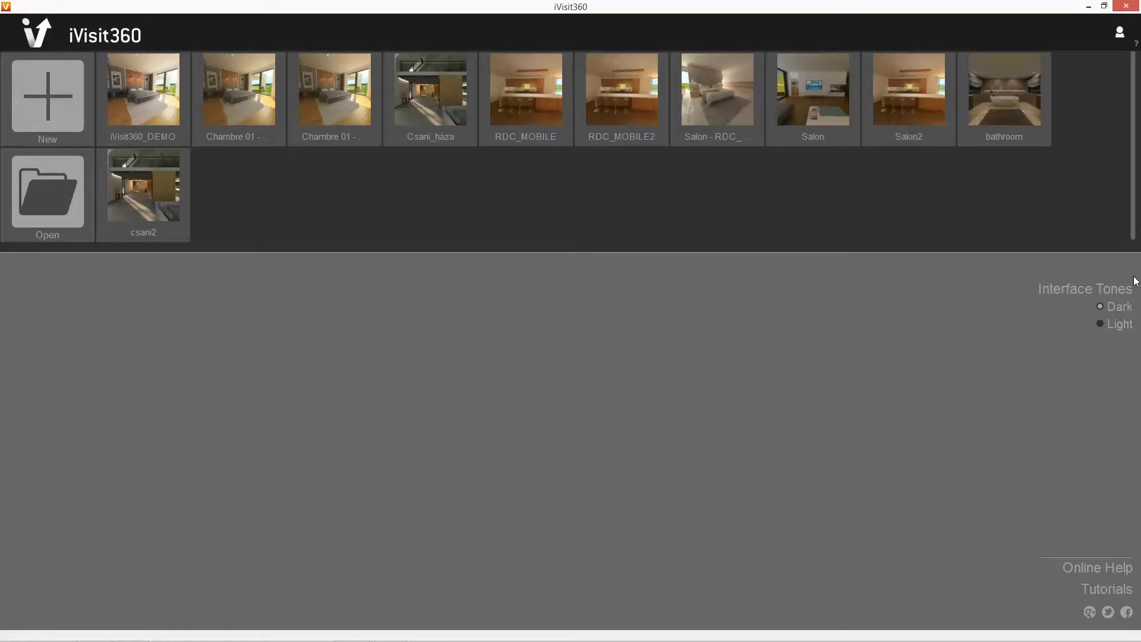
Create a new, empty virtual tour project and look around its placeholder panorama.
{"action": "left_click", "coordinate": [55, 100]}
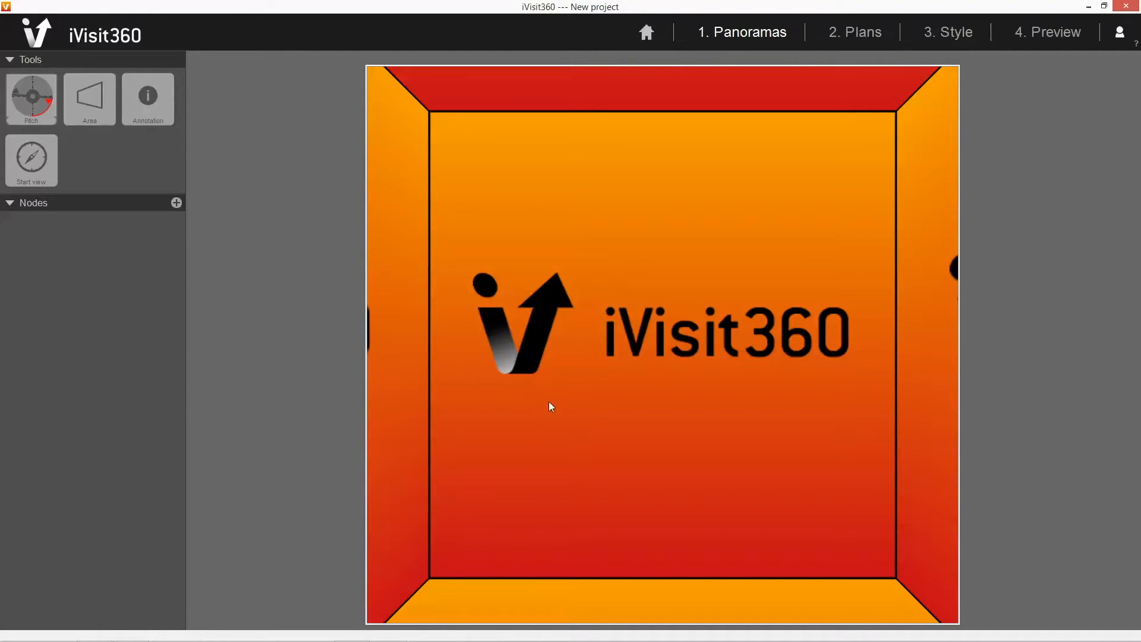
{"action": "left_click_drag", "start_coordinate": [645, 398], "coordinate": [580, 404]}
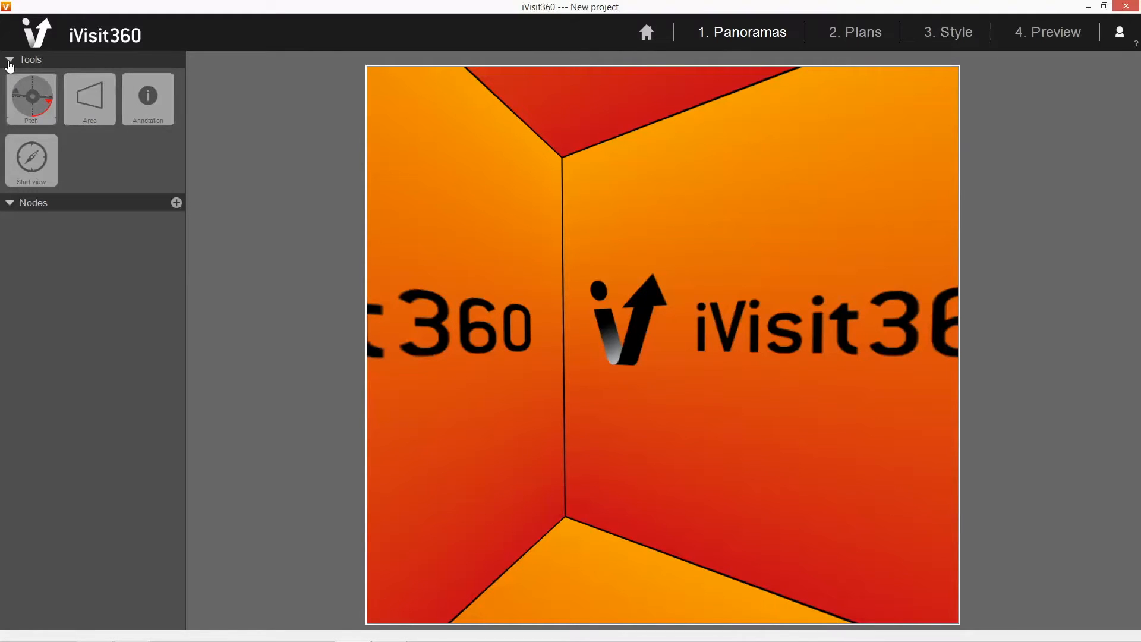
{"action": "left_click", "coordinate": [9, 61]}
{"action": "left_click", "coordinate": [9, 62]}
Add the panorama Chambre 01 - RDC_MOBILE.pno from the desktop folder fichiers as a node and look around it.
{"action": "left_click", "coordinate": [176, 204]}
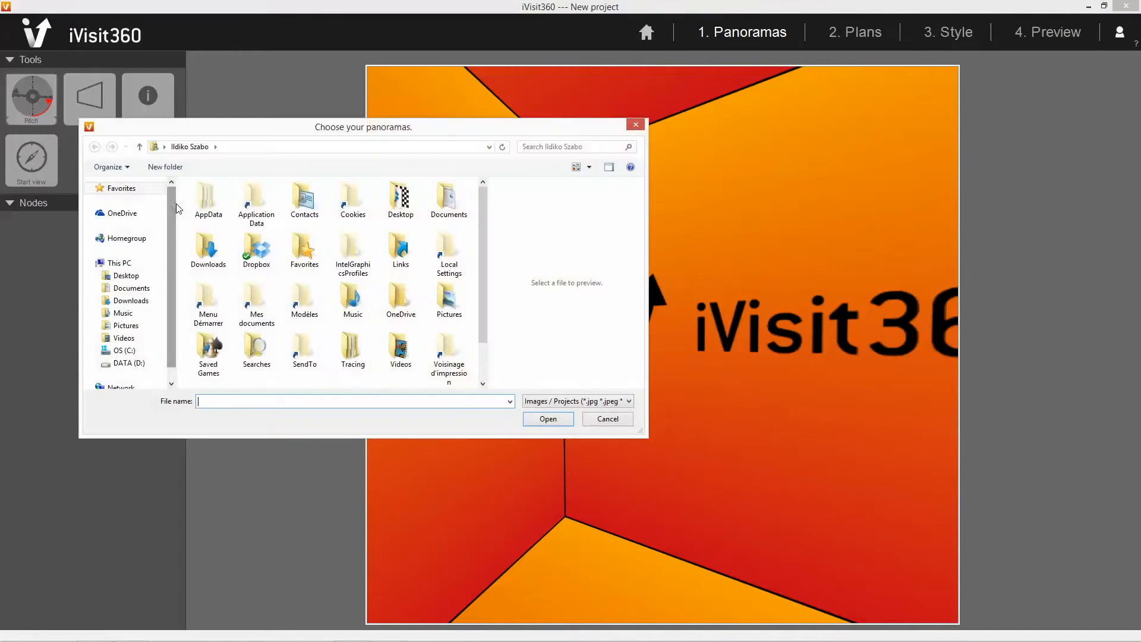
{"action": "left_click", "coordinate": [137, 277]}
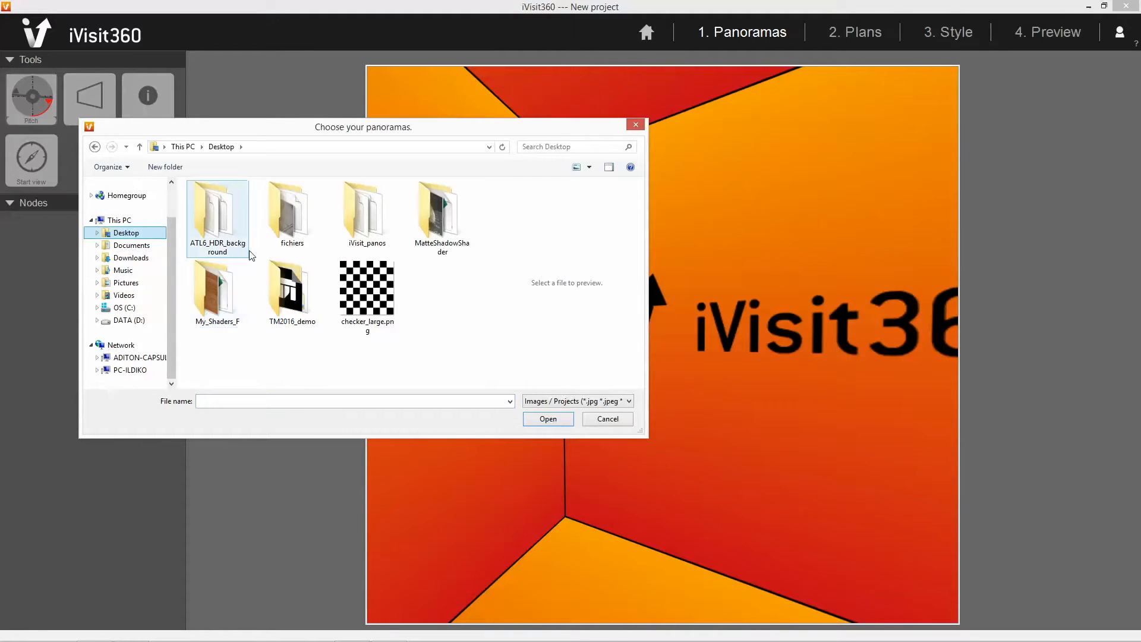
{"action": "double_click", "coordinate": [292, 215]}
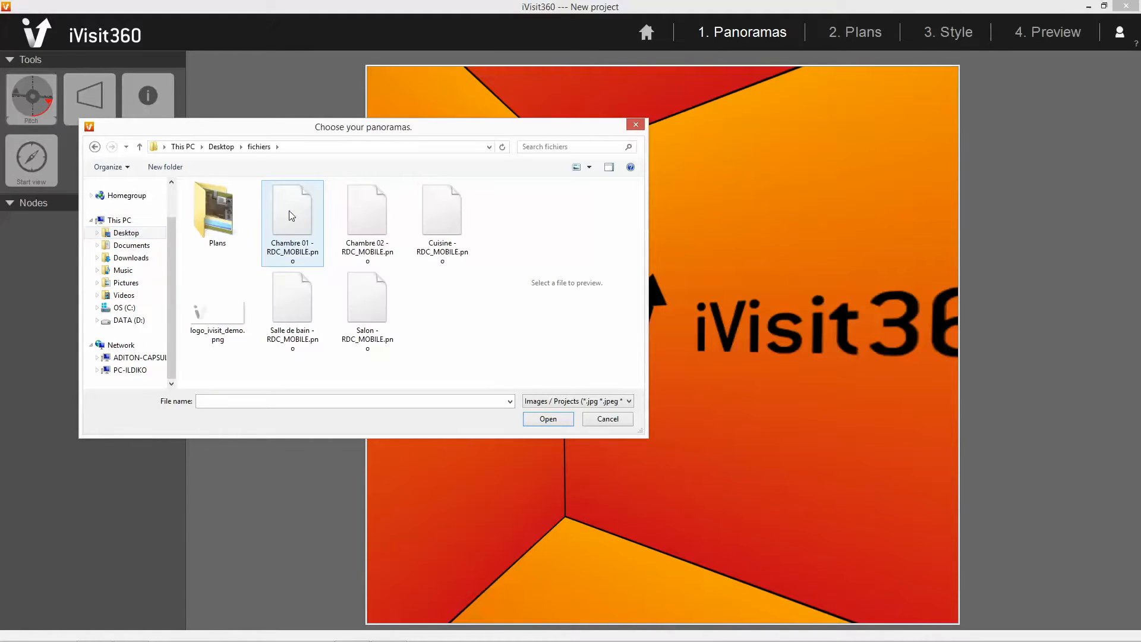
{"action": "left_click", "coordinate": [294, 212]}
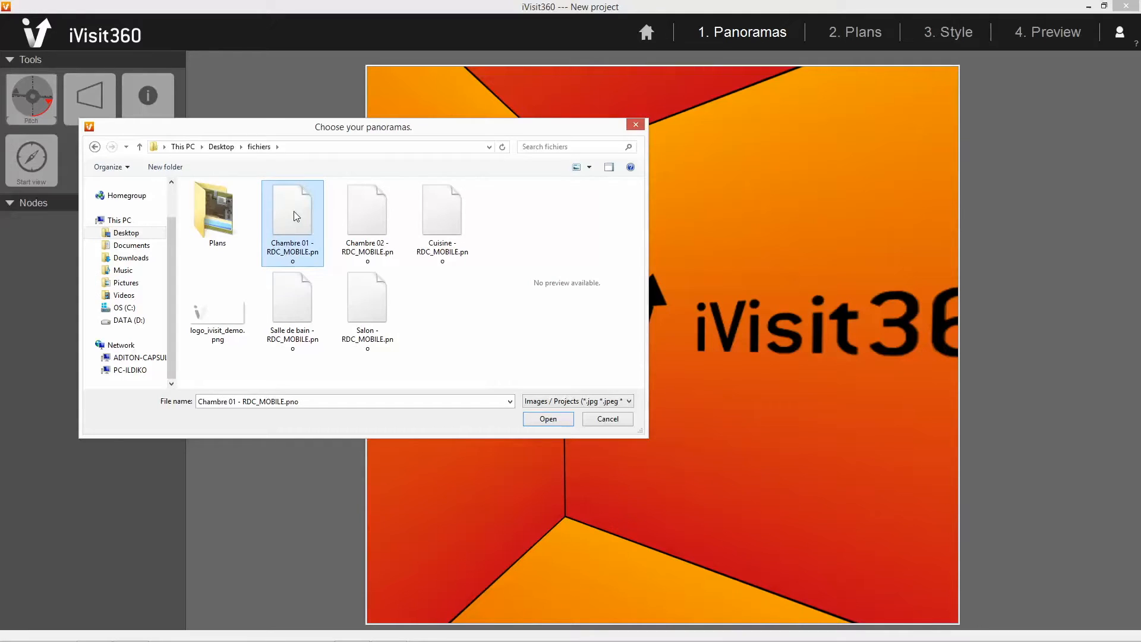
{"action": "left_click", "coordinate": [550, 420]}
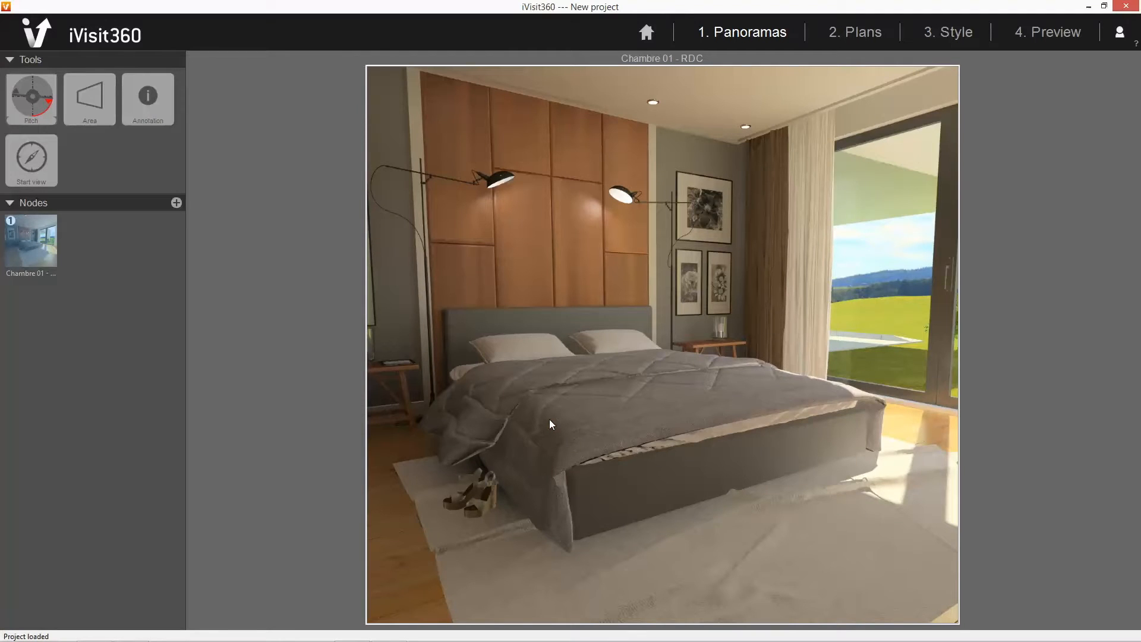
{"action": "left_click_drag", "start_coordinate": [549, 419], "coordinate": [348, 390]}
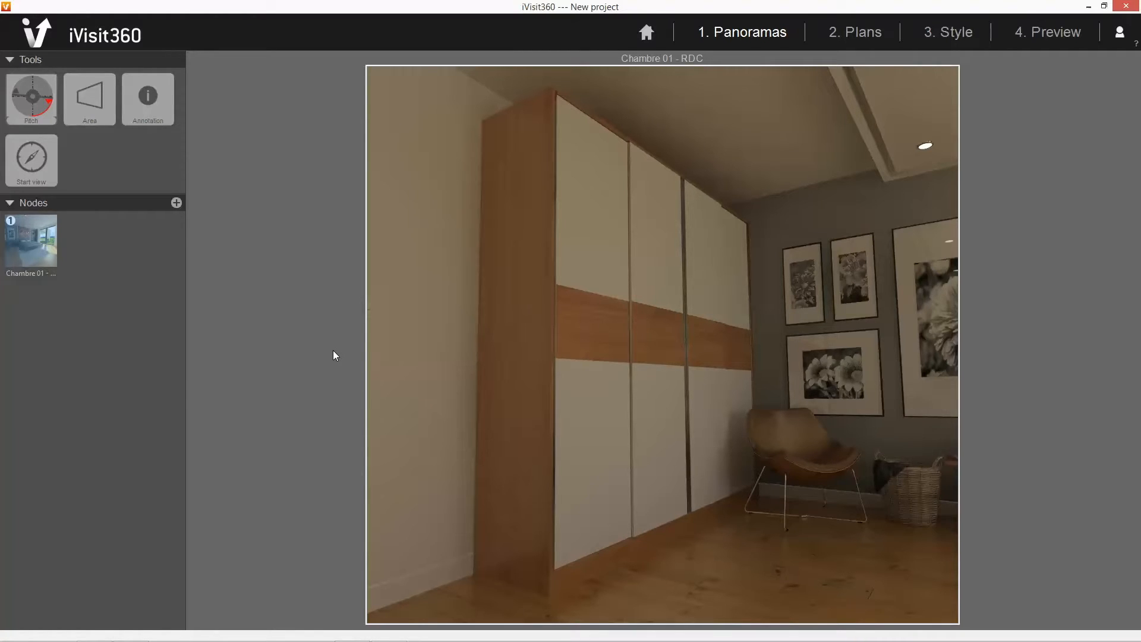
Add Chambre 02 - RDC_MOBILE.pno to the project straight from the fichiers folder window and look around the panorama.
{"action": "mouse_move", "coordinate": [94, 629]}
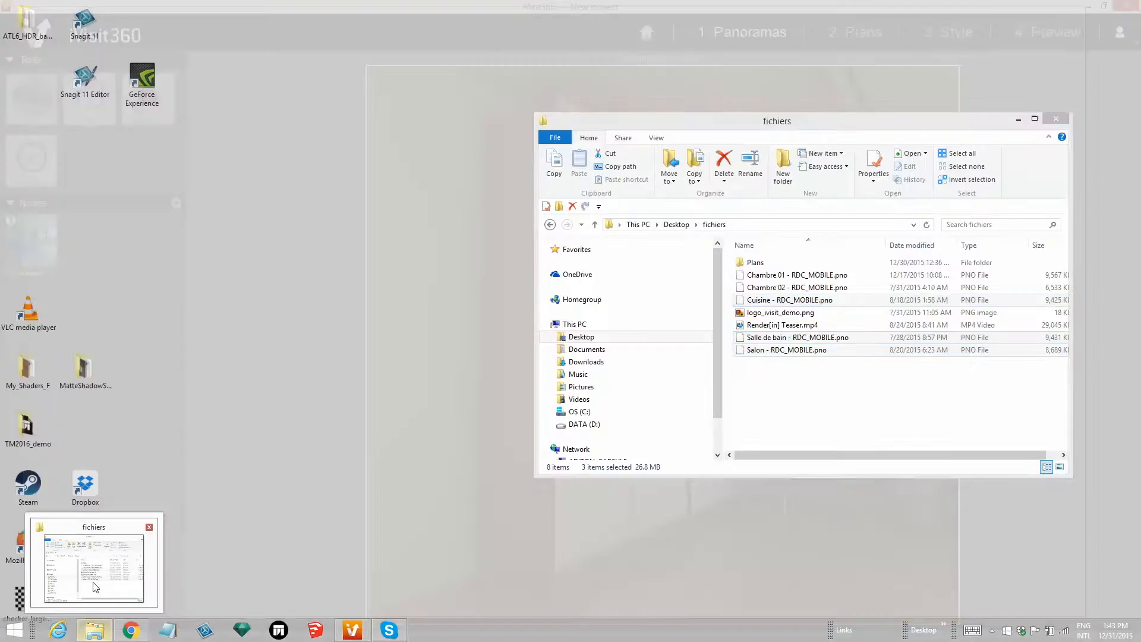
{"action": "left_click", "coordinate": [95, 588]}
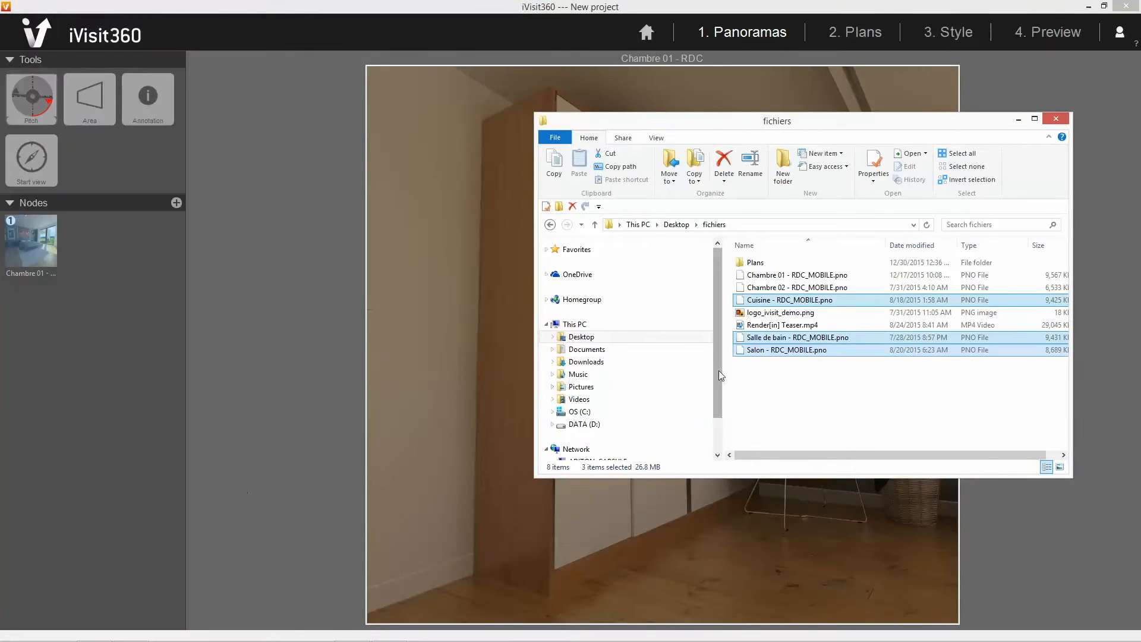
{"action": "left_click", "coordinate": [741, 289]}
{"action": "left_click_drag", "start_coordinate": [740, 290], "coordinate": [456, 351]}
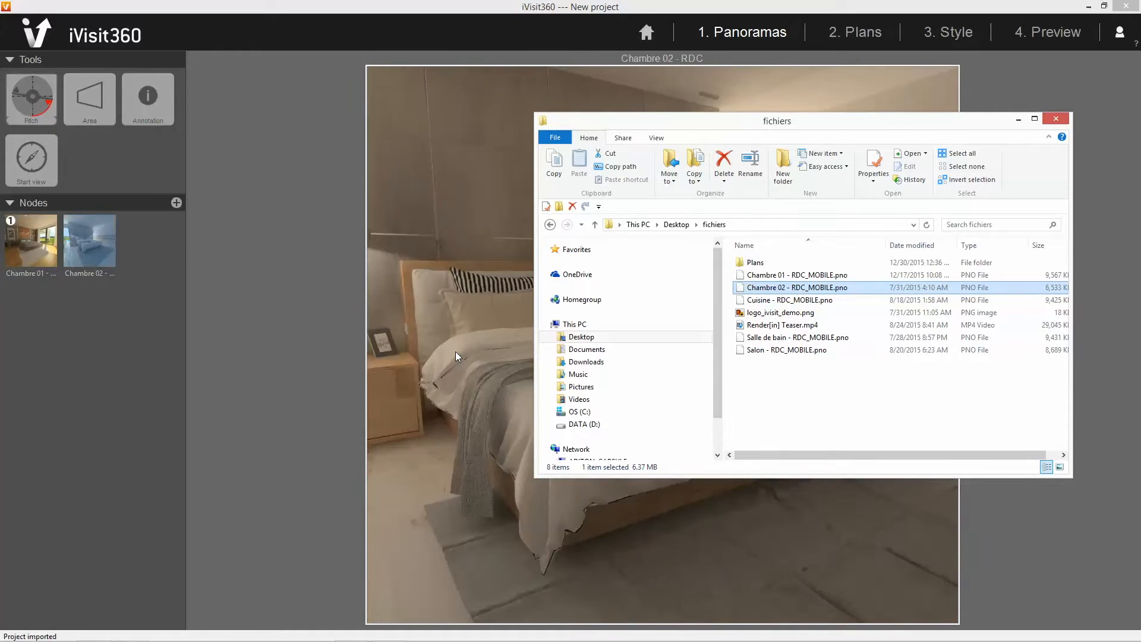
{"action": "left_click_drag", "start_coordinate": [466, 319], "coordinate": [617, 308]}
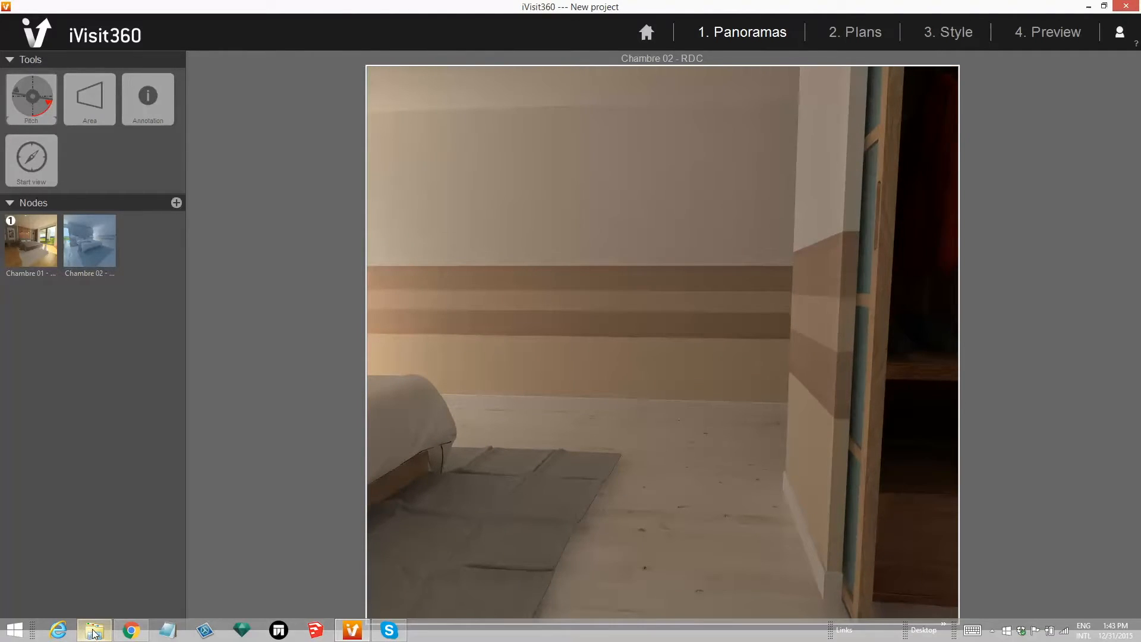
Add the Cuisine, Salle de bain and Salon RDC_MOBILE.pno files together from the fichiers folder window.
{"action": "left_click", "coordinate": [94, 633]}
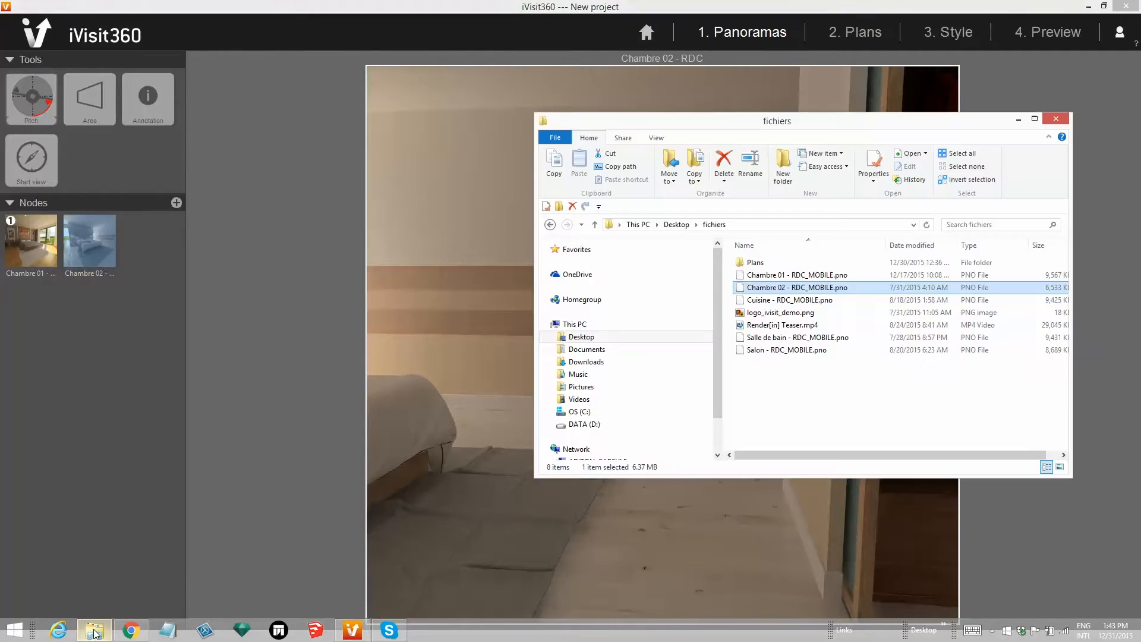
{"action": "left_click", "coordinate": [779, 302]}
{"action": "left_click", "coordinate": [778, 337], "text": "ctrl"}
{"action": "left_click", "coordinate": [779, 350], "text": "ctrl"}
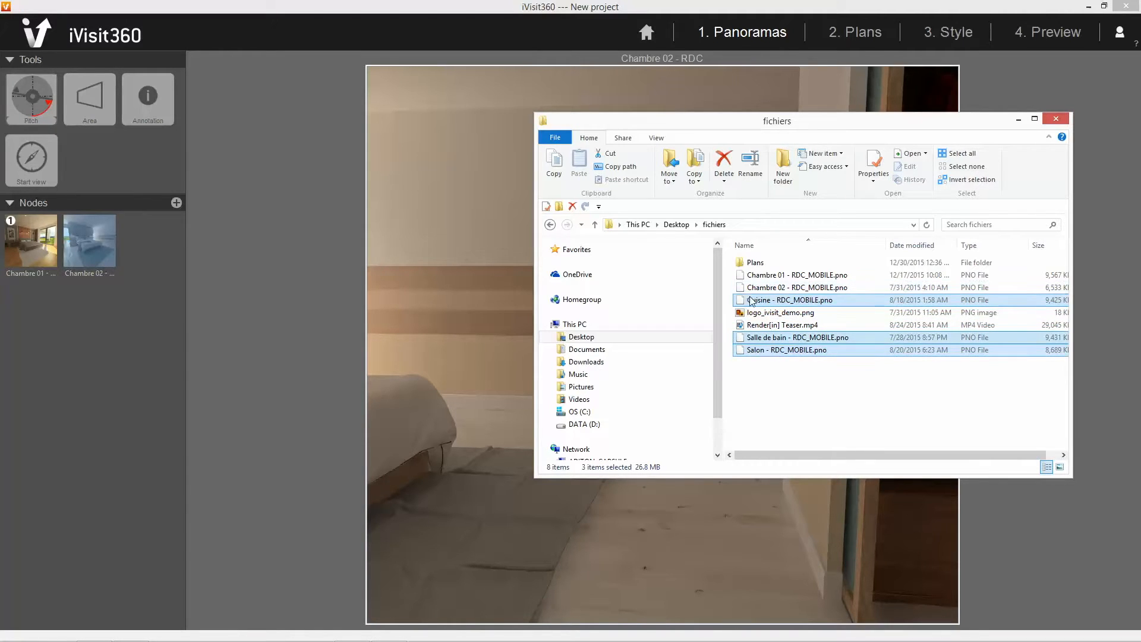
{"action": "left_click_drag", "start_coordinate": [752, 302], "coordinate": [462, 329]}
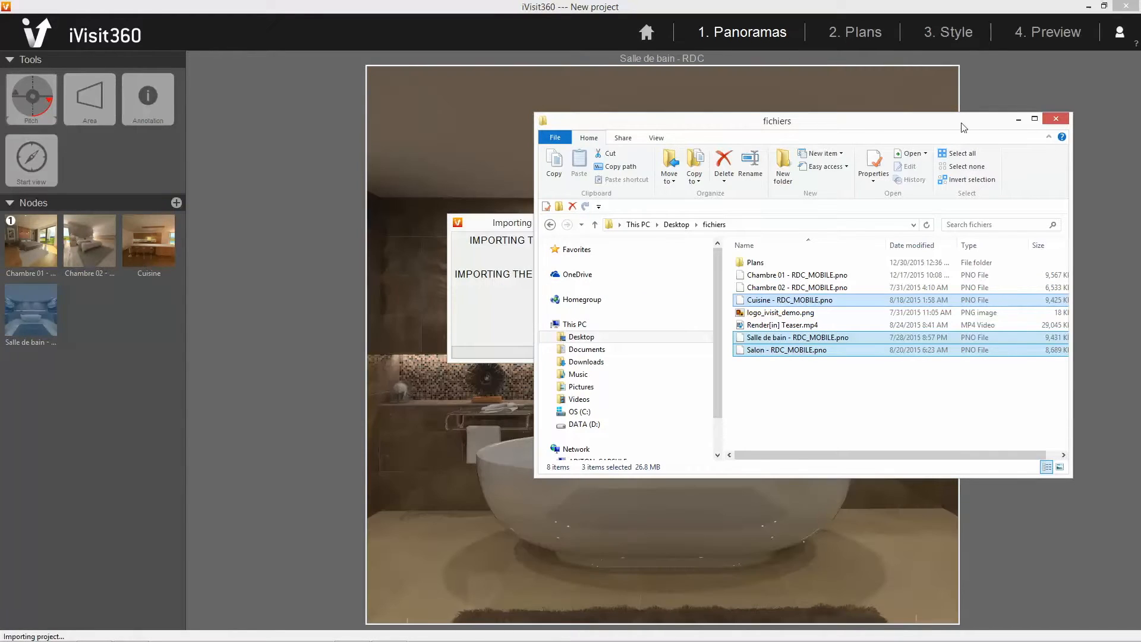
{"action": "left_click", "coordinate": [923, 101]}
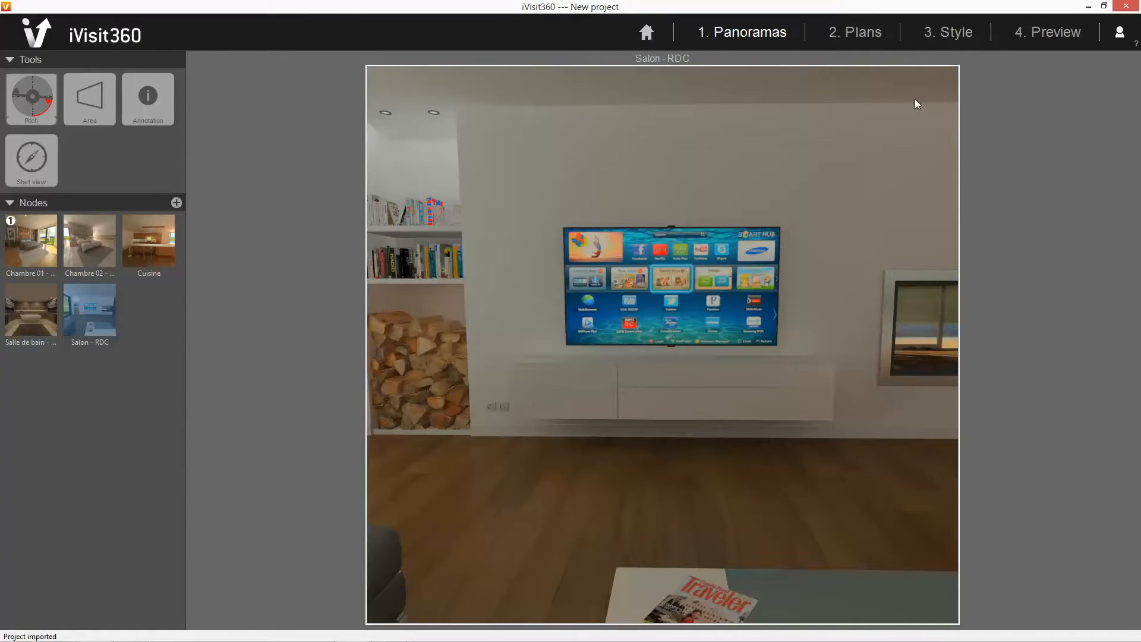
Examine the imported Cuisine, Salon and Salle de bain panoramas by opening each node and looking around.
{"action": "left_click", "coordinate": [145, 245]}
{"action": "left_click_drag", "start_coordinate": [631, 360], "coordinate": [821, 366]}
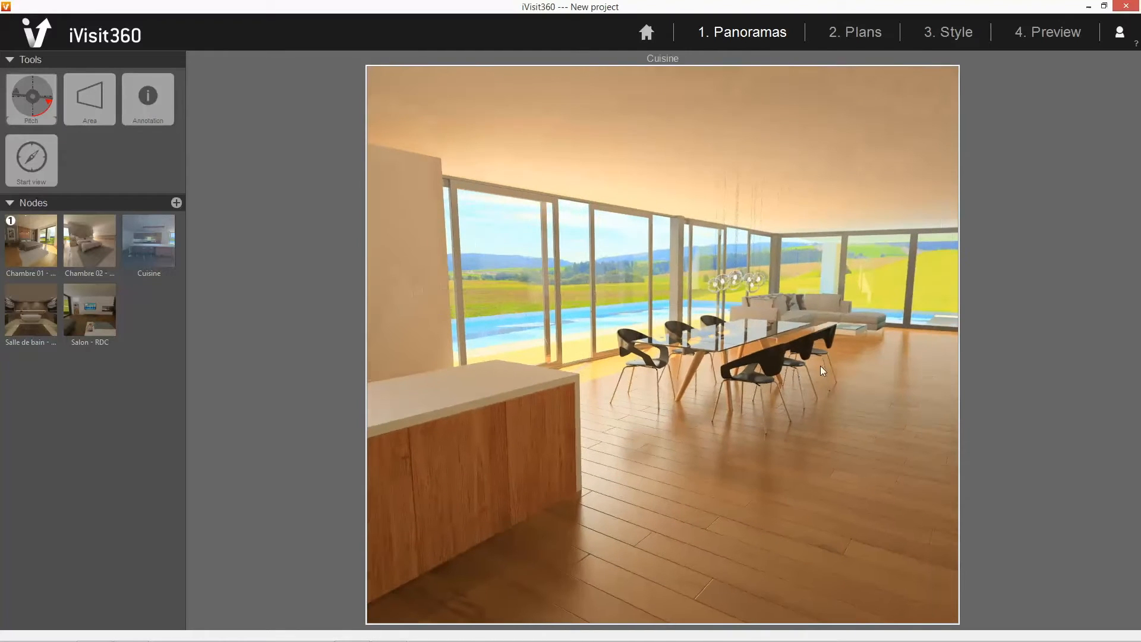
{"action": "left_click", "coordinate": [100, 305]}
{"action": "left_click_drag", "start_coordinate": [614, 361], "coordinate": [797, 360]}
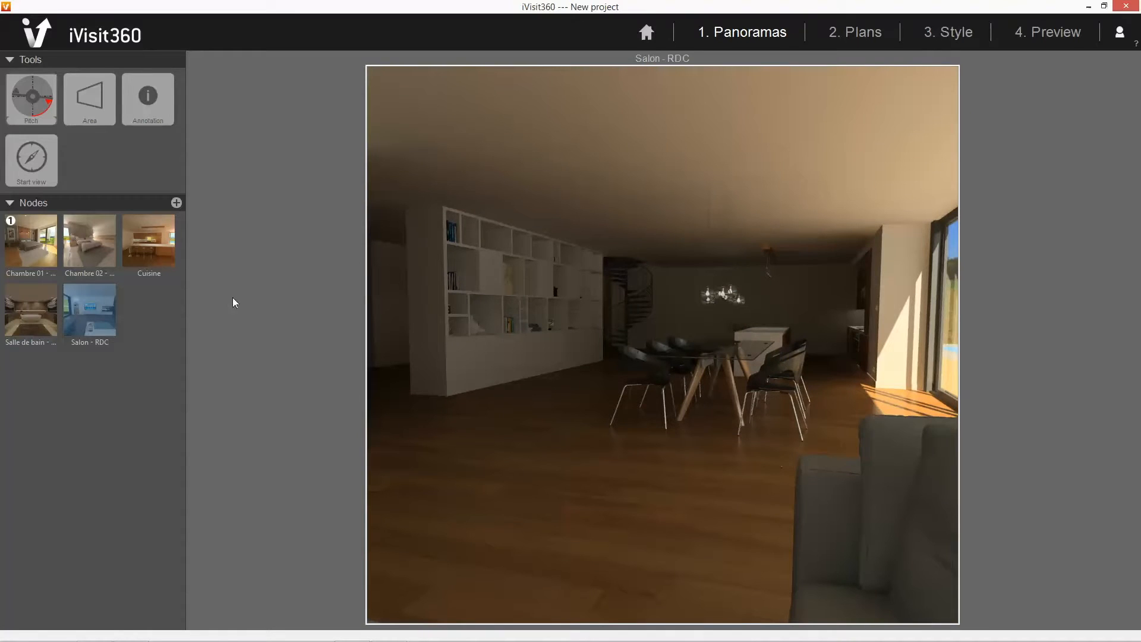
{"action": "left_click", "coordinate": [37, 313]}
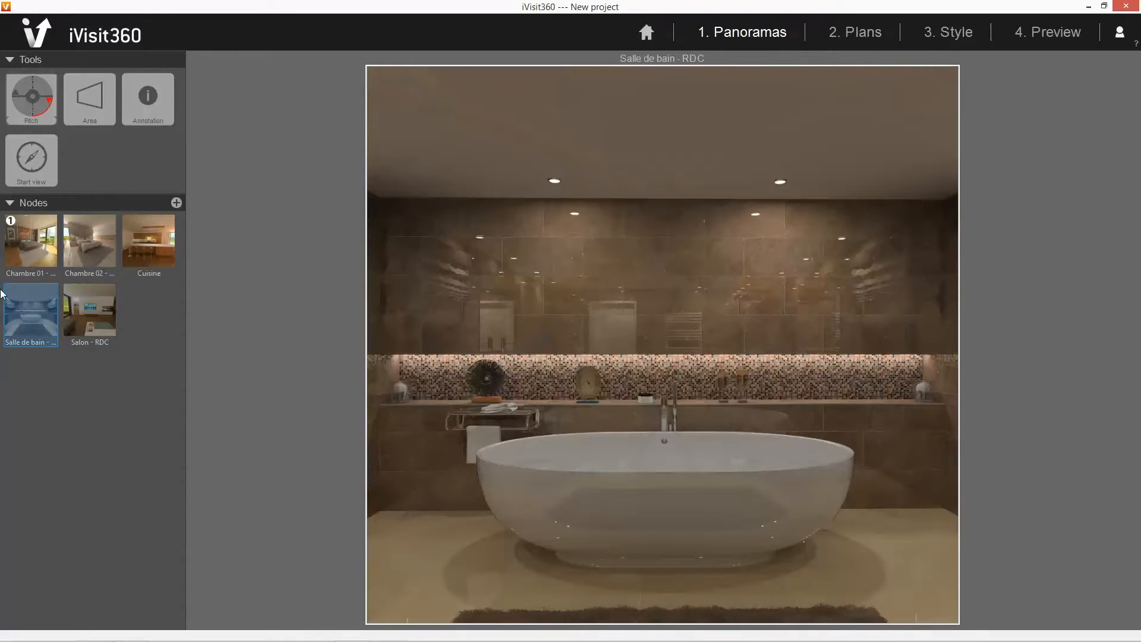
{"action": "left_click_drag", "start_coordinate": [607, 370], "coordinate": [275, 372]}
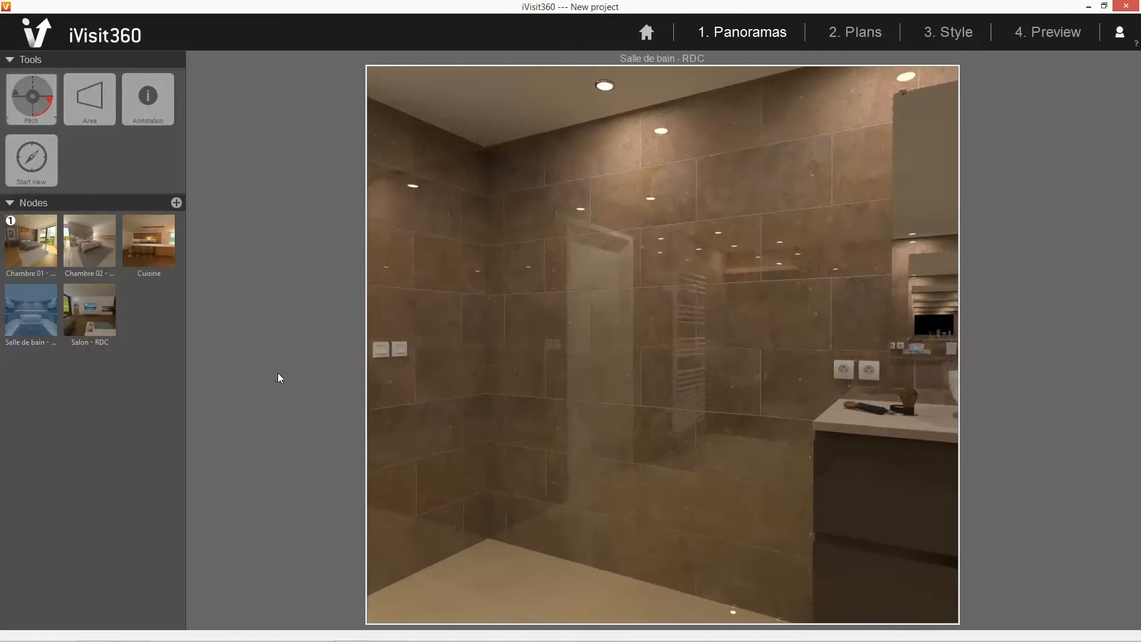
{"action": "left_click", "coordinate": [140, 246]}
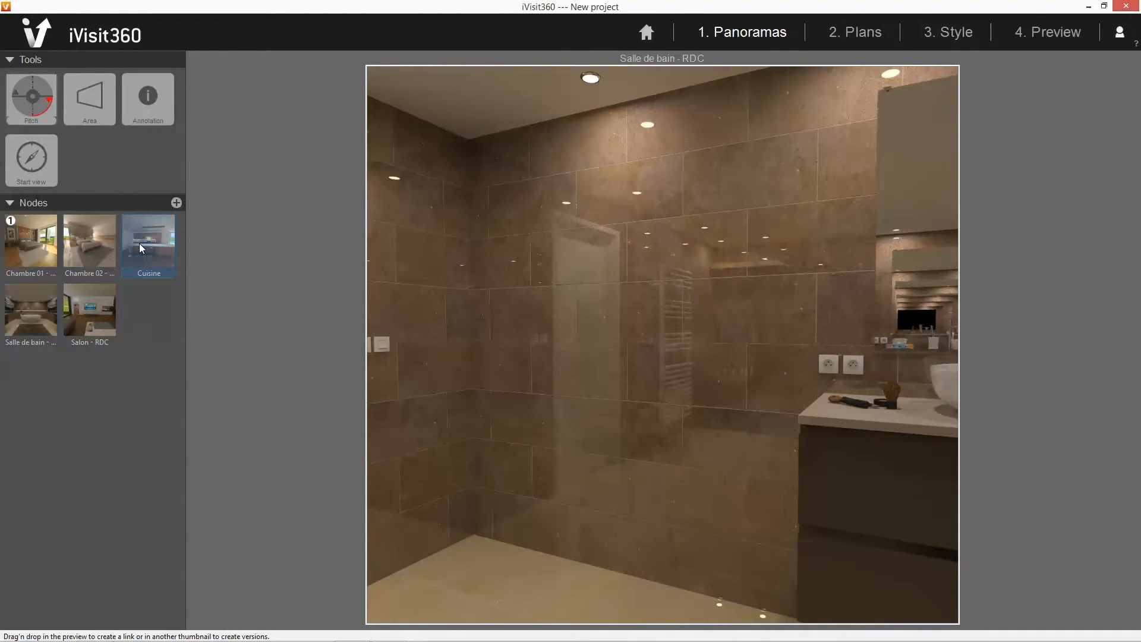
{"action": "mouse_move", "coordinate": [521, 350]}
{"action": "left_mouse_down"}
{"action": "mouse_move", "coordinate": [522, 360]}
{"action": "mouse_move", "coordinate": [477, 374]}
{"action": "mouse_move", "coordinate": [405, 349]}
{"action": "mouse_move", "coordinate": [275, 351]}
{"action": "mouse_move", "coordinate": [326, 380]}
{"action": "mouse_move", "coordinate": [443, 390]}
{"action": "mouse_move", "coordinate": [547, 344]}
{"action": "mouse_move", "coordinate": [509, 340]}
{"action": "left_mouse_up"}
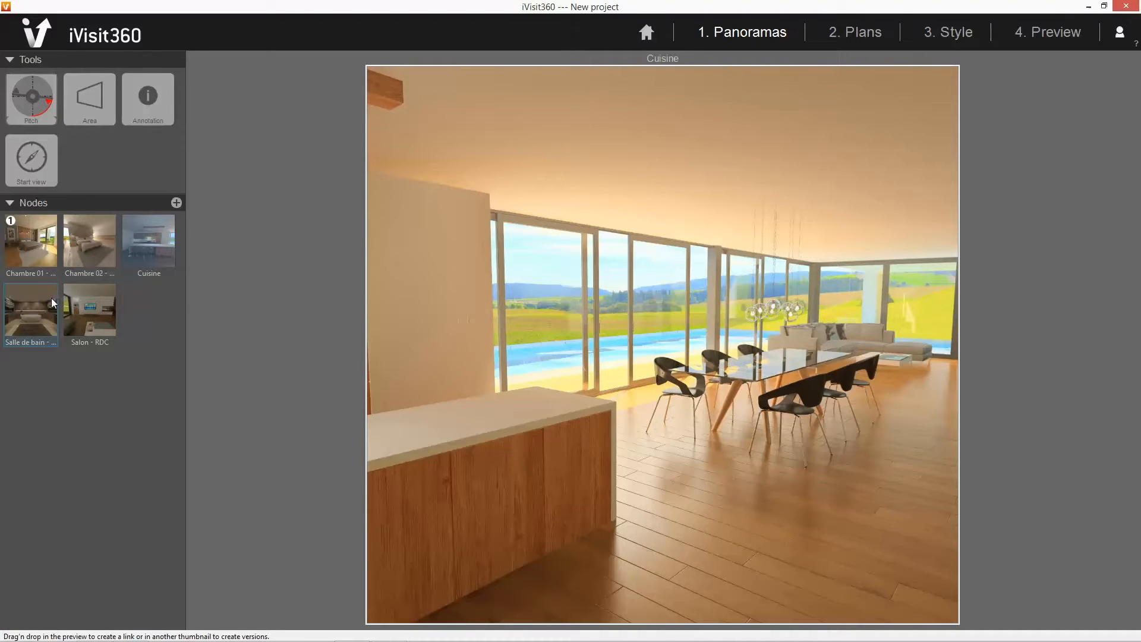
Set the Salon - RDC node as the tour's starting panorama.
{"action": "left_click", "coordinate": [85, 312]}
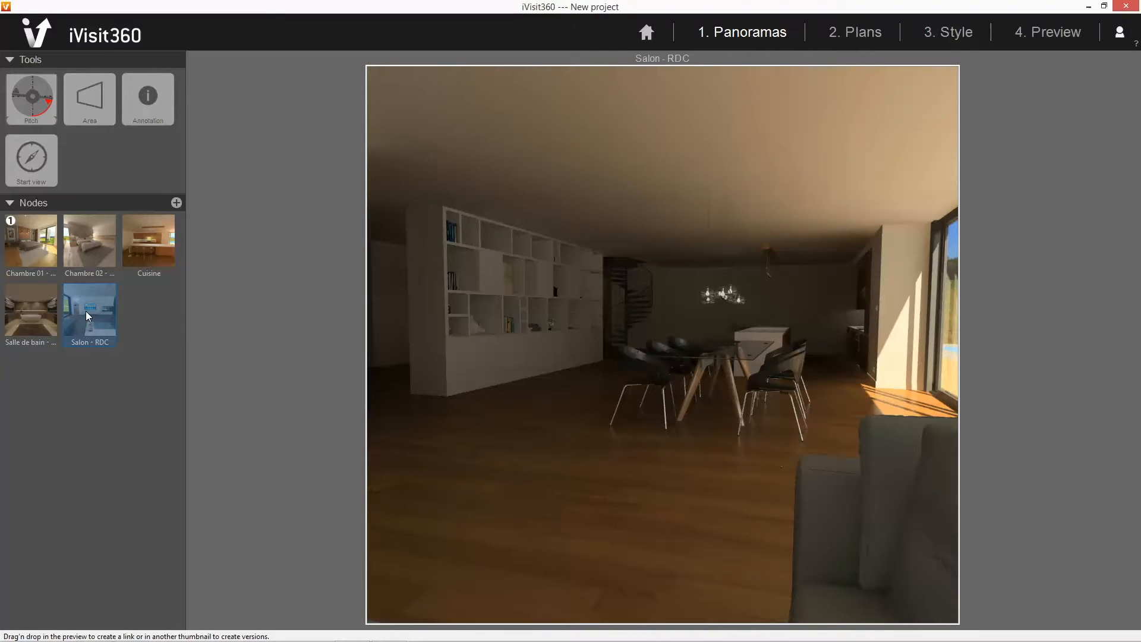
{"action": "left_click_drag", "start_coordinate": [609, 403], "coordinate": [402, 381]}
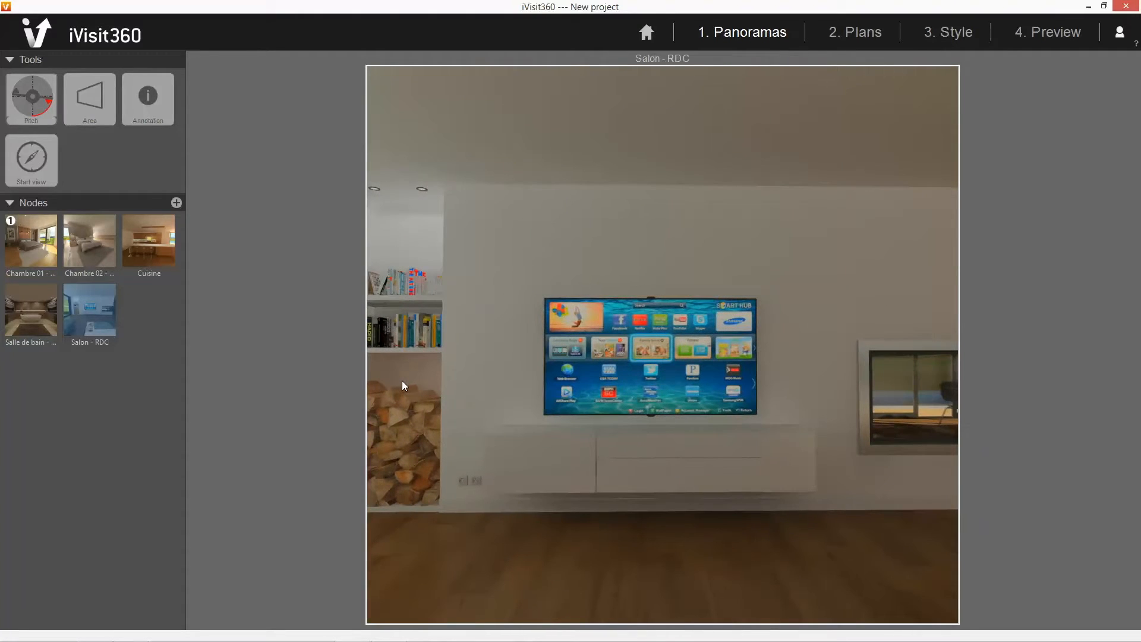
{"action": "right_click", "coordinate": [81, 317]}
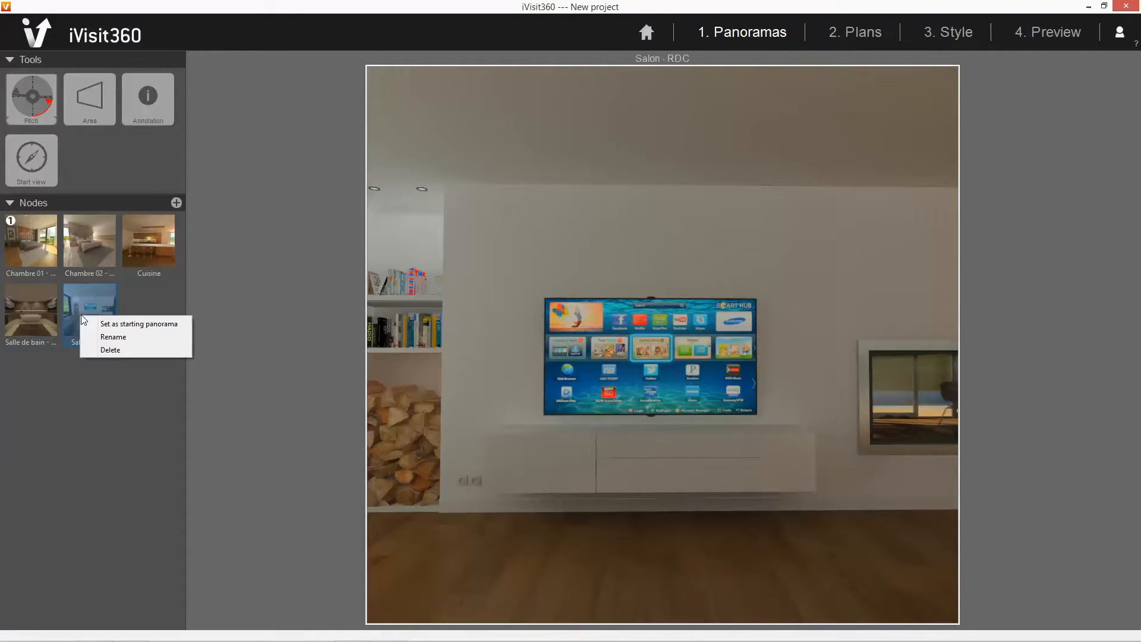
{"action": "left_click", "coordinate": [118, 326]}
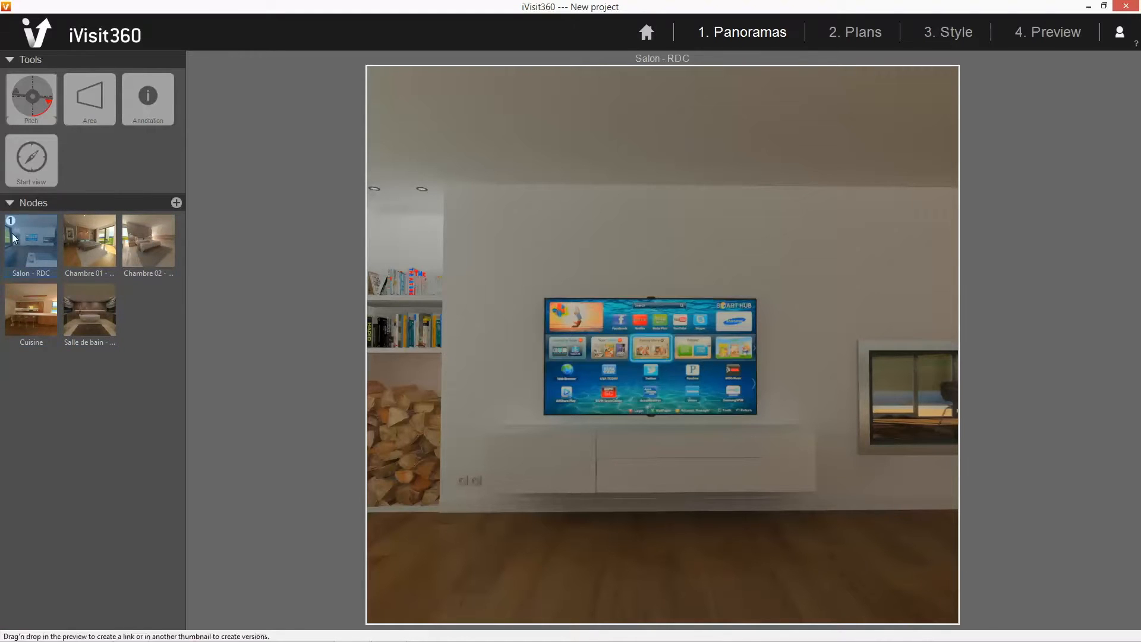
Save a slightly zoomed-in view centred on the television wall as the start view of the Salon - RDC panorama.
{"action": "mouse_move", "coordinate": [633, 369]}
{"action": "left_mouse_down"}
{"action": "mouse_move", "coordinate": [714, 366]}
{"action": "mouse_move", "coordinate": [732, 351]}
{"action": "mouse_move", "coordinate": [716, 319]}
{"action": "mouse_move", "coordinate": [649, 308]}
{"action": "mouse_move", "coordinate": [593, 319]}
{"action": "mouse_move", "coordinate": [554, 365]}
{"action": "mouse_move", "coordinate": [570, 399]}
{"action": "mouse_move", "coordinate": [675, 422]}
{"action": "mouse_move", "coordinate": [724, 483]}
{"action": "mouse_move", "coordinate": [780, 479]}
{"action": "mouse_move", "coordinate": [802, 459]}
{"action": "mouse_move", "coordinate": [812, 433]}
{"action": "mouse_move", "coordinate": [794, 402]}
{"action": "mouse_move", "coordinate": [745, 383]}
{"action": "mouse_move", "coordinate": [646, 378]}
{"action": "left_mouse_up"}
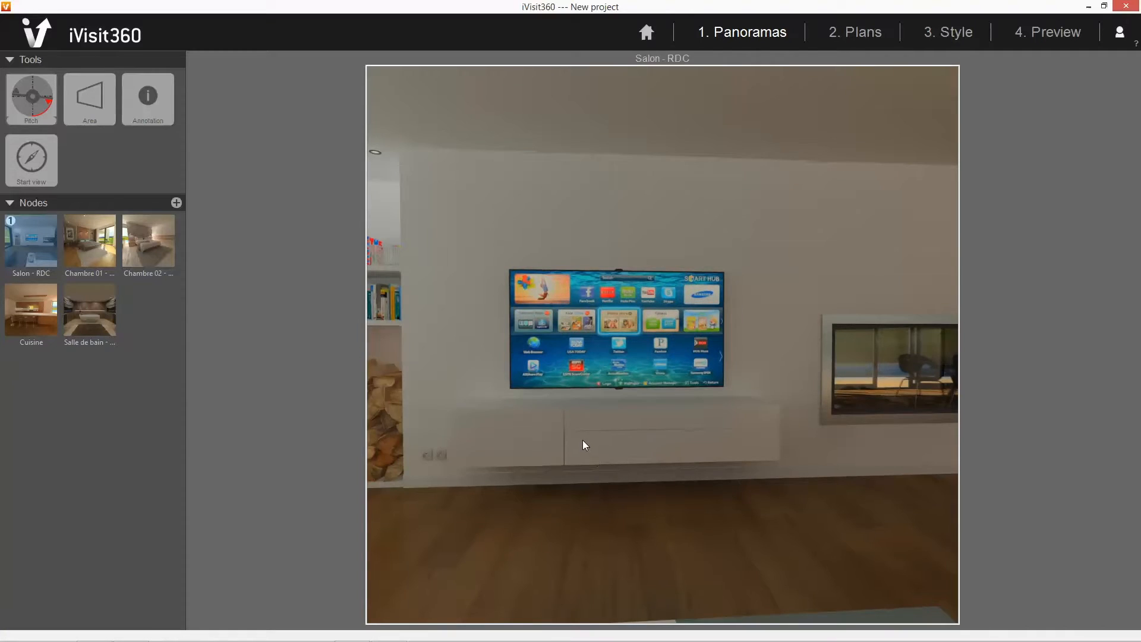
{"action": "scroll", "coordinate": [580, 436], "scroll_direction": "up", "scroll_amount": 3}
{"action": "scroll", "coordinate": [581, 441], "scroll_direction": "up", "scroll_amount": 2}
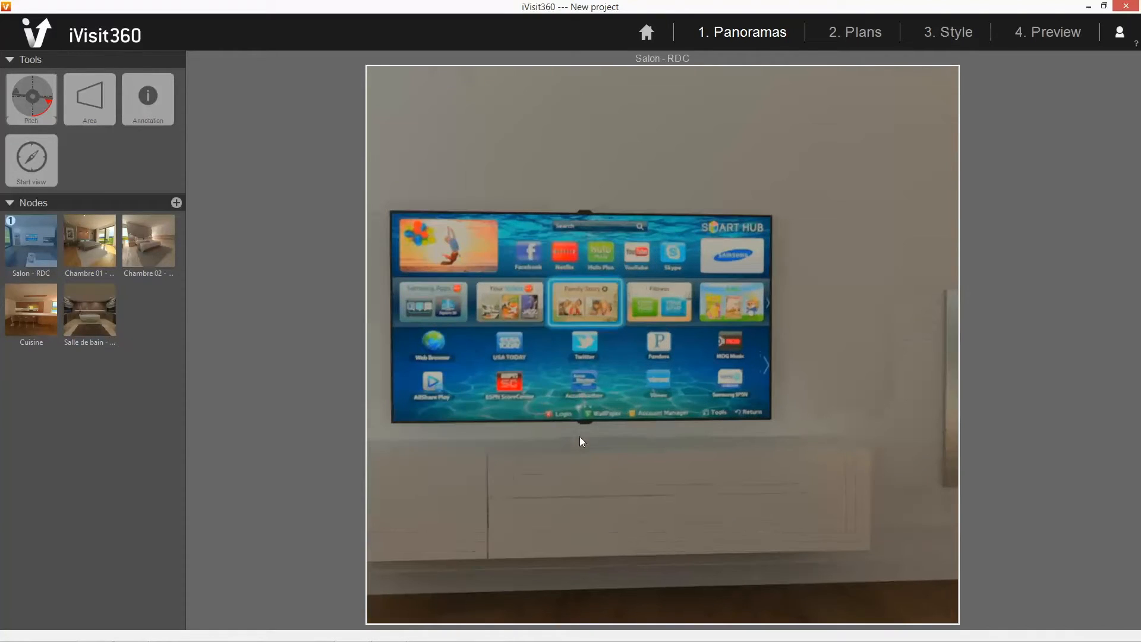
{"action": "scroll", "coordinate": [581, 440], "scroll_direction": "down", "scroll_amount": 3}
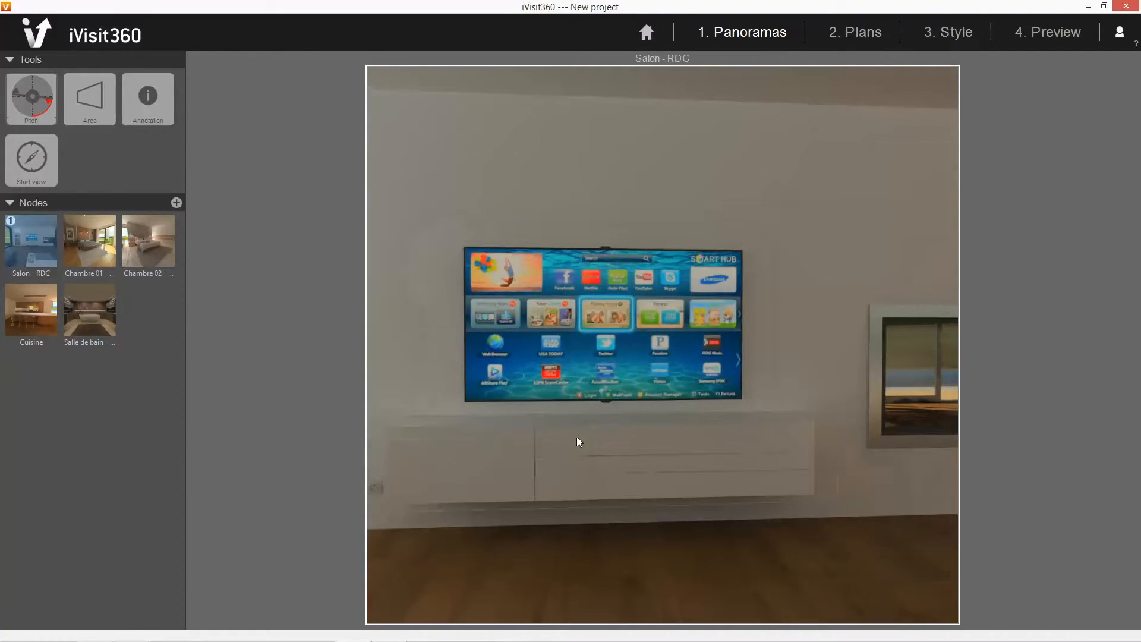
{"action": "left_click_drag", "start_coordinate": [567, 438], "coordinate": [562, 441]}
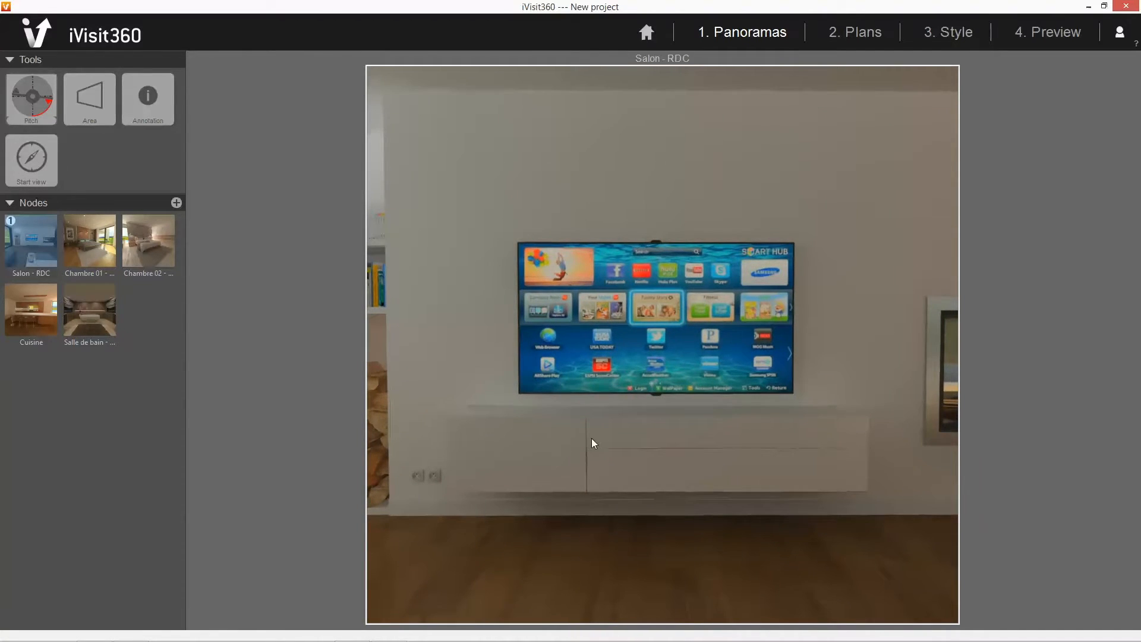
{"action": "left_click", "coordinate": [26, 159]}
Place a link to the Cuisine node above the kitchen island in the Salon - RDC panorama, and follow it.
{"action": "left_click_drag", "start_coordinate": [633, 476], "coordinate": [656, 479]}
{"action": "left_click_drag", "start_coordinate": [569, 457], "coordinate": [752, 428]}
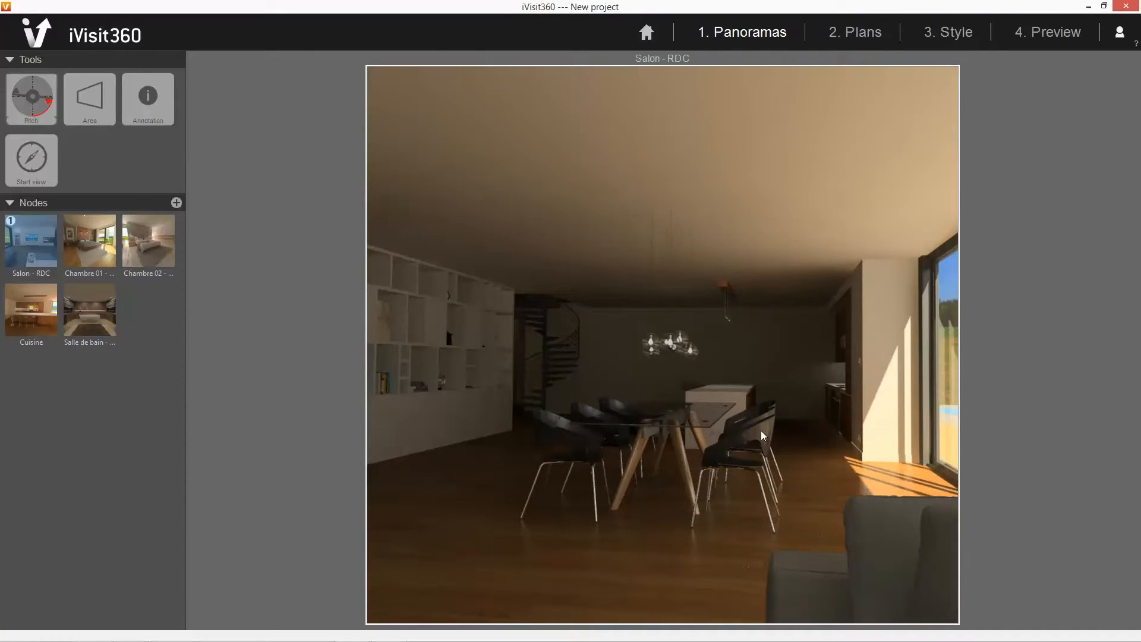
{"action": "mouse_move", "coordinate": [31, 309]}
{"action": "left_mouse_down"}
{"action": "mouse_move", "coordinate": [191, 400]}
{"action": "mouse_move", "coordinate": [661, 441]}
{"action": "mouse_move", "coordinate": [686, 416]}
{"action": "left_mouse_up"}
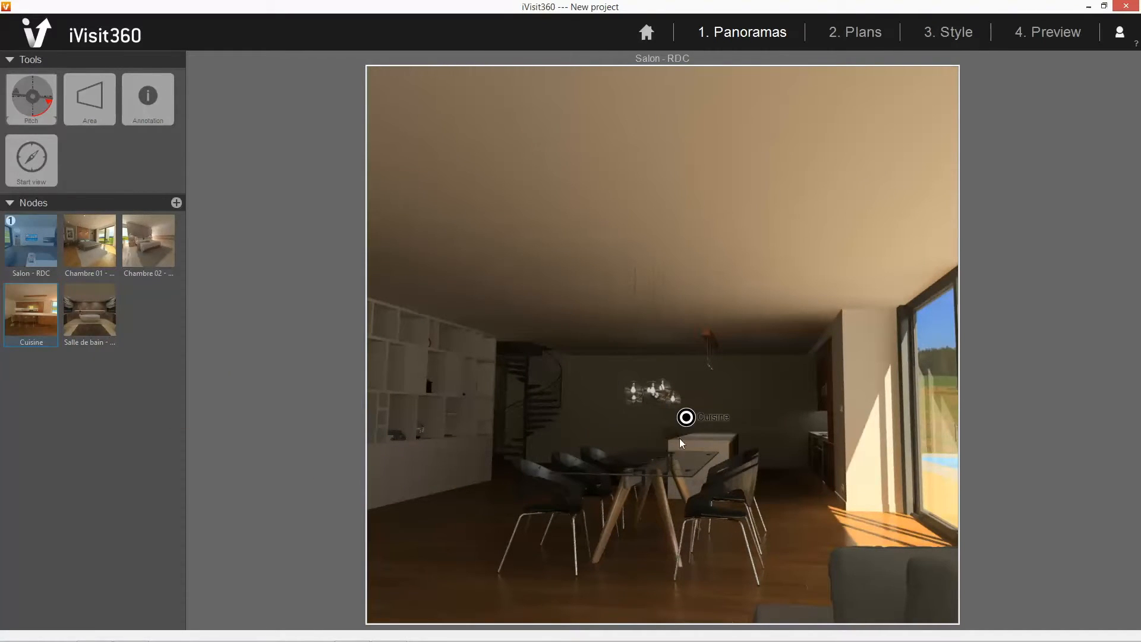
{"action": "left_click", "coordinate": [687, 417]}
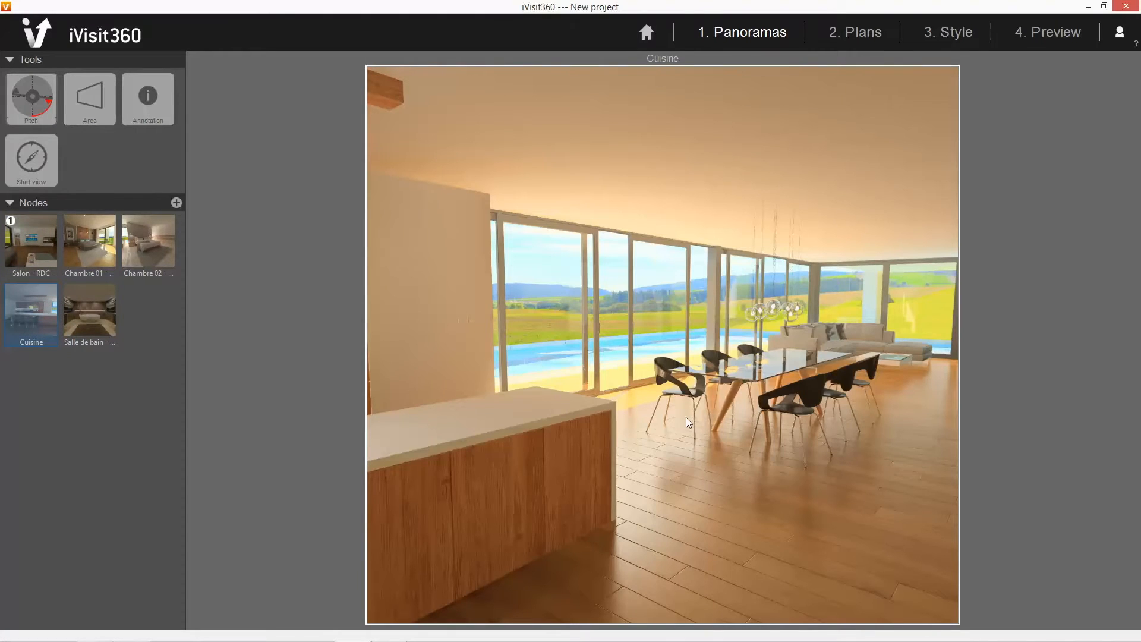
Place a link to the Salon - RDC node over the sofa in the Cuisine panorama, and follow it.
{"action": "left_click_drag", "start_coordinate": [686, 427], "coordinate": [729, 423]}
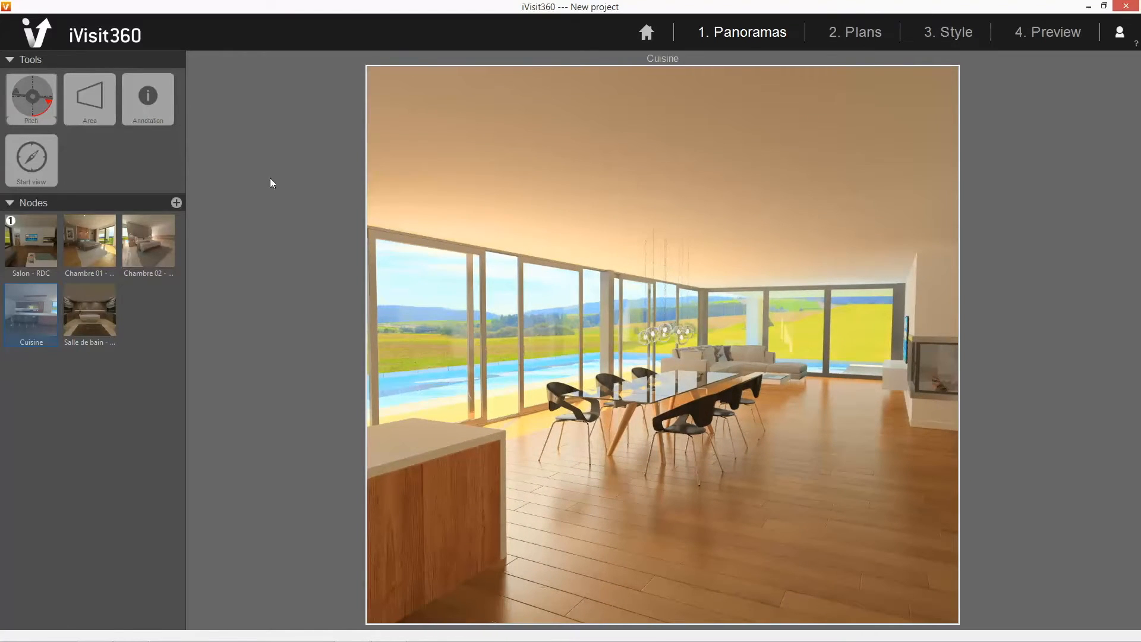
{"action": "mouse_move", "coordinate": [24, 246]}
{"action": "left_mouse_down"}
{"action": "mouse_move", "coordinate": [173, 330]}
{"action": "mouse_move", "coordinate": [589, 420]}
{"action": "mouse_move", "coordinate": [752, 372]}
{"action": "mouse_move", "coordinate": [753, 355]}
{"action": "left_mouse_up"}
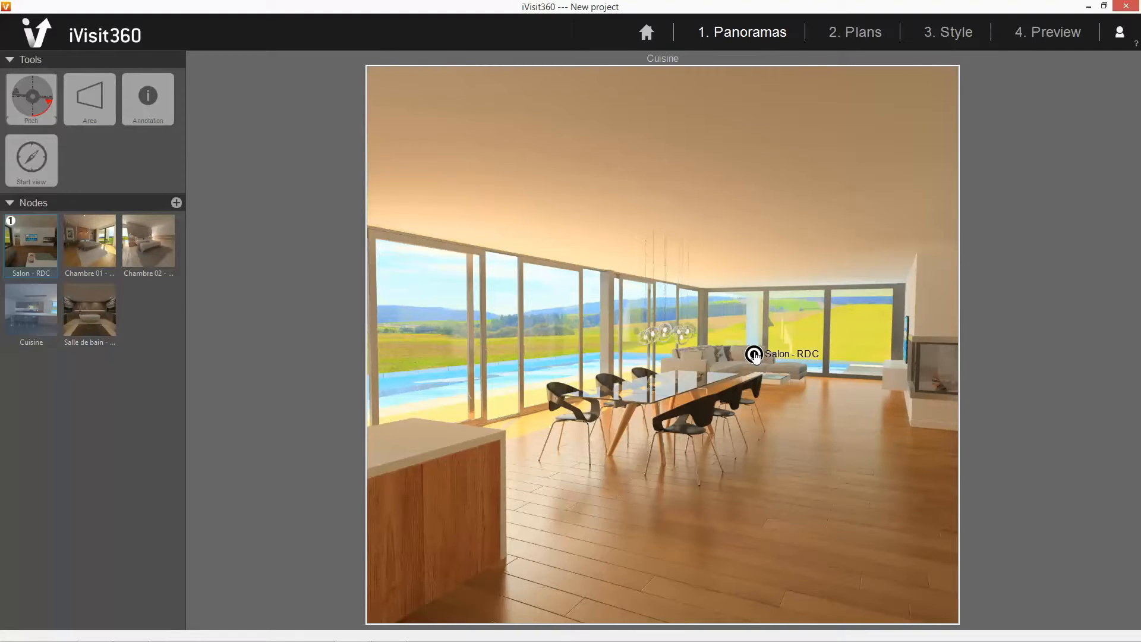
{"action": "left_click", "coordinate": [753, 355]}
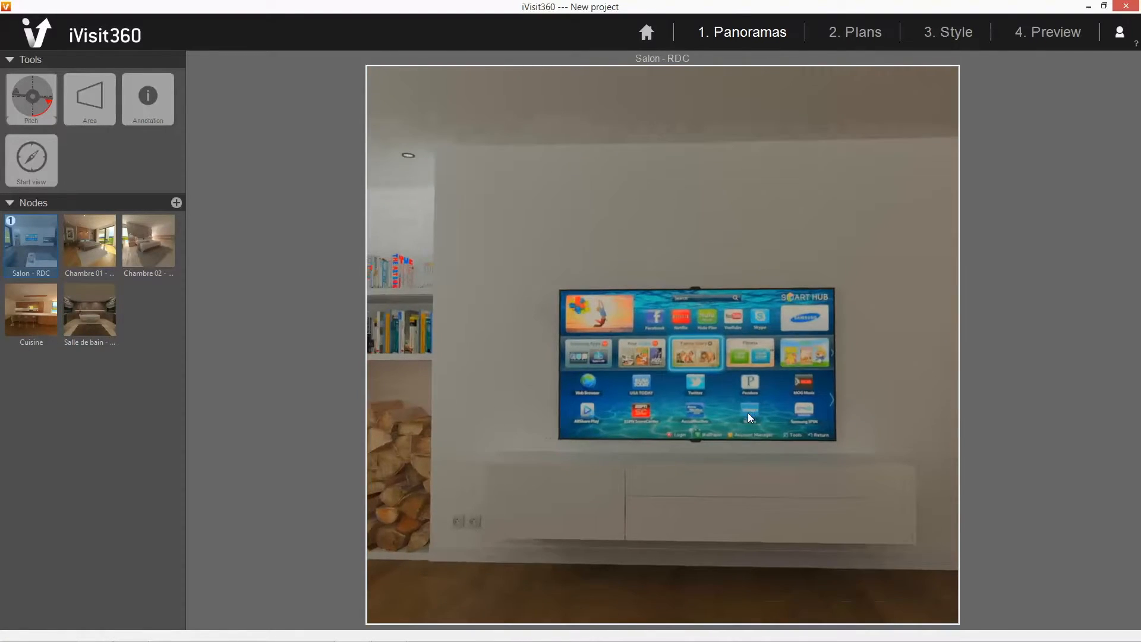
Place links to Chambre 02 - RDC on the bookcase and Salle de bain - RDC in the passage beside the fireplace in the Salon - RDC panorama.
{"action": "left_click_drag", "start_coordinate": [727, 412], "coordinate": [861, 412]}
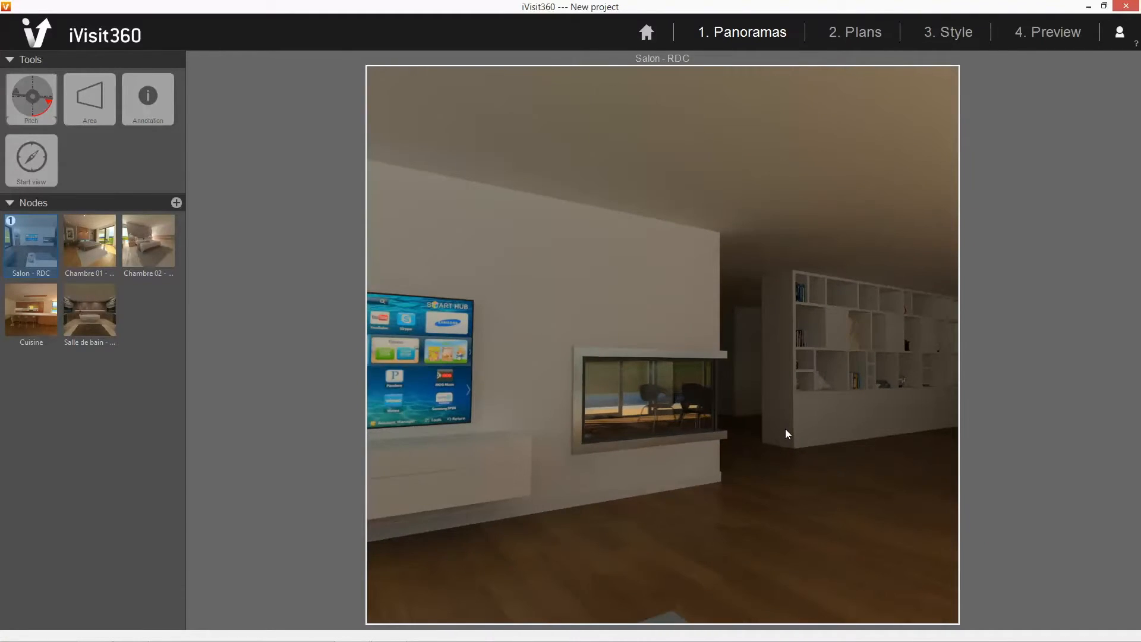
{"action": "left_click_drag", "start_coordinate": [786, 429], "coordinate": [804, 426]}
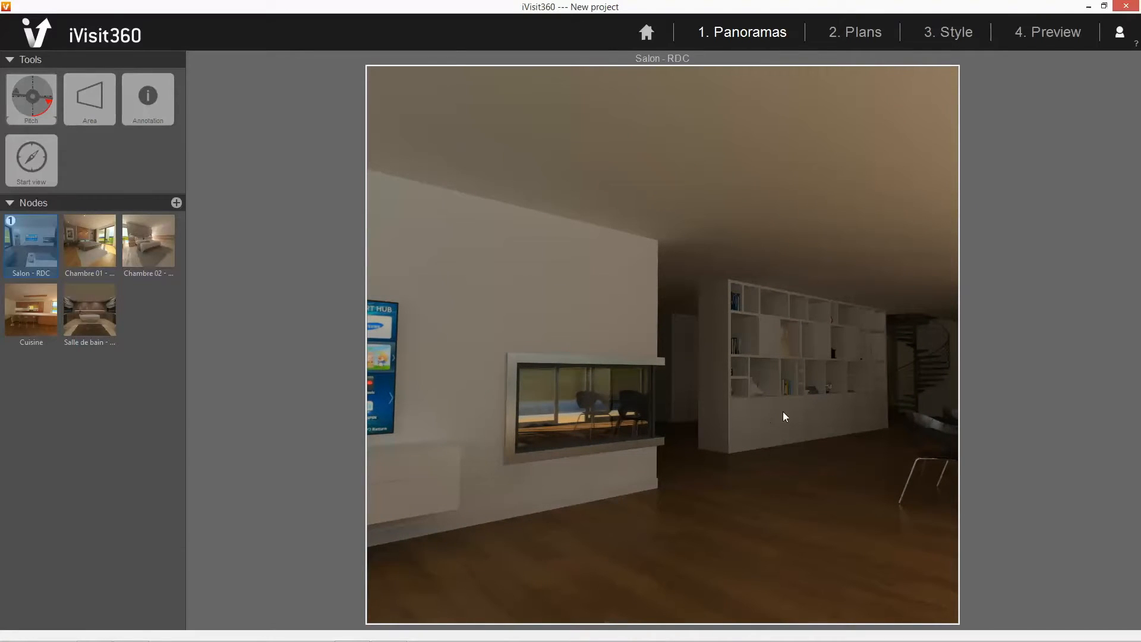
{"action": "left_click_drag", "start_coordinate": [149, 245], "coordinate": [759, 373]}
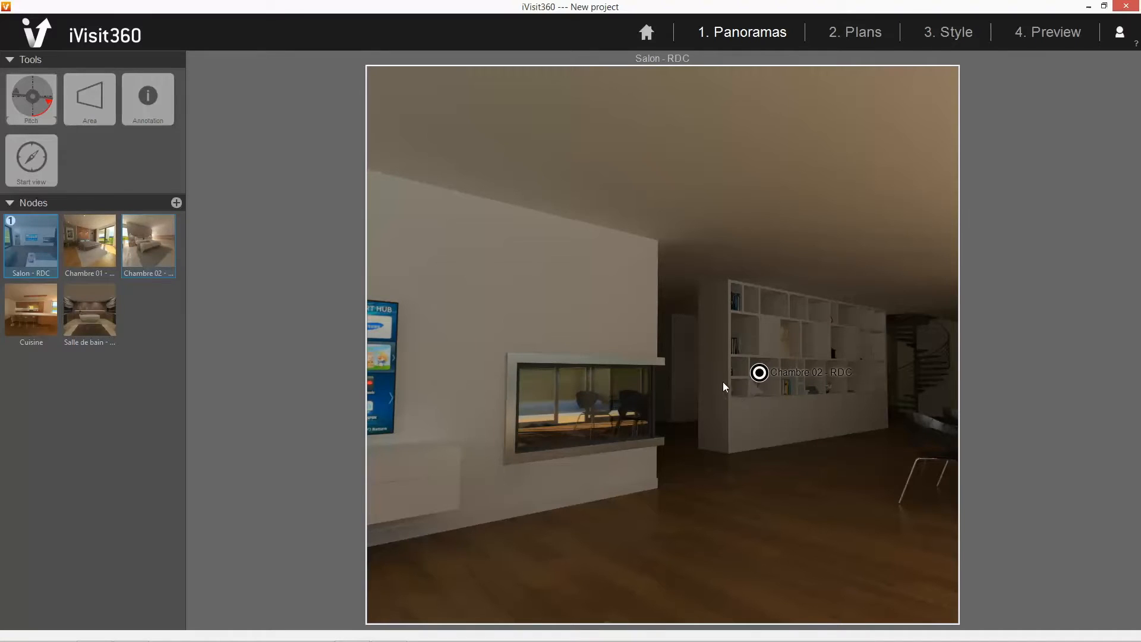
{"action": "left_click_drag", "start_coordinate": [95, 310], "coordinate": [307, 415]}
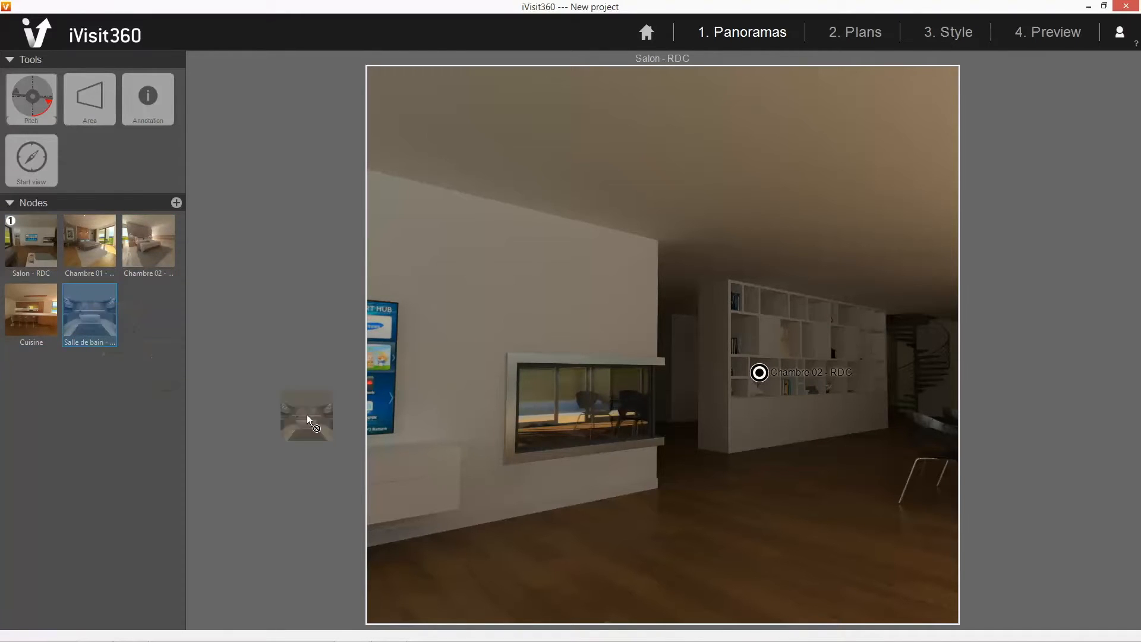
{"action": "left_click_drag", "start_coordinate": [679, 407], "coordinate": [684, 404]}
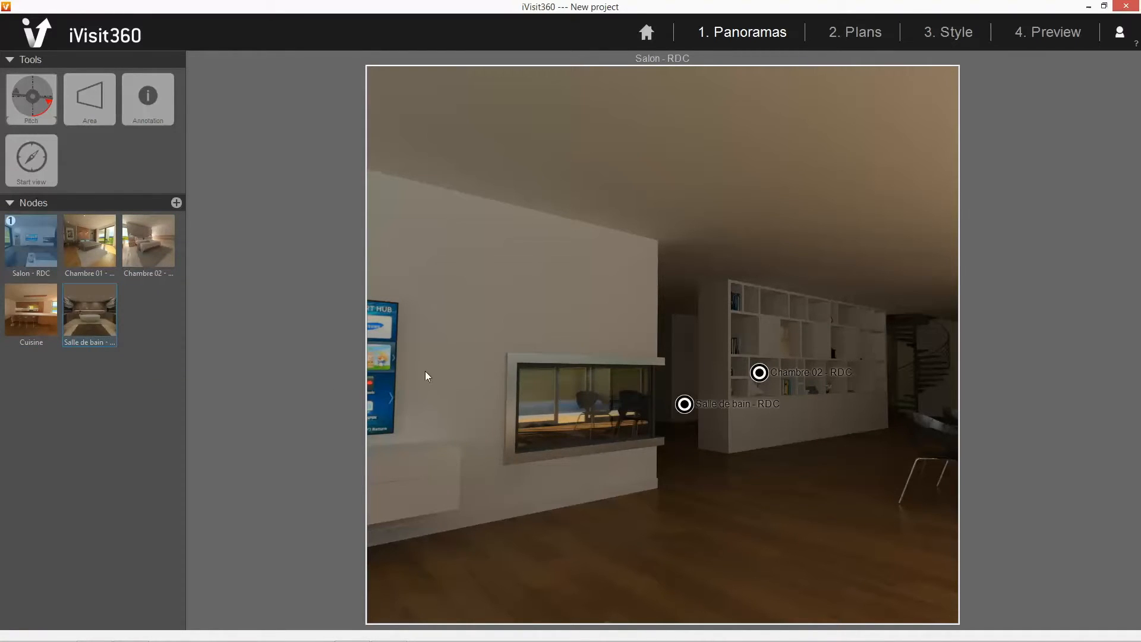
Place a link to Chambre 01 - RDC at the upper edge of the fireplace in the Salon - RDC panorama.
{"action": "left_click_drag", "start_coordinate": [84, 238], "coordinate": [628, 338]}
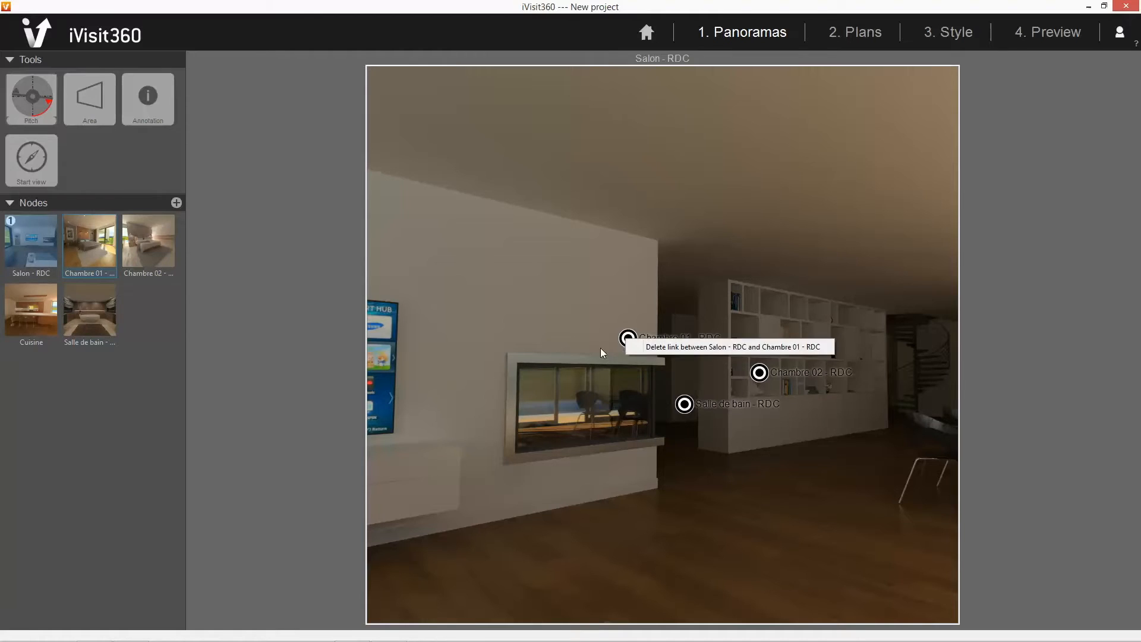
{"action": "mouse_move", "coordinate": [629, 343]}
{"action": "left_mouse_down"}
{"action": "mouse_move", "coordinate": [620, 326]}
{"action": "mouse_move", "coordinate": [649, 310]}
{"action": "mouse_move", "coordinate": [673, 350]}
{"action": "mouse_move", "coordinate": [632, 360]}
{"action": "left_mouse_up"}
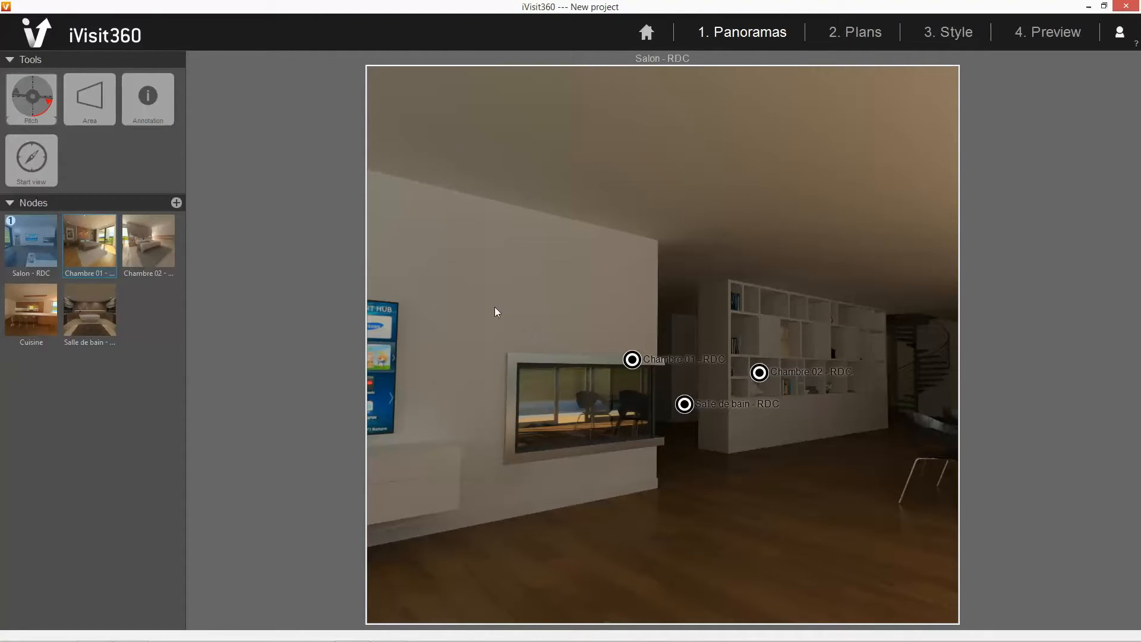
{"action": "right_click", "coordinate": [24, 258]}
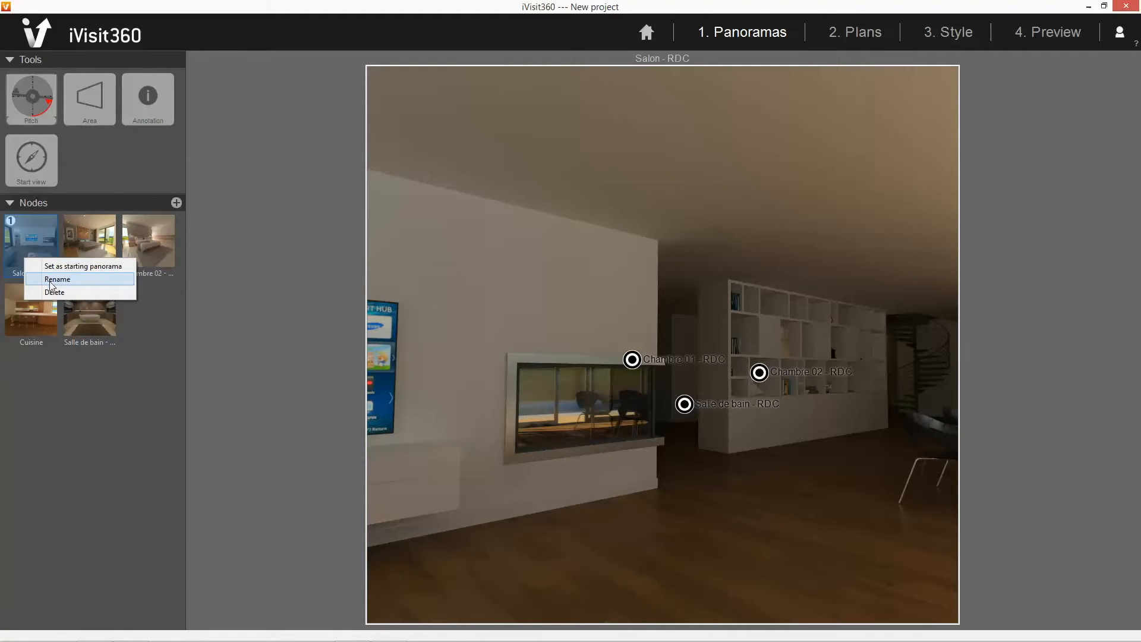
{"action": "left_click", "coordinate": [36, 244]}
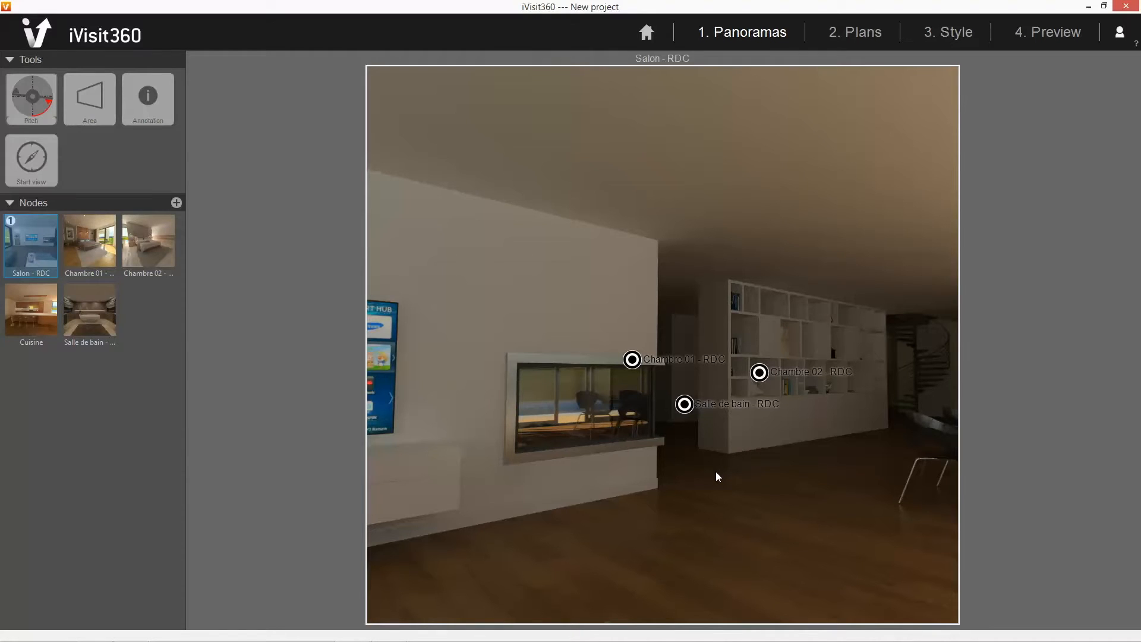
In the Cuisine panorama, link Chambre 01 - RDC above the fireplace, Salle de bain - RDC beside it and Chambre 02 - RDC on the bookcase.
{"action": "left_click_drag", "start_coordinate": [716, 472], "coordinate": [805, 480]}
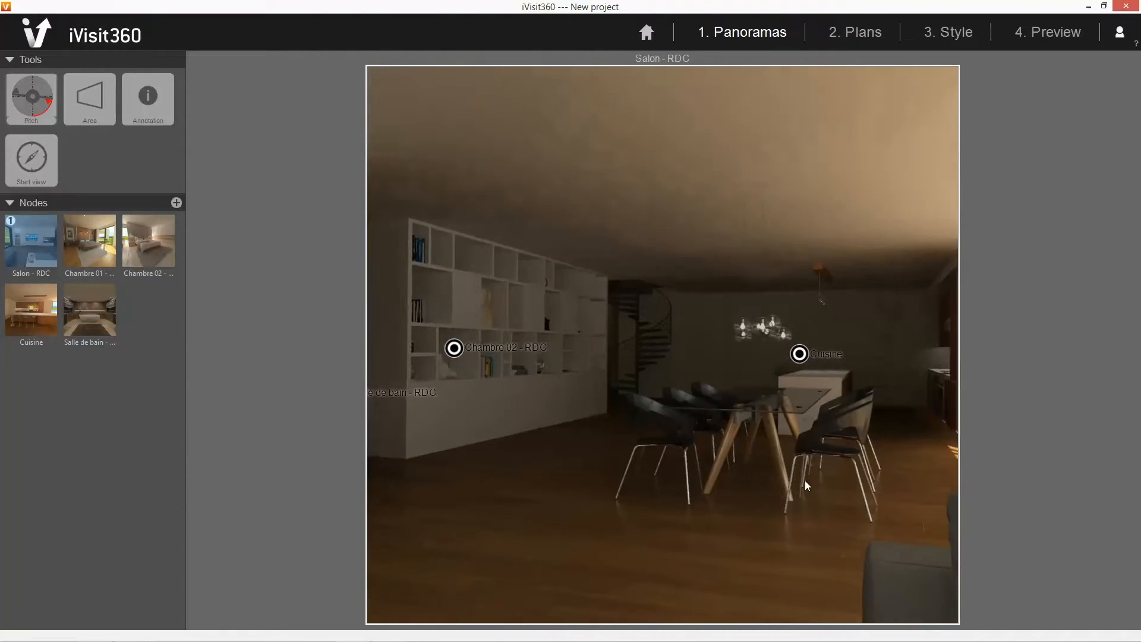
{"action": "left_click", "coordinate": [798, 354]}
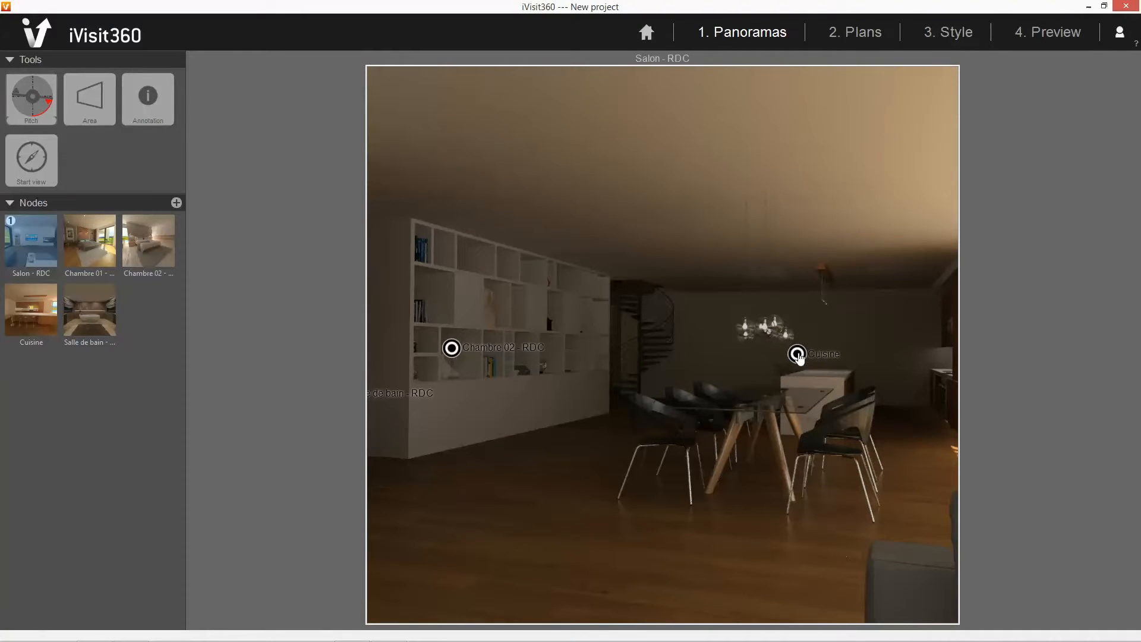
{"action": "left_click_drag", "start_coordinate": [755, 401], "coordinate": [862, 395]}
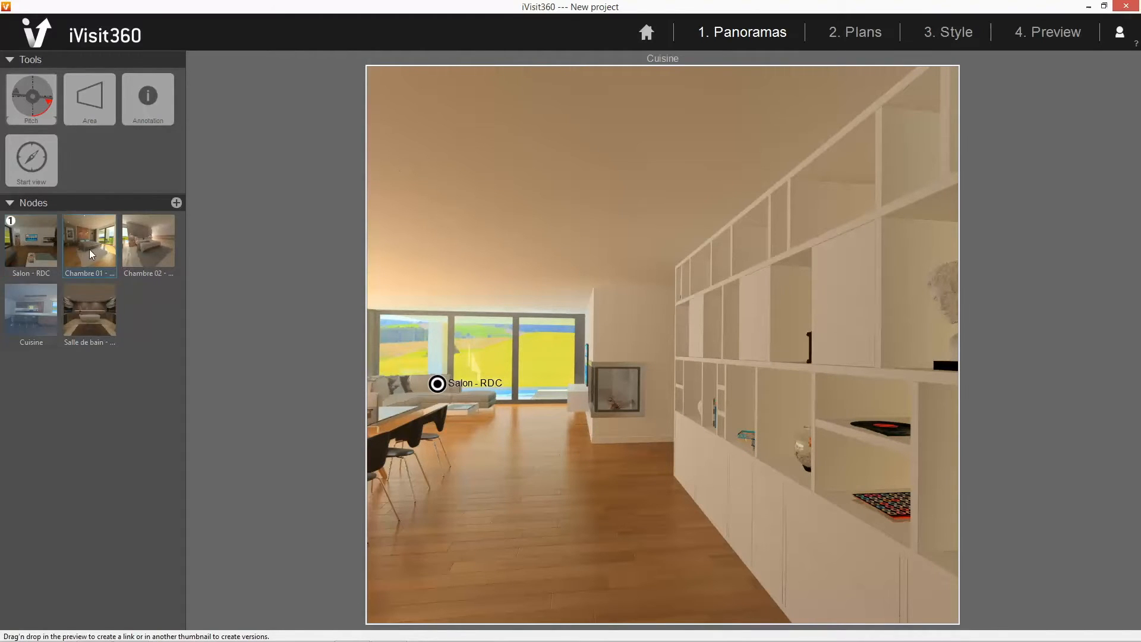
{"action": "left_click_drag", "start_coordinate": [90, 252], "coordinate": [600, 338]}
{"action": "left_click_drag", "start_coordinate": [86, 309], "coordinate": [663, 393]}
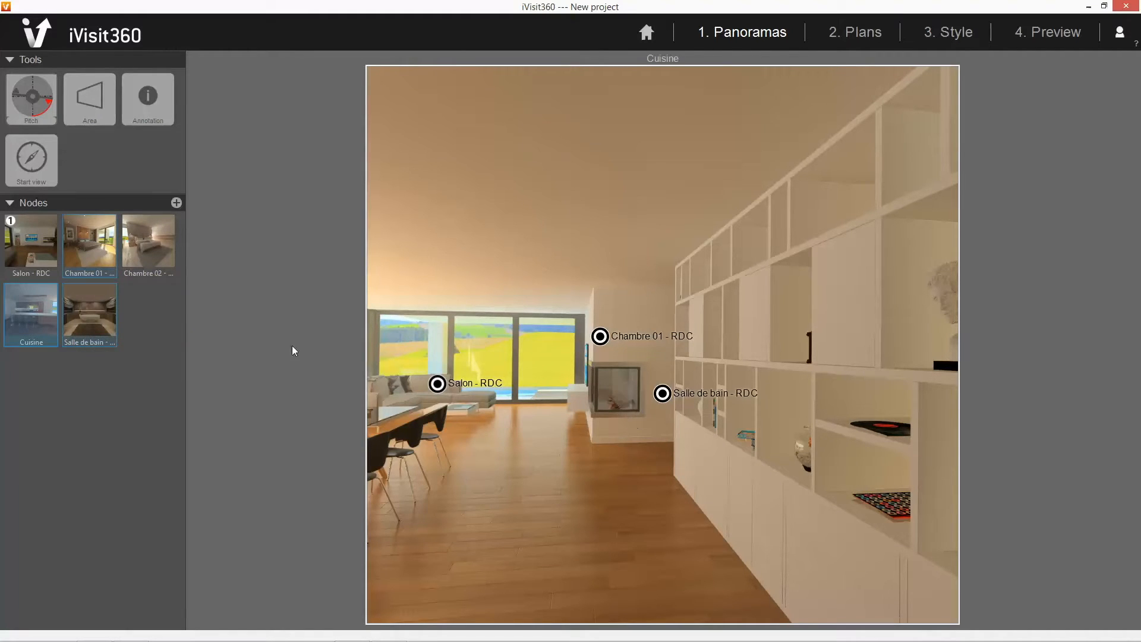
{"action": "left_click_drag", "start_coordinate": [145, 249], "coordinate": [757, 349]}
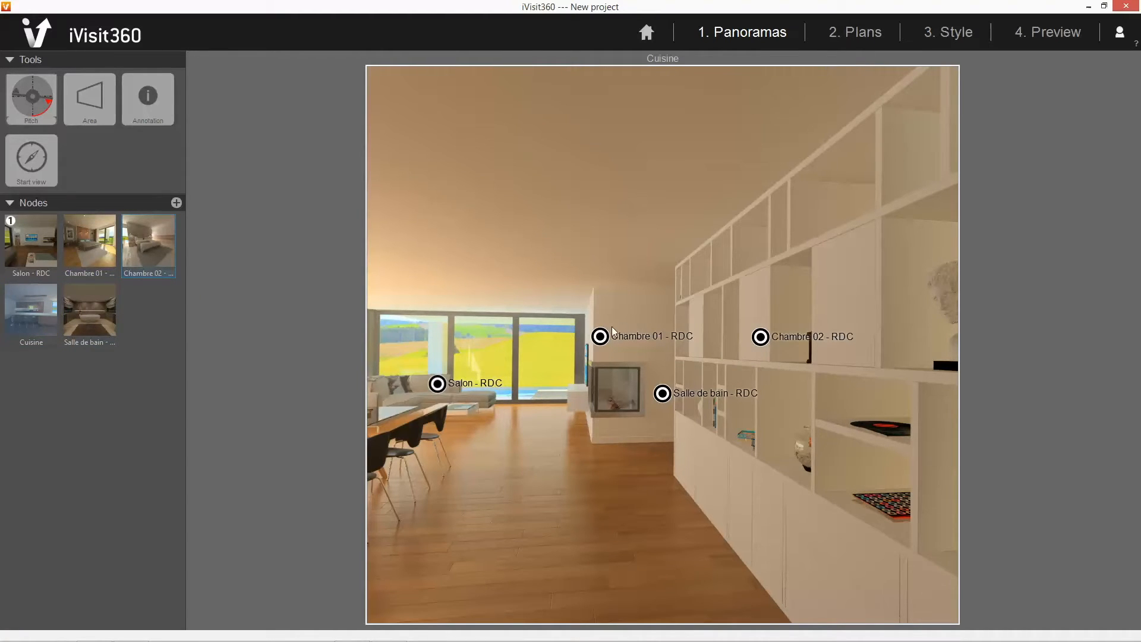
Follow the link to Chambre 01 - RDC, place a Salon - RDC link on its door, and follow that link.
{"action": "double_click", "coordinate": [600, 337]}
{"action": "left_click_drag", "start_coordinate": [622, 352], "coordinate": [498, 361]}
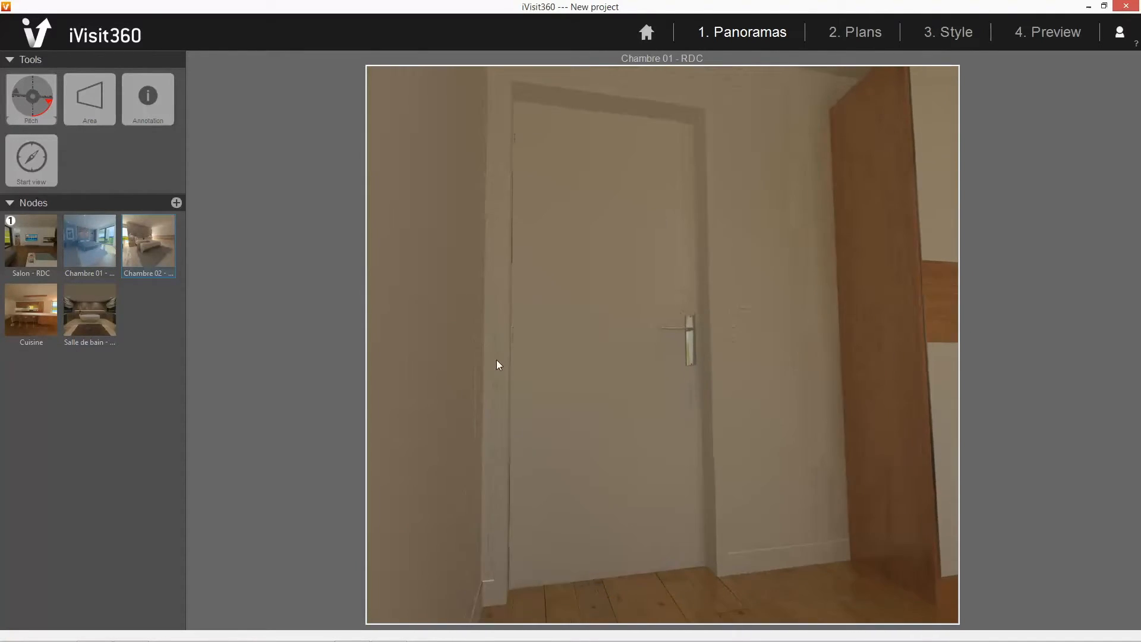
{"action": "left_click_drag", "start_coordinate": [25, 243], "coordinate": [614, 310]}
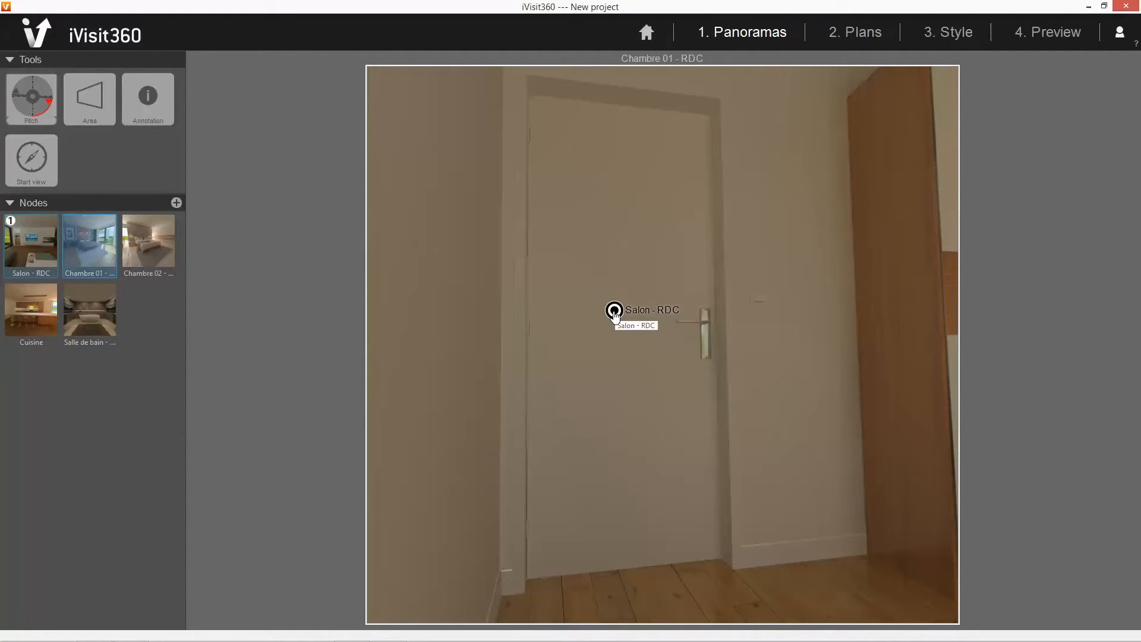
{"action": "left_click", "coordinate": [614, 311]}
In the Chambre 02 - RDC panorama, place links to Salon - RDC on the striped wall and Salle de bain - RDC on the adjoining corner.
{"action": "left_click_drag", "start_coordinate": [615, 429], "coordinate": [534, 430]}
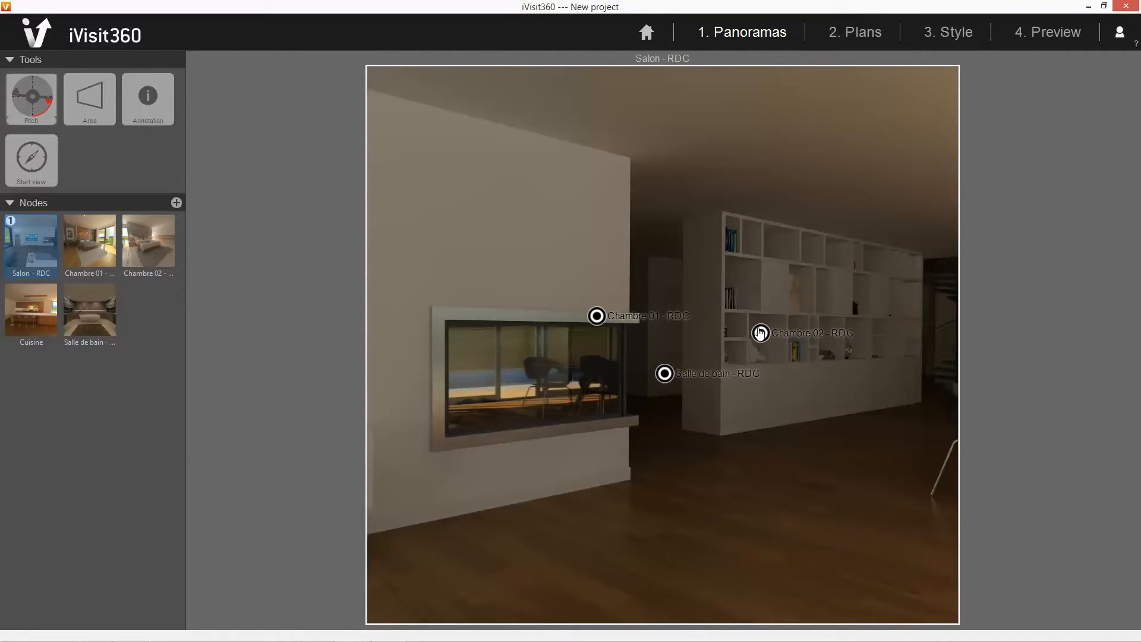
{"action": "left_click", "coordinate": [761, 333]}
{"action": "mouse_move", "coordinate": [685, 352]}
{"action": "left_mouse_down"}
{"action": "mouse_move", "coordinate": [563, 326]}
{"action": "mouse_move", "coordinate": [488, 330]}
{"action": "mouse_move", "coordinate": [681, 338]}
{"action": "left_mouse_up"}
{"action": "mouse_move", "coordinate": [34, 241]}
{"action": "left_mouse_down"}
{"action": "mouse_move", "coordinate": [244, 277]}
{"action": "mouse_move", "coordinate": [713, 289]}
{"action": "left_mouse_up"}
{"action": "mouse_move", "coordinate": [84, 318]}
{"action": "left_mouse_down"}
{"action": "mouse_move", "coordinate": [542, 398]}
{"action": "mouse_move", "coordinate": [836, 332]}
{"action": "mouse_move", "coordinate": [843, 304]}
{"action": "left_mouse_up"}
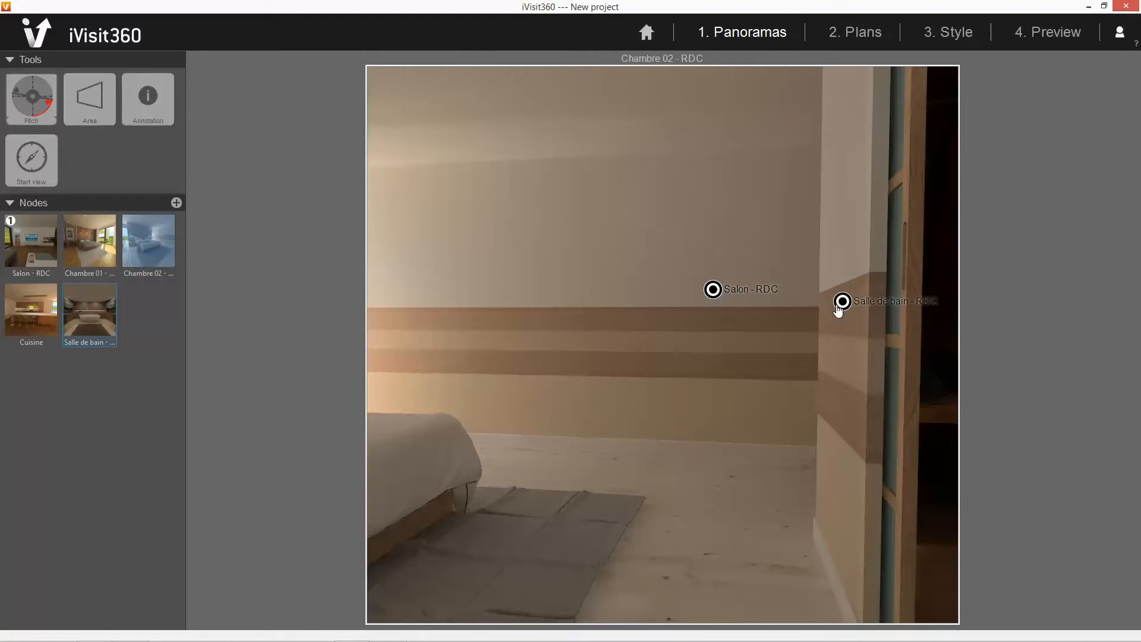
In the Salle de bain - RDC panorama, place Salon - RDC and Chambre 02 - RDC links along the ledge behind the bathtub, and return to the Salon.
{"action": "double_click", "coordinate": [841, 303]}
{"action": "left_click_drag", "start_coordinate": [775, 331], "coordinate": [1096, 375]}
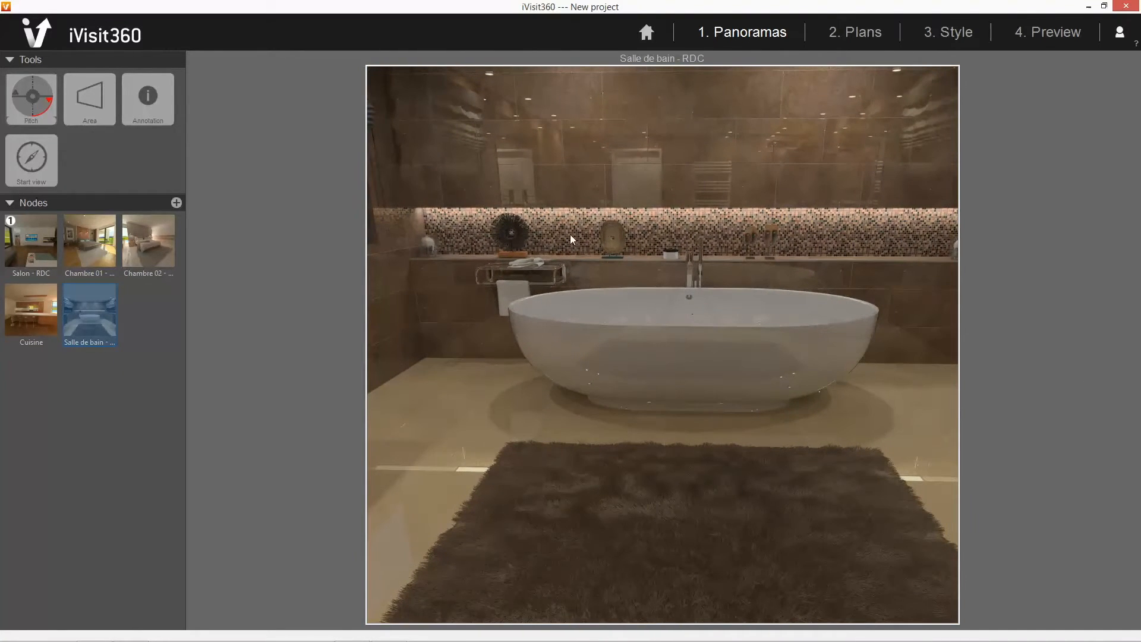
{"action": "left_click_drag", "start_coordinate": [32, 247], "coordinate": [537, 256]}
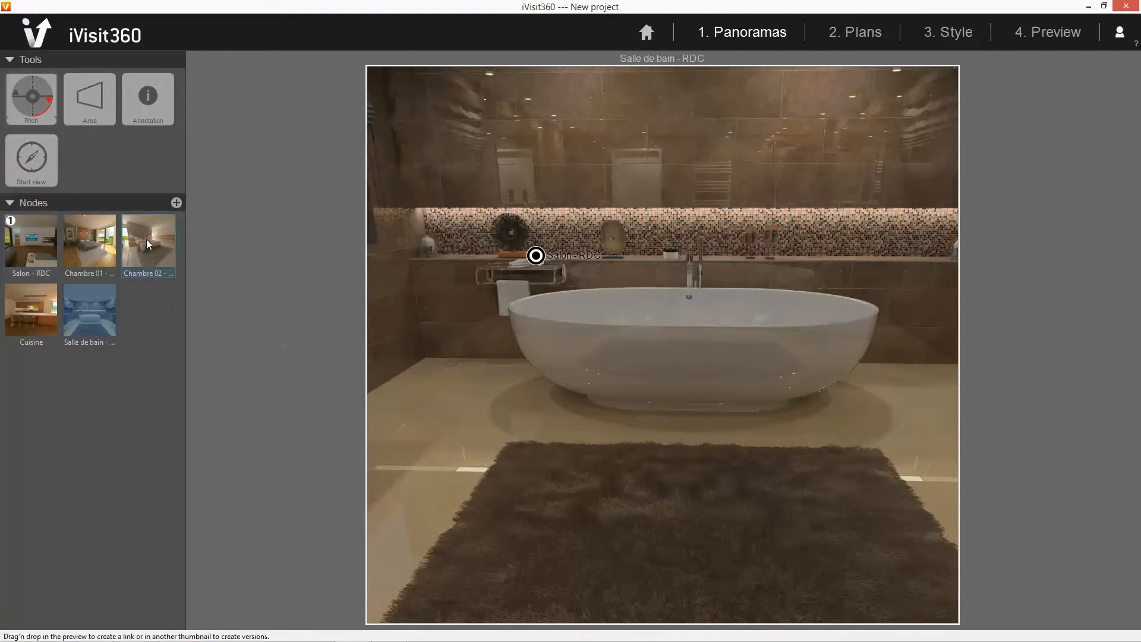
{"action": "left_click_drag", "start_coordinate": [149, 242], "coordinate": [856, 262]}
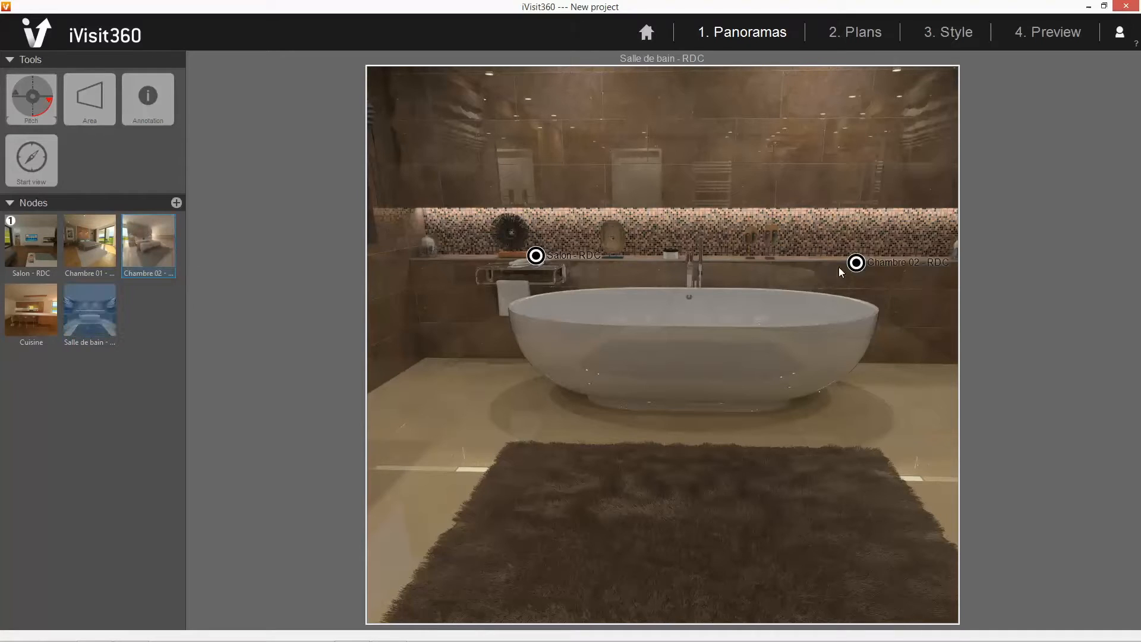
{"action": "double_click", "coordinate": [537, 257]}
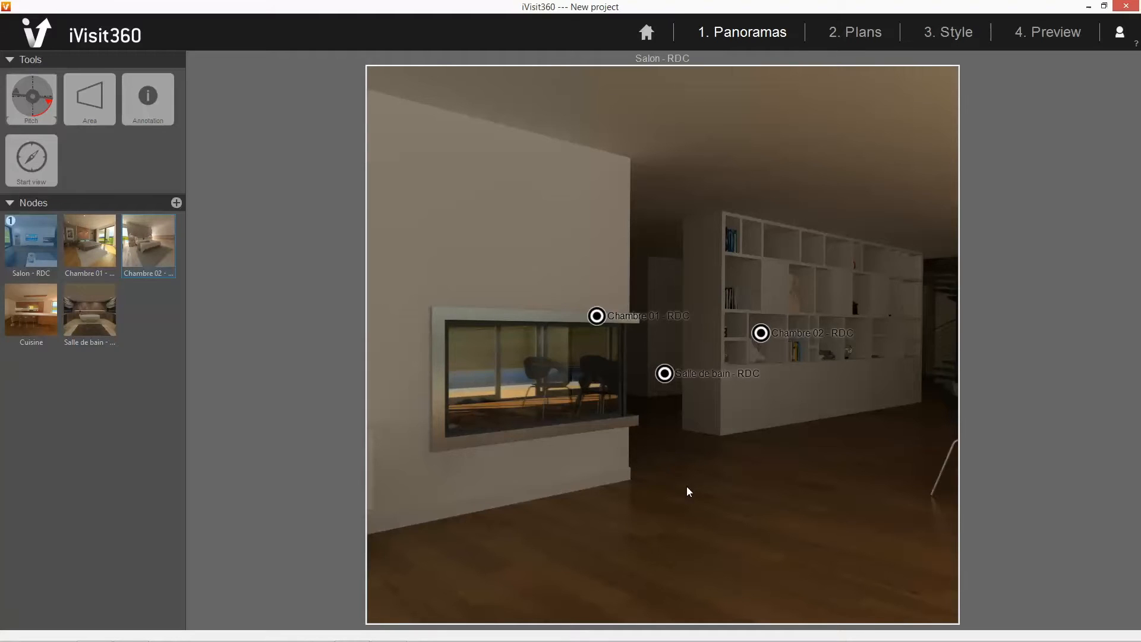
Outline a four-cornered annotation area around the television screen in the Salon - RDC panorama.
{"action": "left_click_drag", "start_coordinate": [684, 490], "coordinate": [555, 489]}
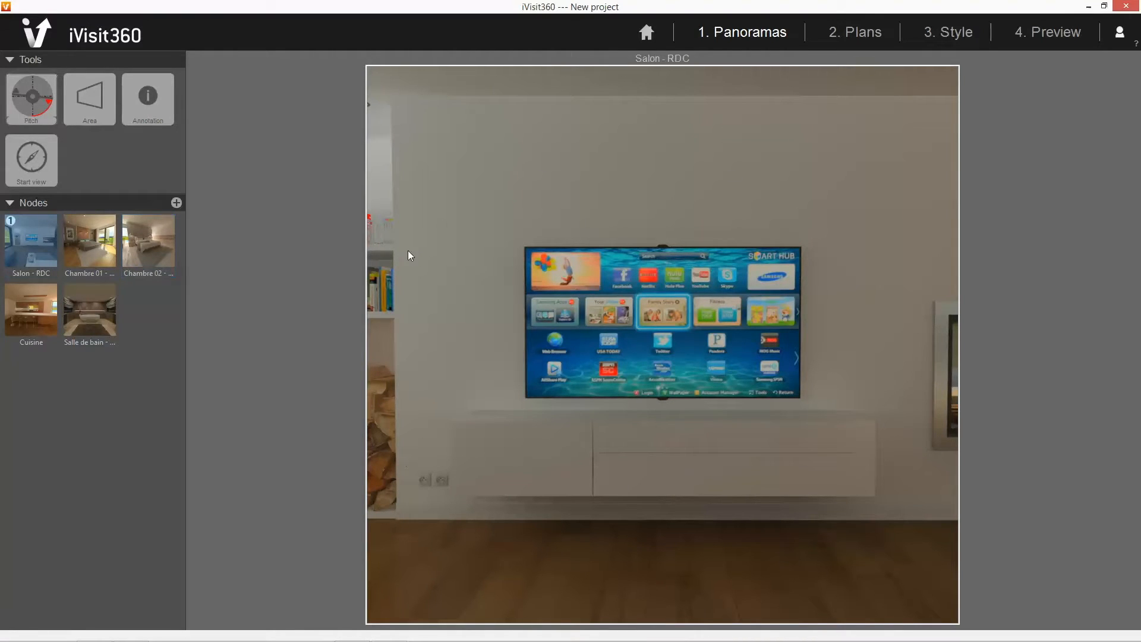
{"action": "left_click", "coordinate": [85, 104]}
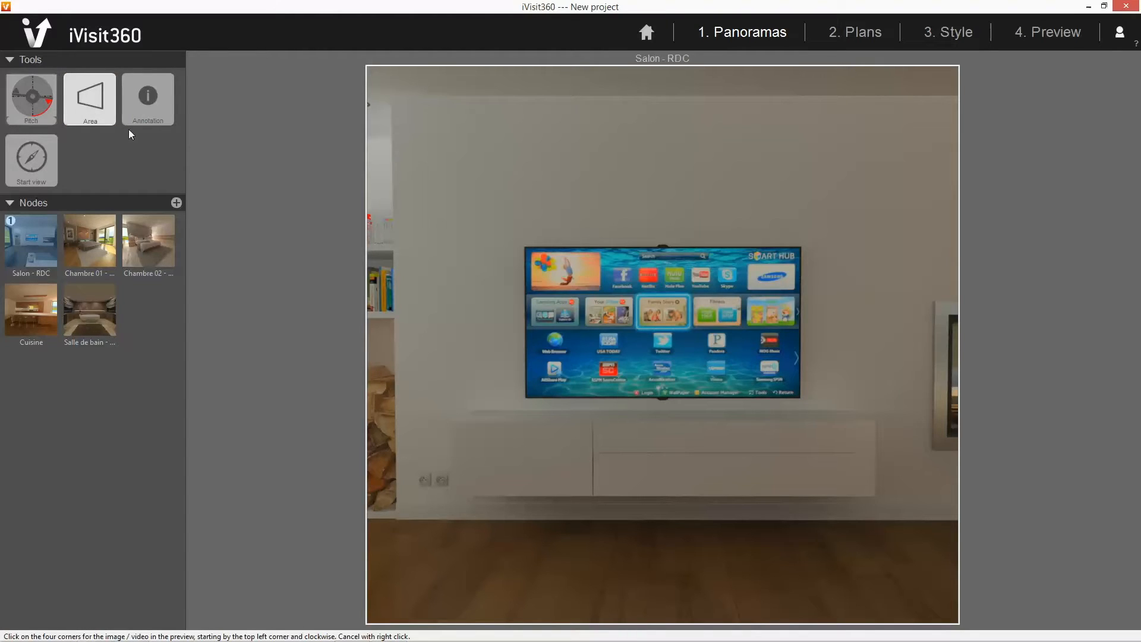
{"action": "left_click", "coordinate": [527, 249]}
{"action": "left_click", "coordinate": [800, 247]}
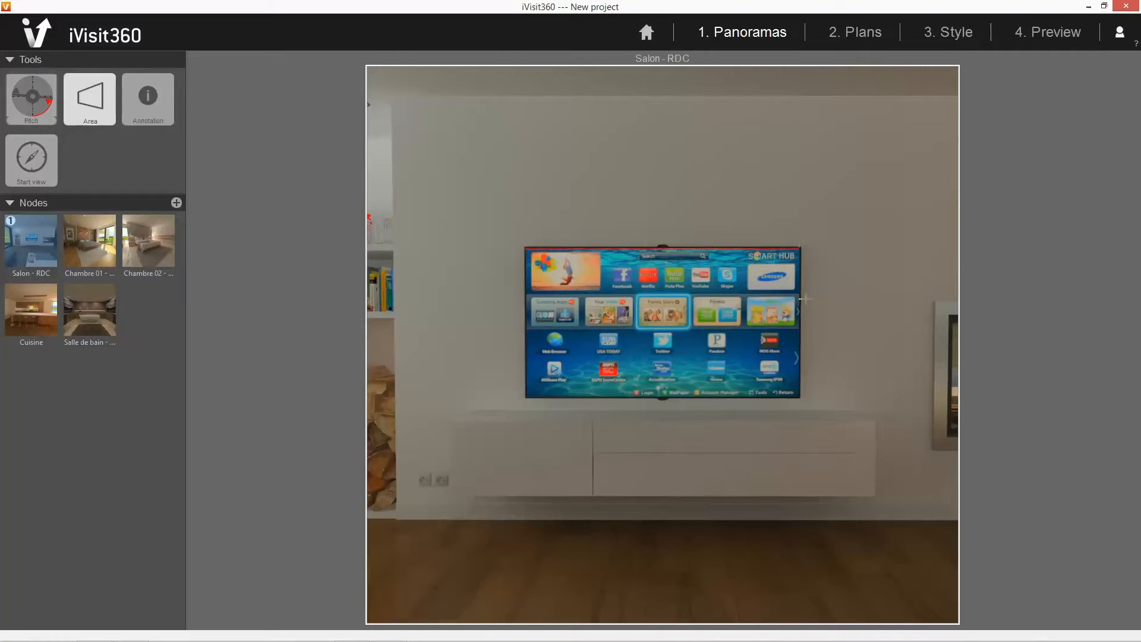
{"action": "left_click", "coordinate": [799, 396]}
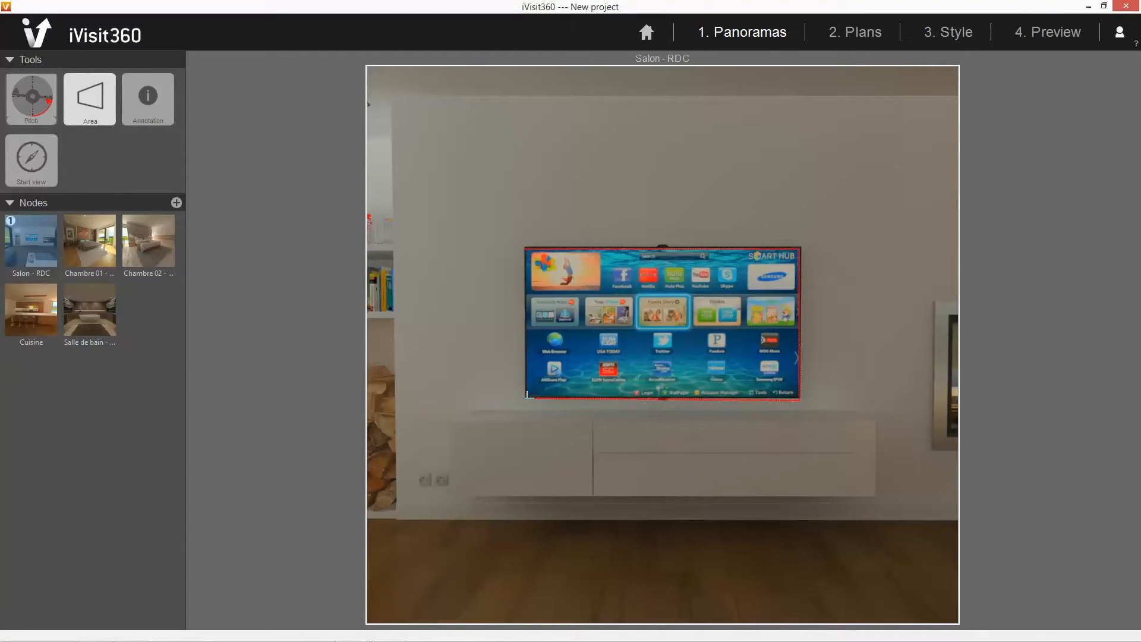
{"action": "left_click", "coordinate": [527, 395]}
{"action": "left_click_drag", "start_coordinate": [342, 20], "coordinate": [298, 120]}
{"action": "left_click", "coordinate": [360, 143]}
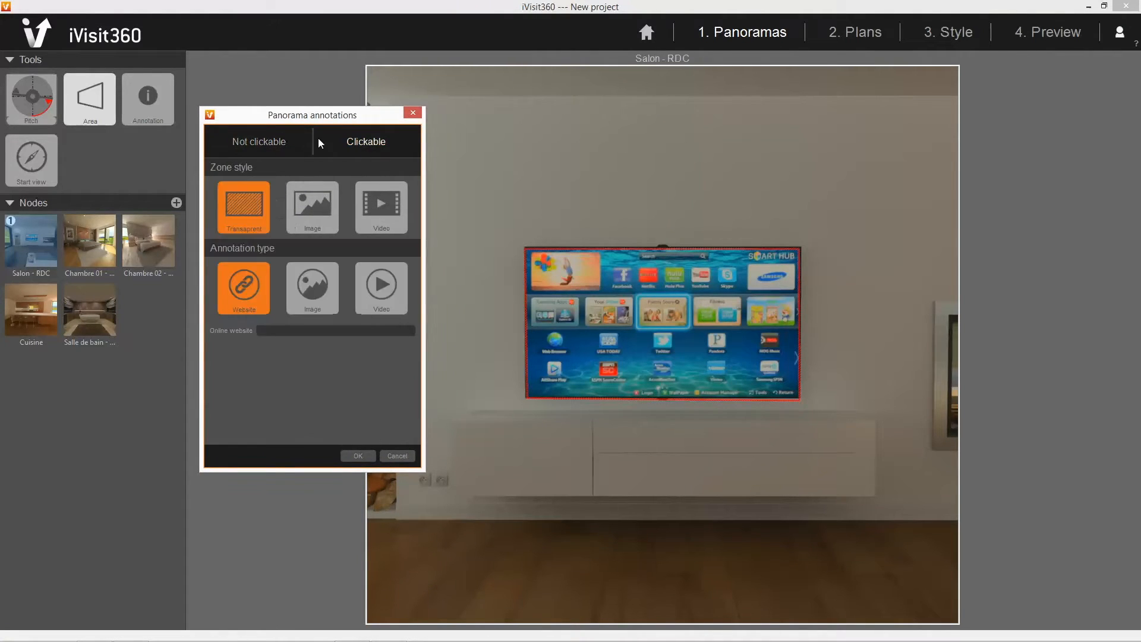
{"action": "left_click", "coordinate": [273, 146]}
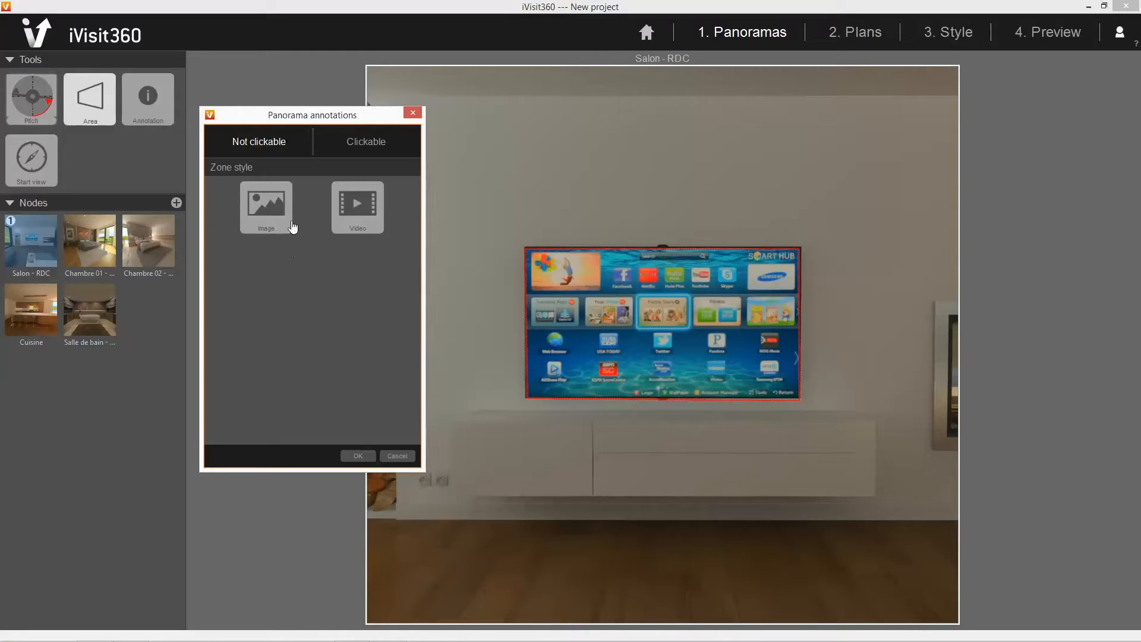
{"action": "left_click", "coordinate": [272, 213]}
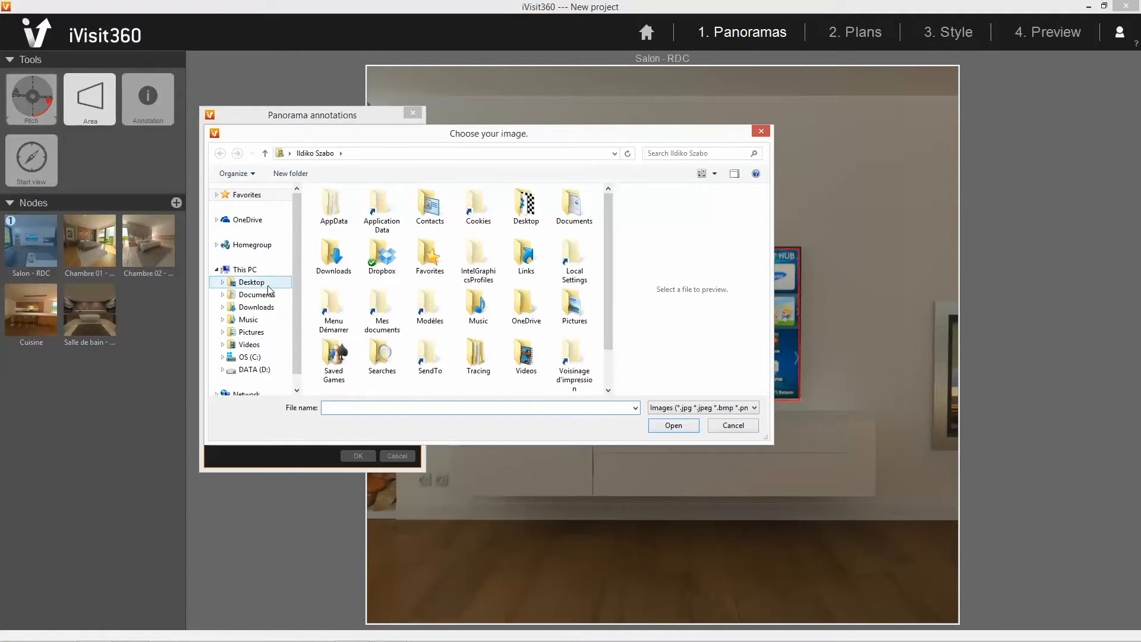
{"action": "scroll", "coordinate": [272, 284], "scroll_direction": "down", "scroll_amount": 1}
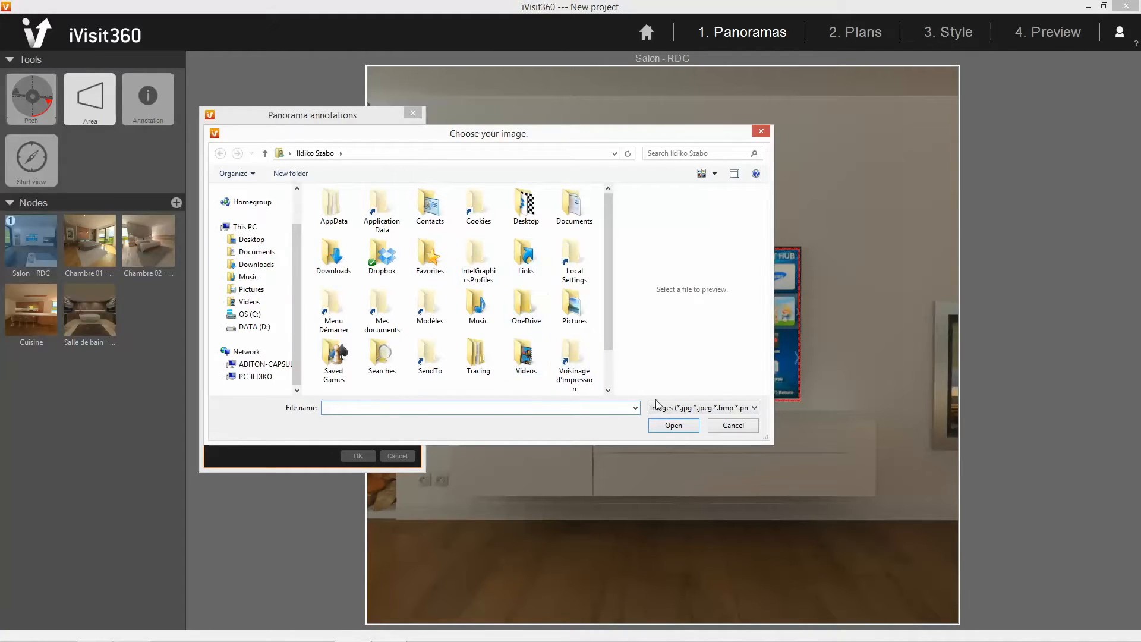
{"action": "left_click", "coordinate": [737, 425]}
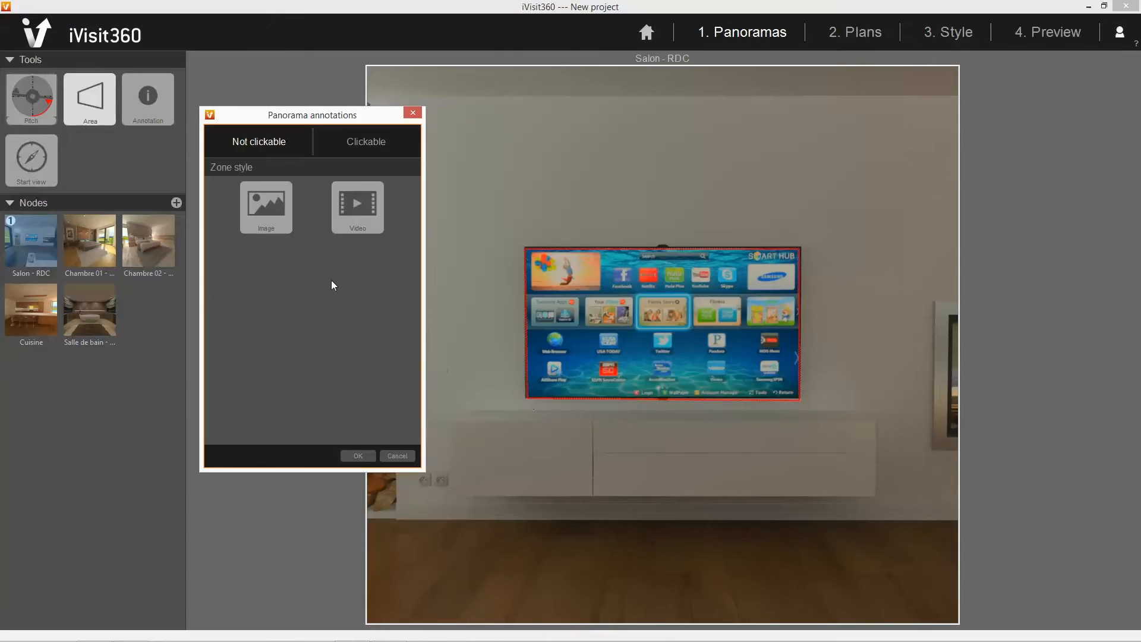
Make the television area clickable with a video zone style, using Render[in] Teaser.mp4 from the fichiers folder on the Desktop.
{"action": "left_click", "coordinate": [362, 151]}
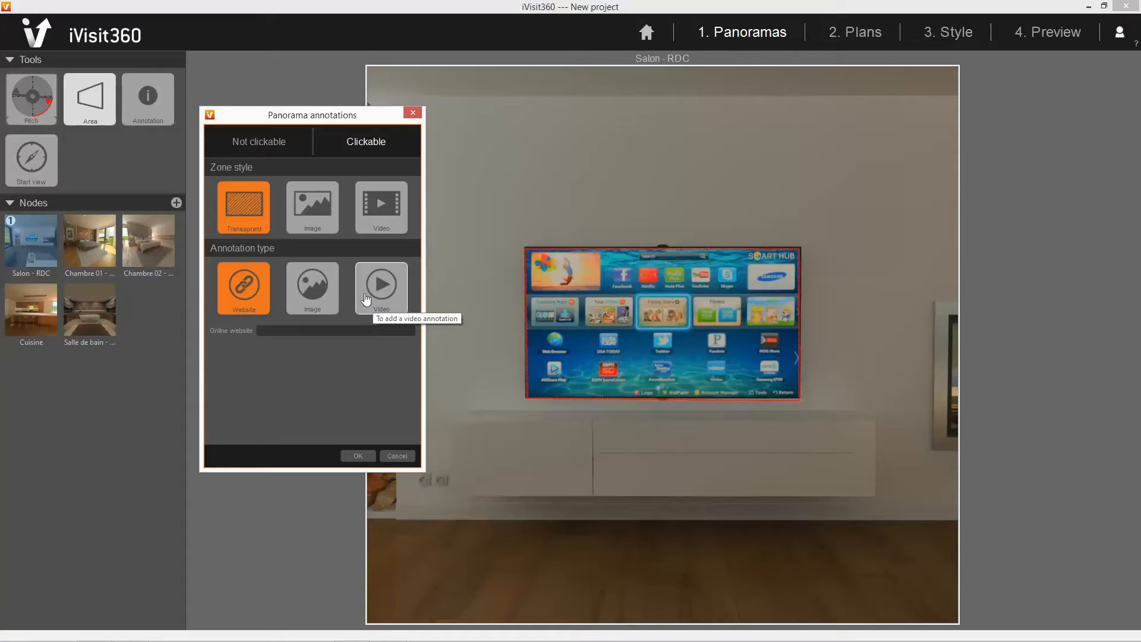
{"action": "left_click", "coordinate": [376, 214]}
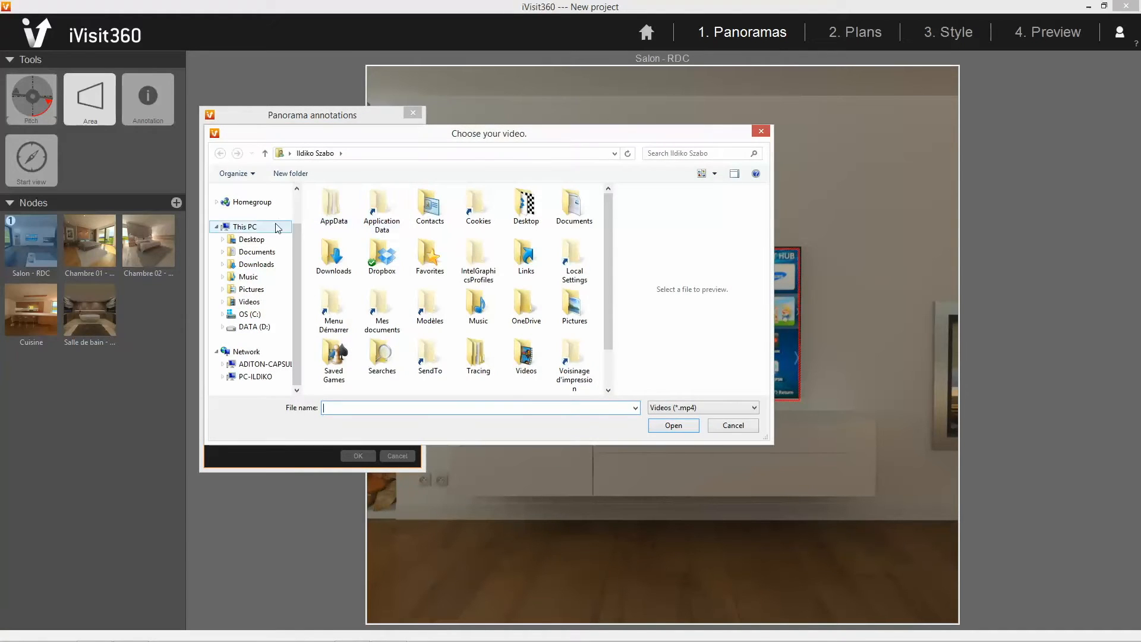
{"action": "left_click", "coordinate": [260, 240]}
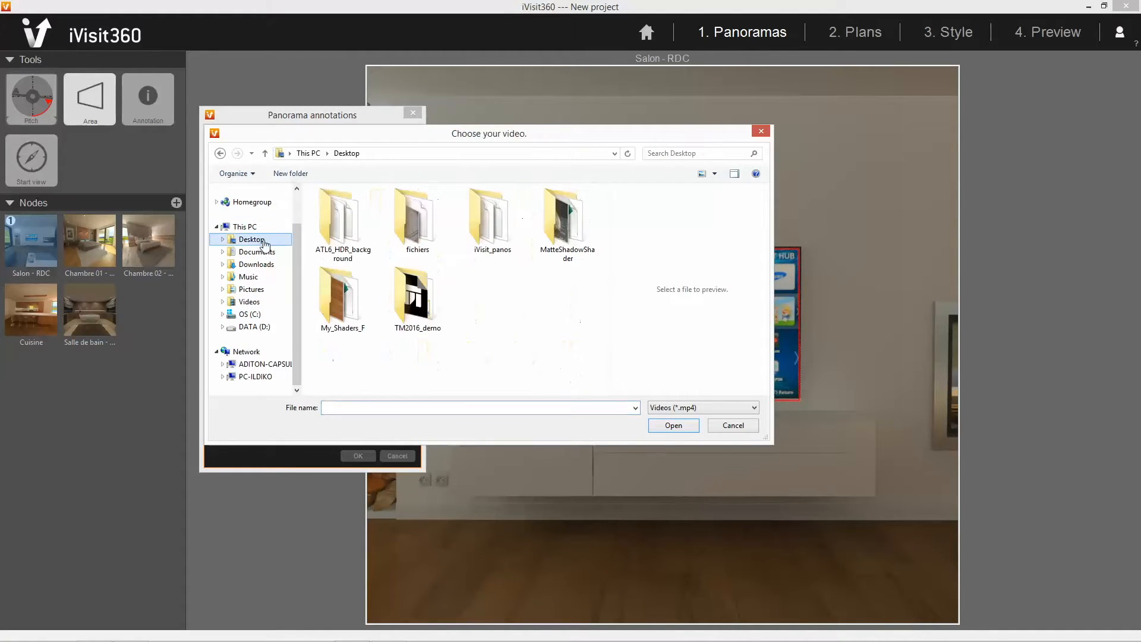
{"action": "double_click", "coordinate": [417, 224]}
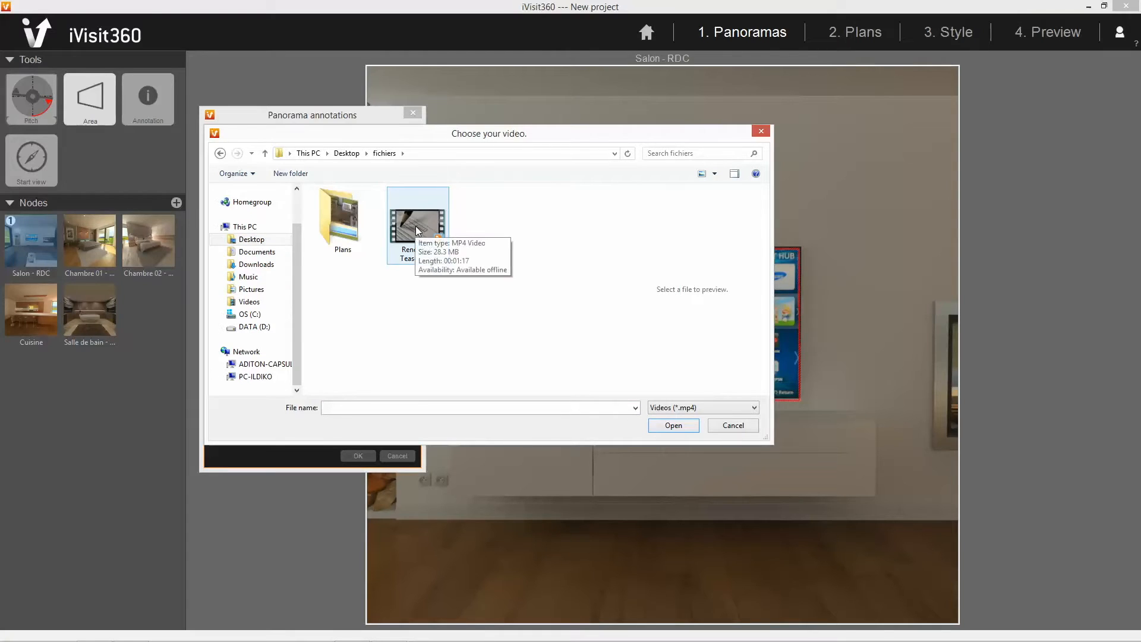
{"action": "left_click", "coordinate": [416, 225]}
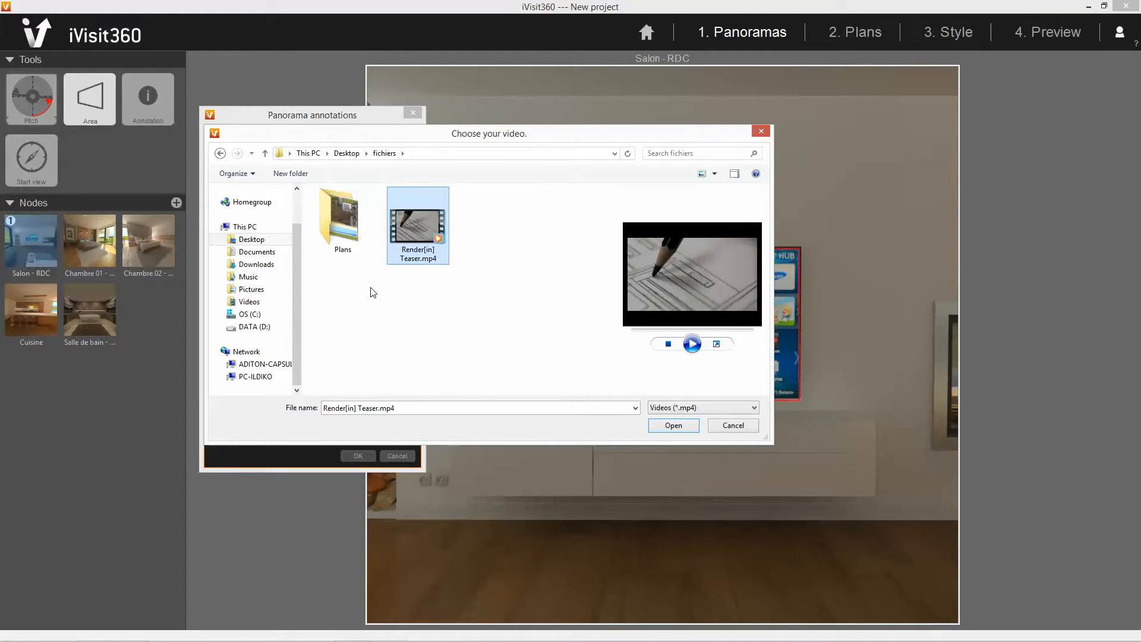
{"action": "left_click", "coordinate": [674, 426]}
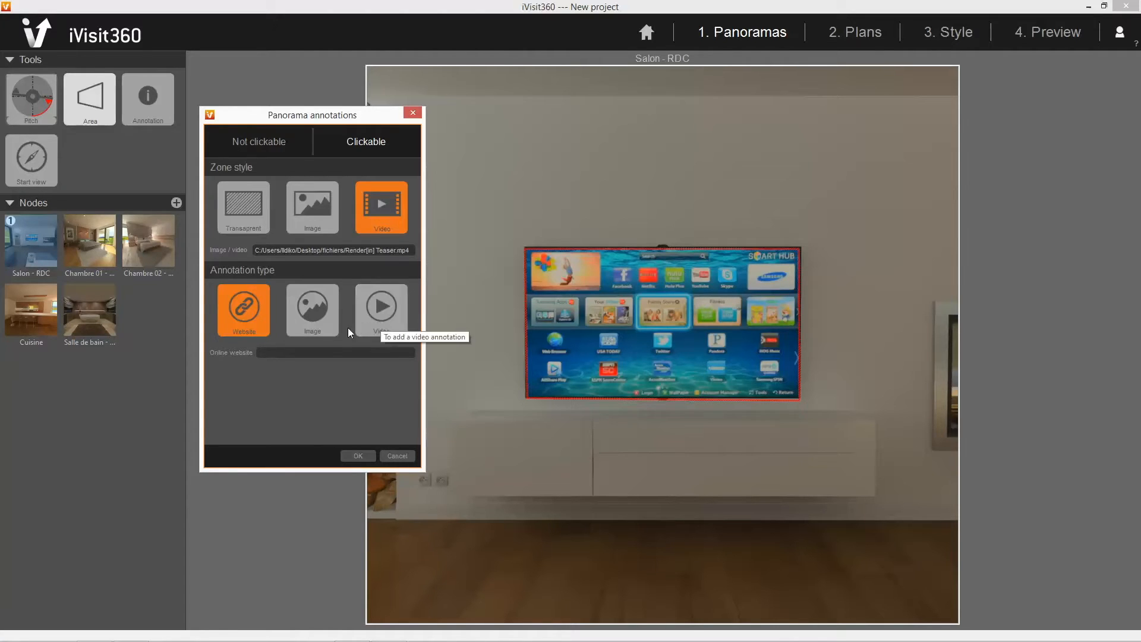
{"action": "left_click", "coordinate": [336, 353]}
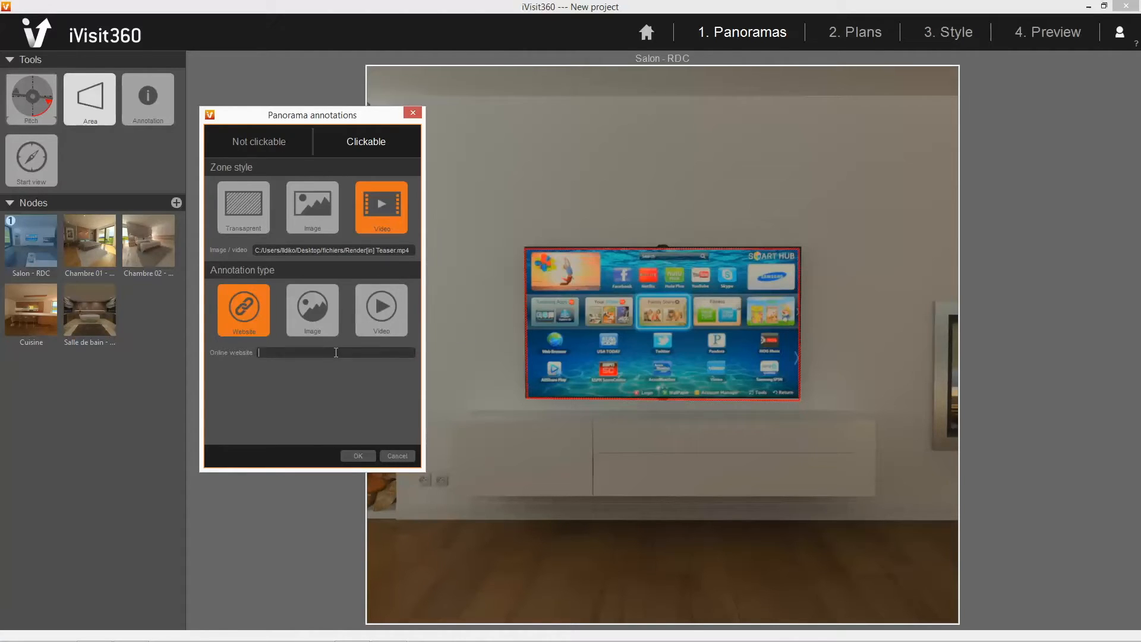
{"action": "type", "text": "www."}
{"action": "mouse_move", "coordinate": [158, 637]}
{"action": "left_click", "coordinate": [132, 633]}
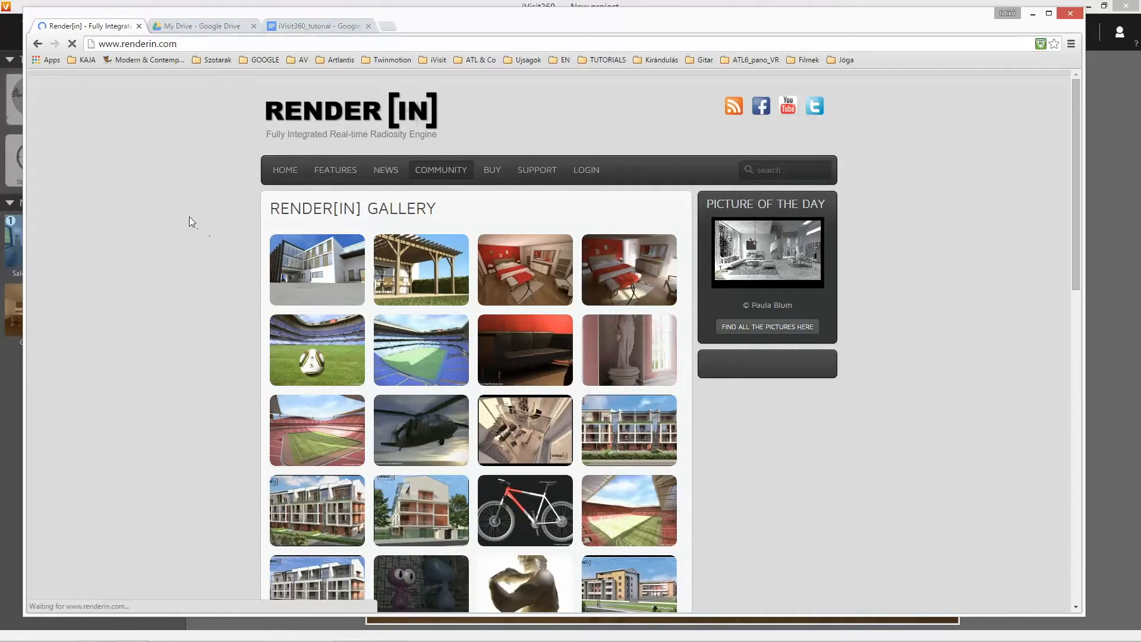
{"action": "left_click", "coordinate": [104, 43]}
{"action": "key", "text": "ctrl+c"}
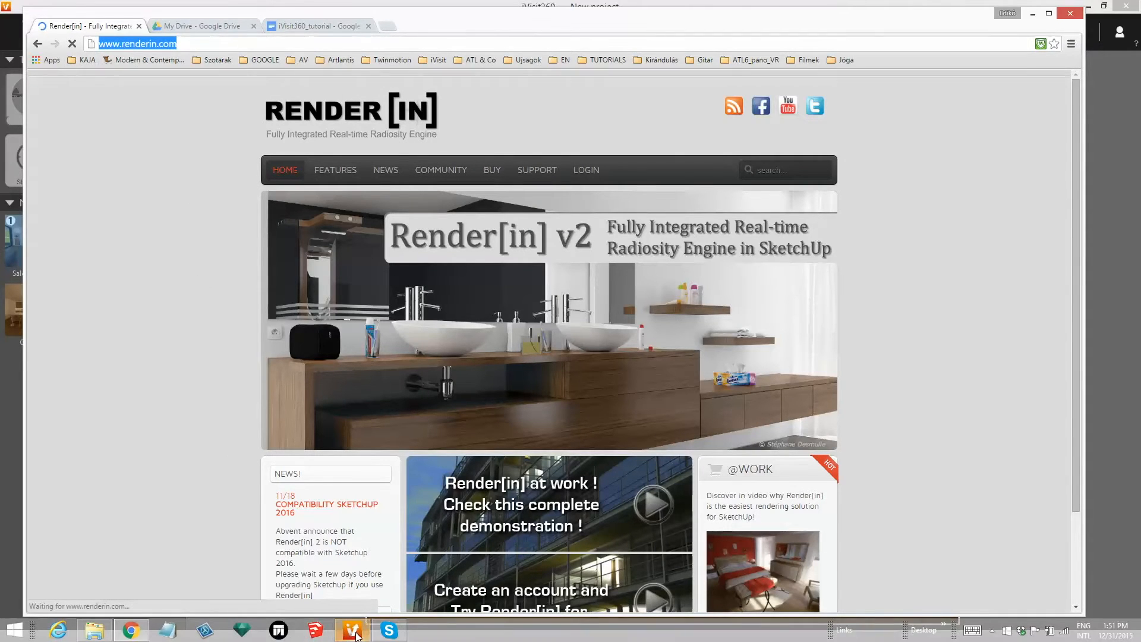
{"action": "left_click", "coordinate": [356, 629]}
{"action": "left_click_drag", "start_coordinate": [301, 352], "coordinate": [211, 353]}
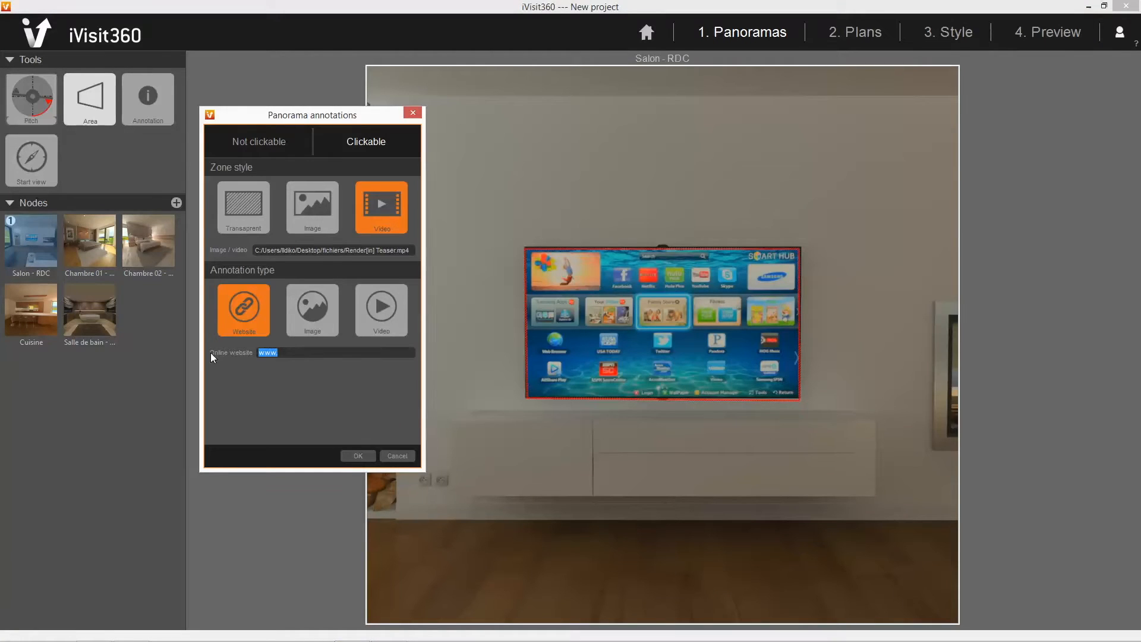
{"action": "key", "text": "ctrl+v"}
{"action": "left_click", "coordinate": [358, 456]}
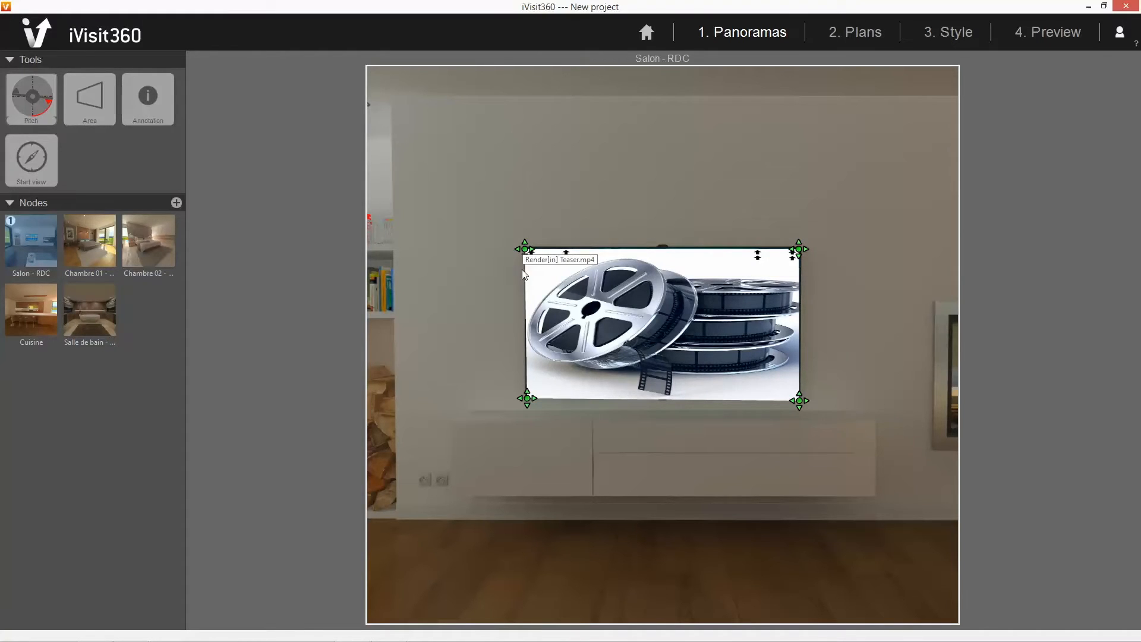
{"action": "right_click", "coordinate": [599, 304]}
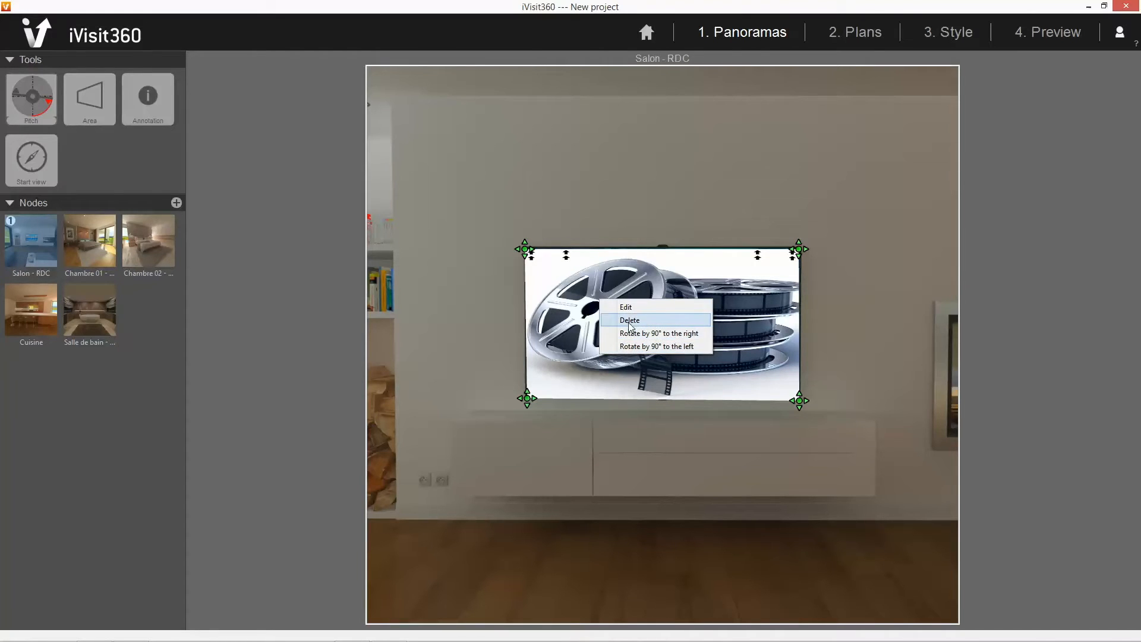
{"action": "left_click", "coordinate": [639, 231]}
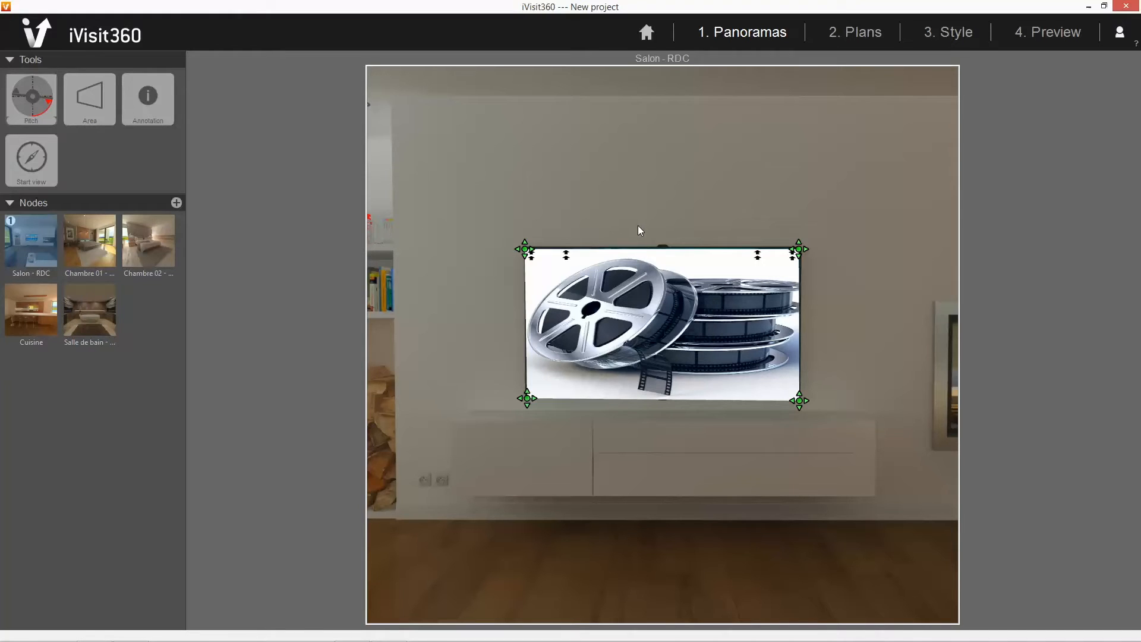
Place an annotation on the dining table in the Salon - RDC panorama, and enlarge and reposition its settings dialog.
{"action": "left_click_drag", "start_coordinate": [572, 431], "coordinate": [780, 434]}
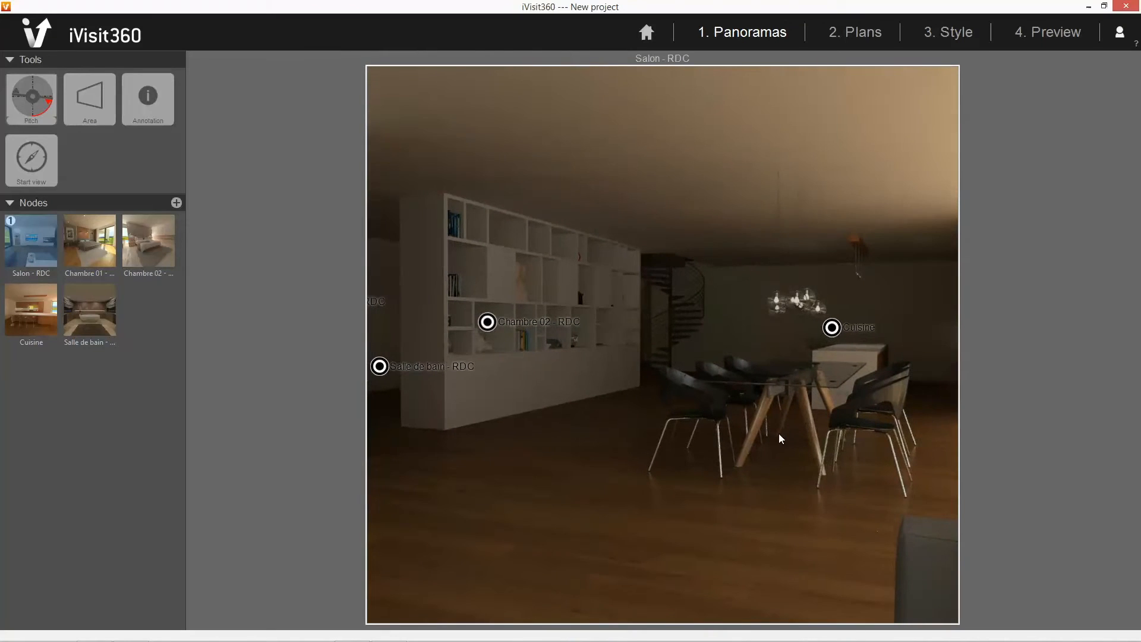
{"action": "left_click", "coordinate": [156, 107]}
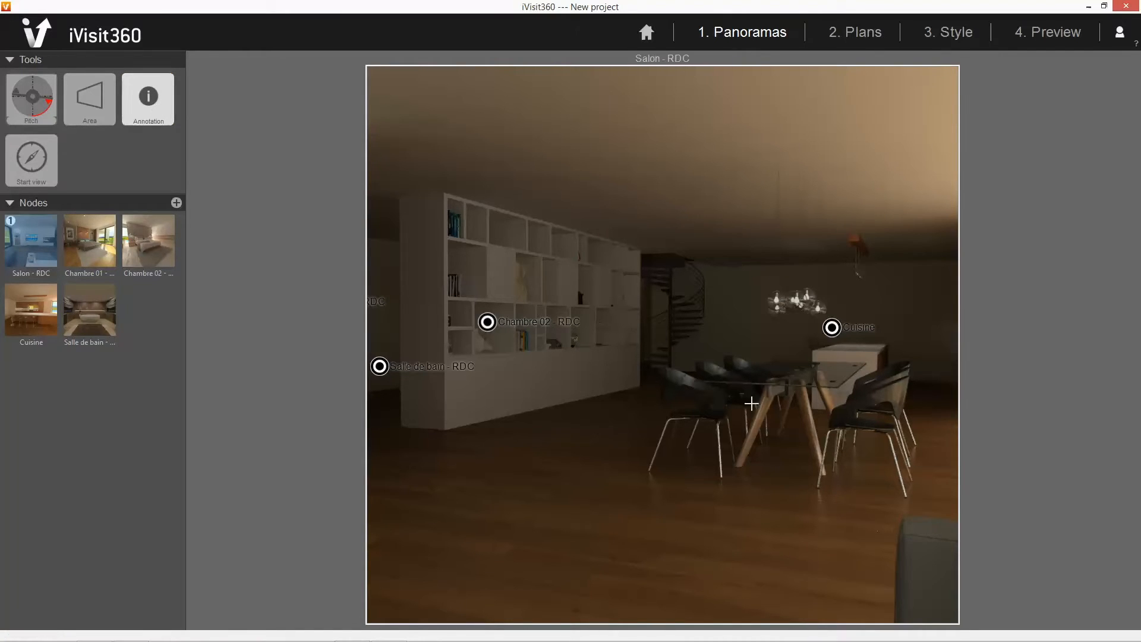
{"action": "left_click", "coordinate": [777, 383]}
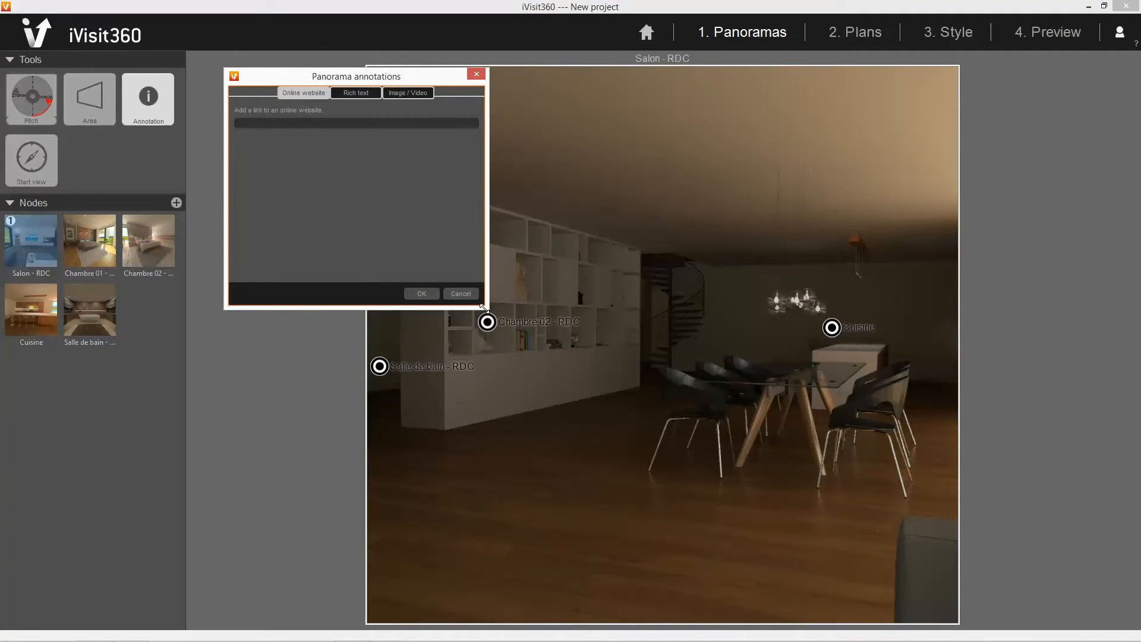
{"action": "left_click_drag", "start_coordinate": [486, 308], "coordinate": [548, 379]}
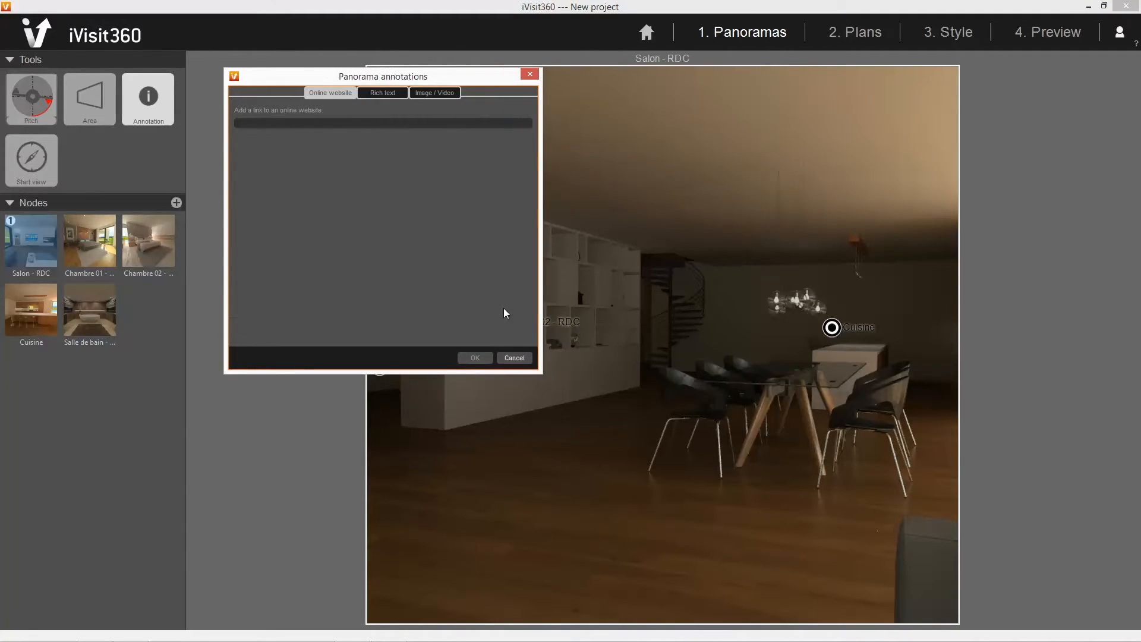
{"action": "left_click_drag", "start_coordinate": [447, 80], "coordinate": [427, 148]}
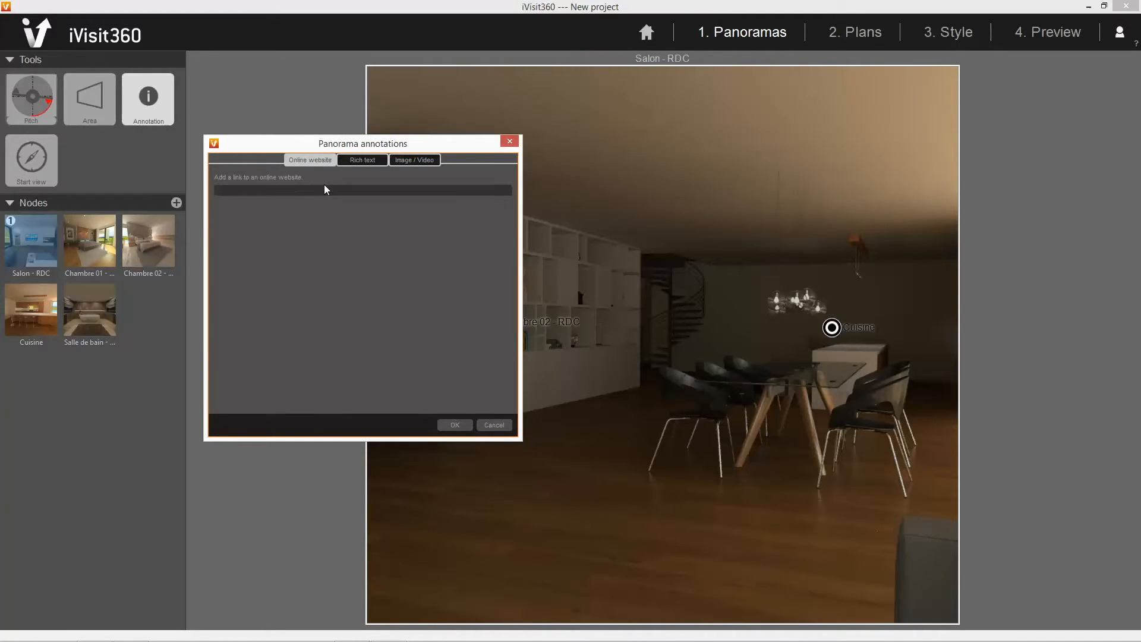
{"action": "left_click", "coordinate": [361, 159]}
{"action": "left_click", "coordinate": [343, 222]}
{"action": "type", "text": "saerfasfasfasfasfas"}
{"action": "left_click", "coordinate": [411, 162]}
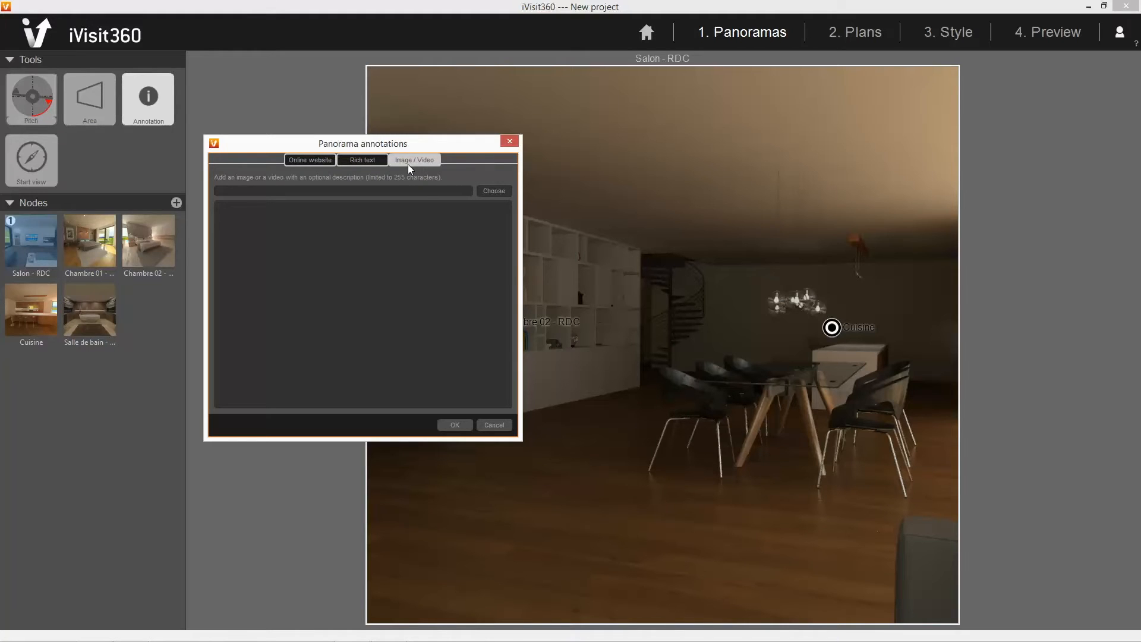
{"action": "left_click", "coordinate": [311, 162]}
{"action": "type", "text": "ww"}
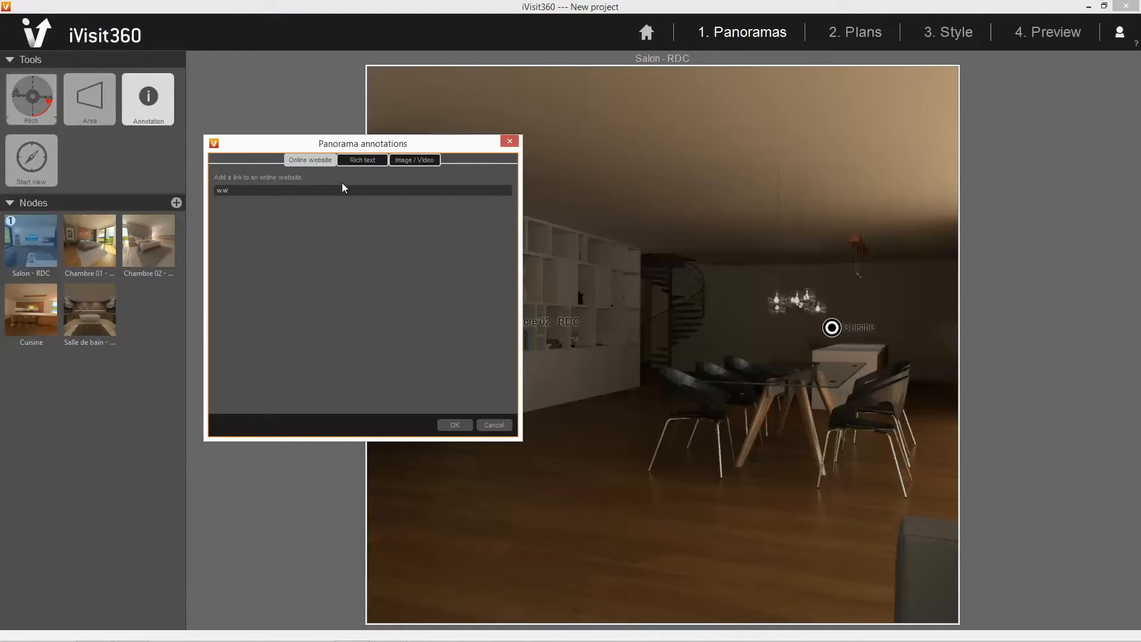
{"action": "left_click_drag", "start_coordinate": [253, 188], "coordinate": [185, 205]}
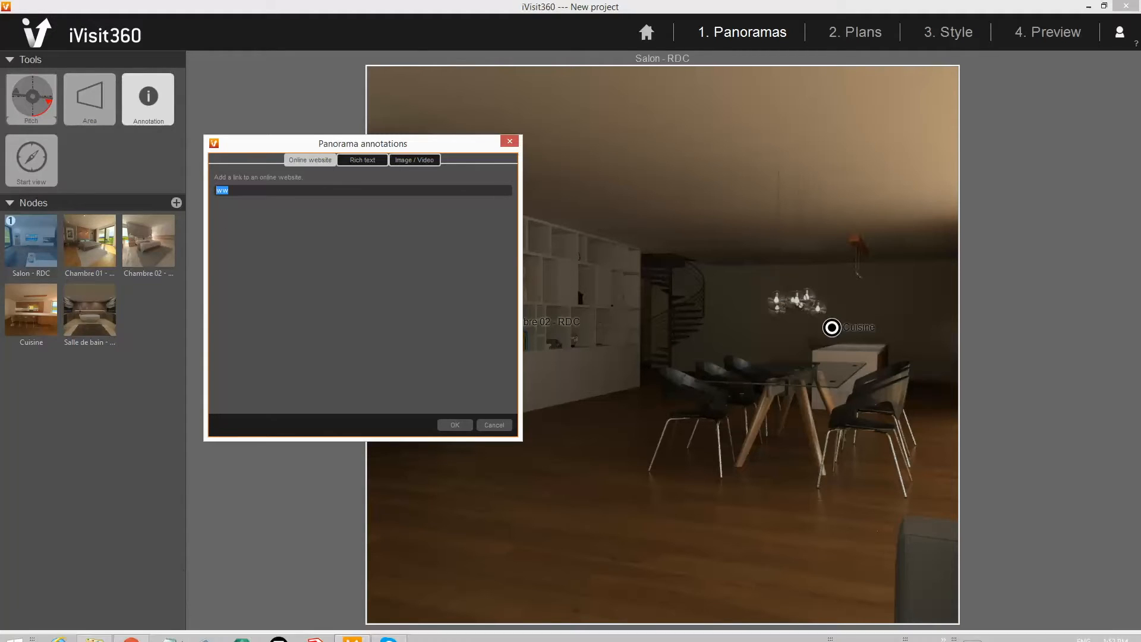
Switch to Chrome and open the Extendable dining tables page on the BoConcept website.
{"action": "mouse_move", "coordinate": [185, 639]}
{"action": "mouse_move", "coordinate": [145, 637]}
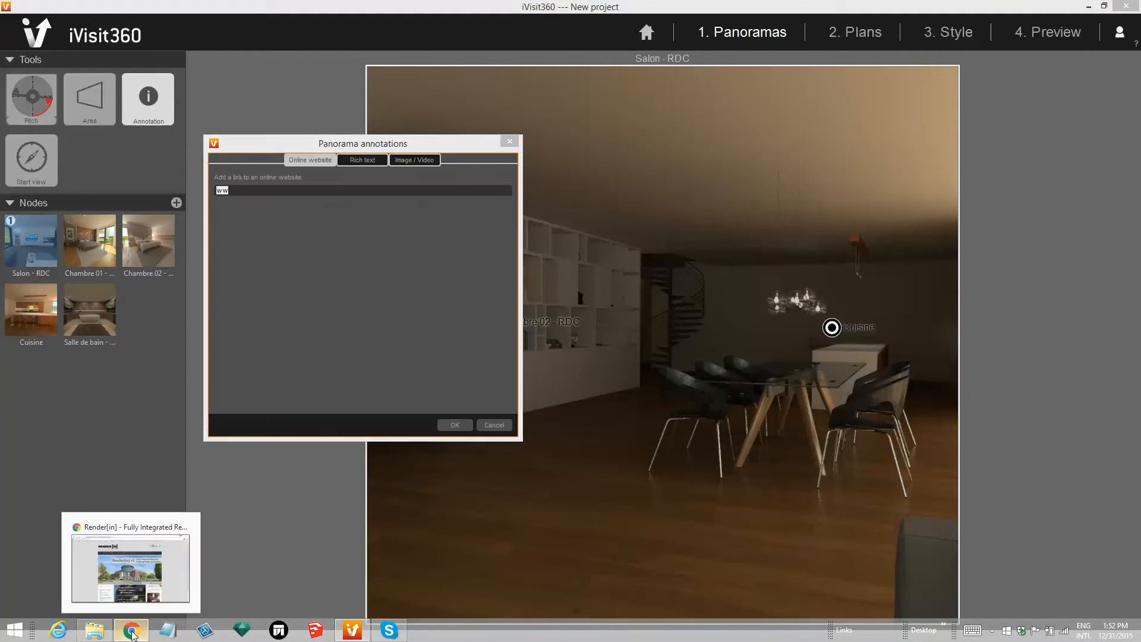
{"action": "left_click", "coordinate": [158, 538]}
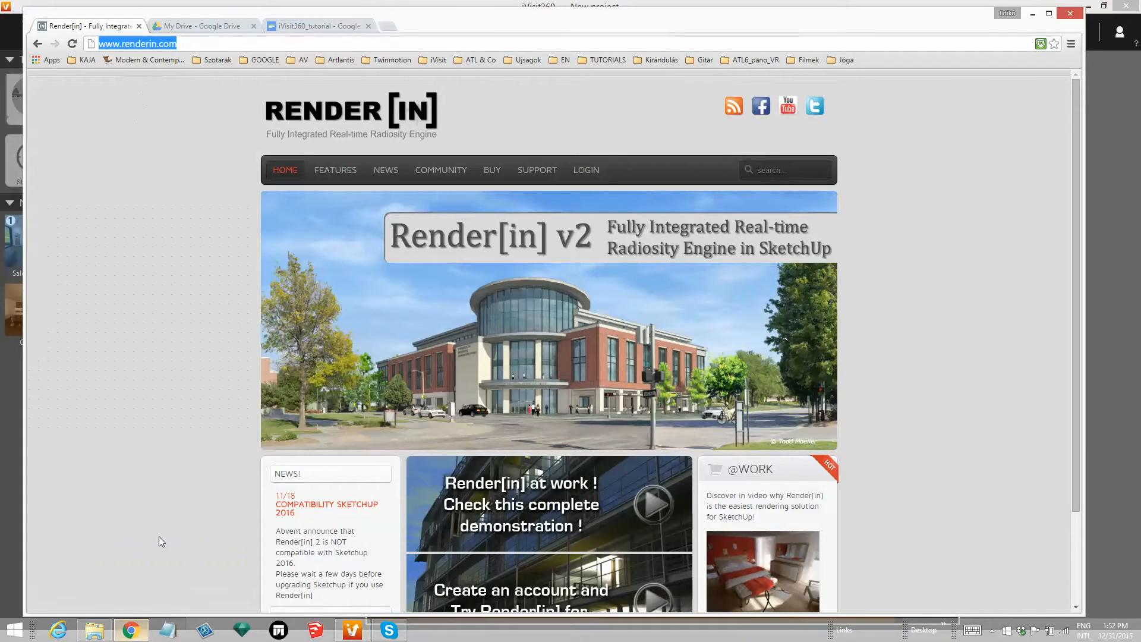
{"action": "left_click", "coordinate": [149, 62]}
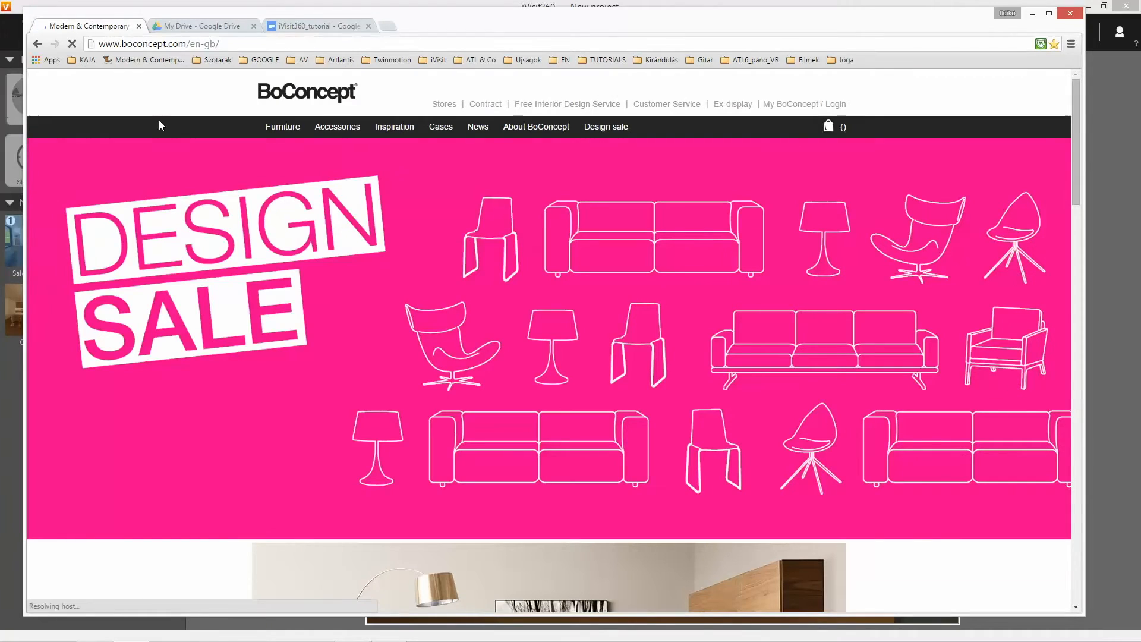
{"action": "mouse_move", "coordinate": [309, 130]}
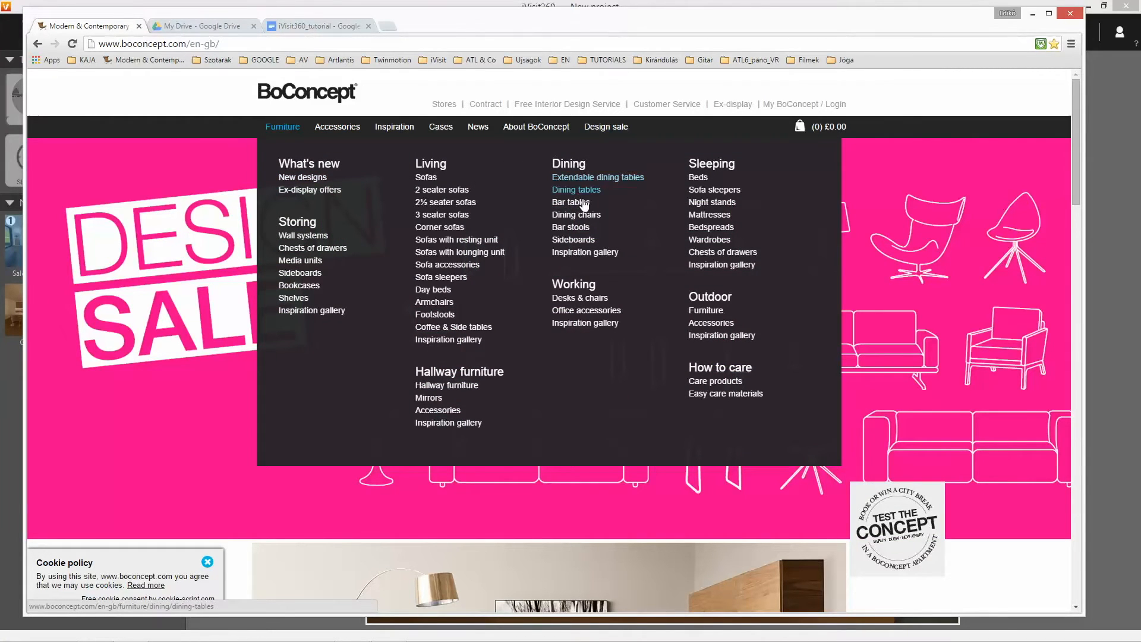
{"action": "left_click", "coordinate": [589, 178]}
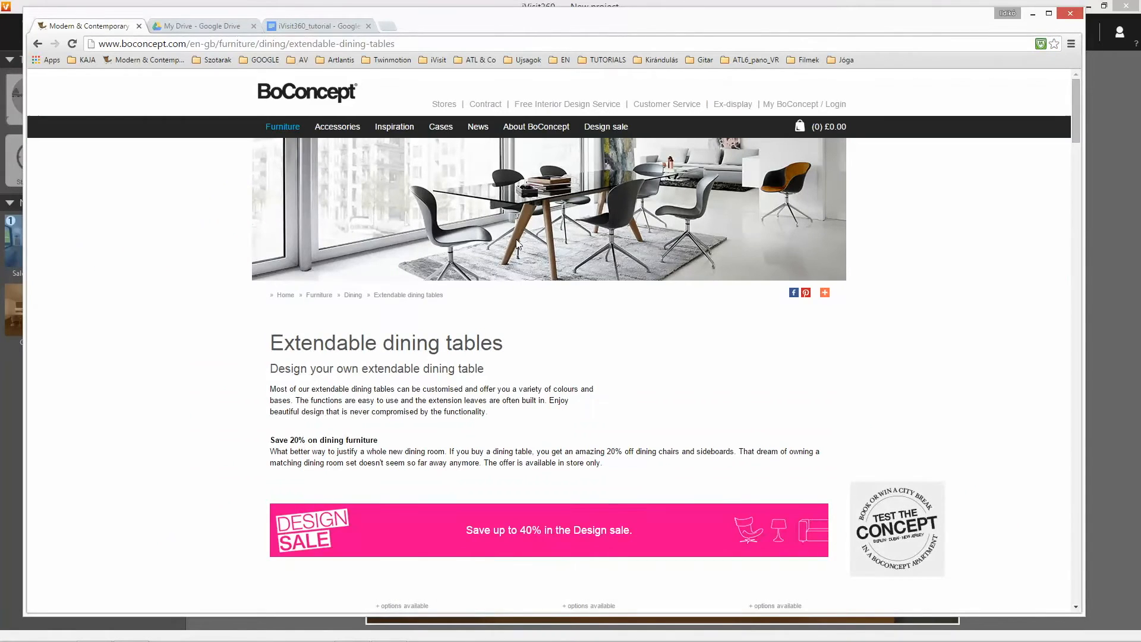
Open the product page of the Monza extendable table with the dark glass top and wooden legs.
{"action": "scroll", "coordinate": [517, 244], "scroll_direction": "down", "scroll_amount": 5}
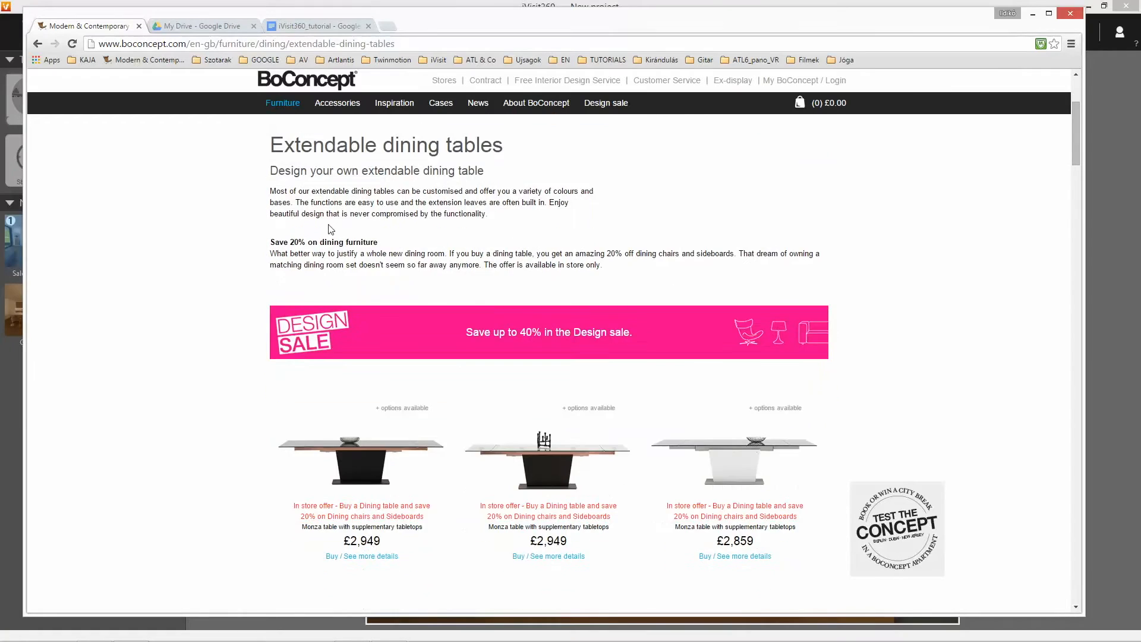
{"action": "scroll", "coordinate": [151, 295], "scroll_direction": "down", "scroll_amount": 3}
{"action": "scroll", "coordinate": [170, 294], "scroll_direction": "down", "scroll_amount": 7}
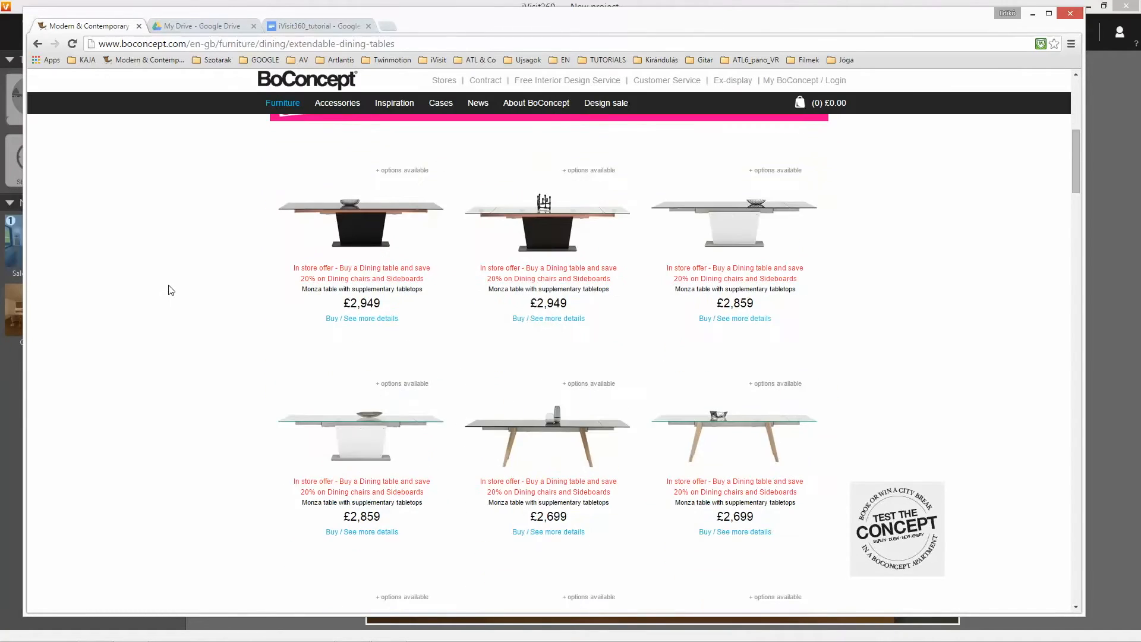
{"action": "scroll", "coordinate": [168, 299], "scroll_direction": "up", "scroll_amount": 4}
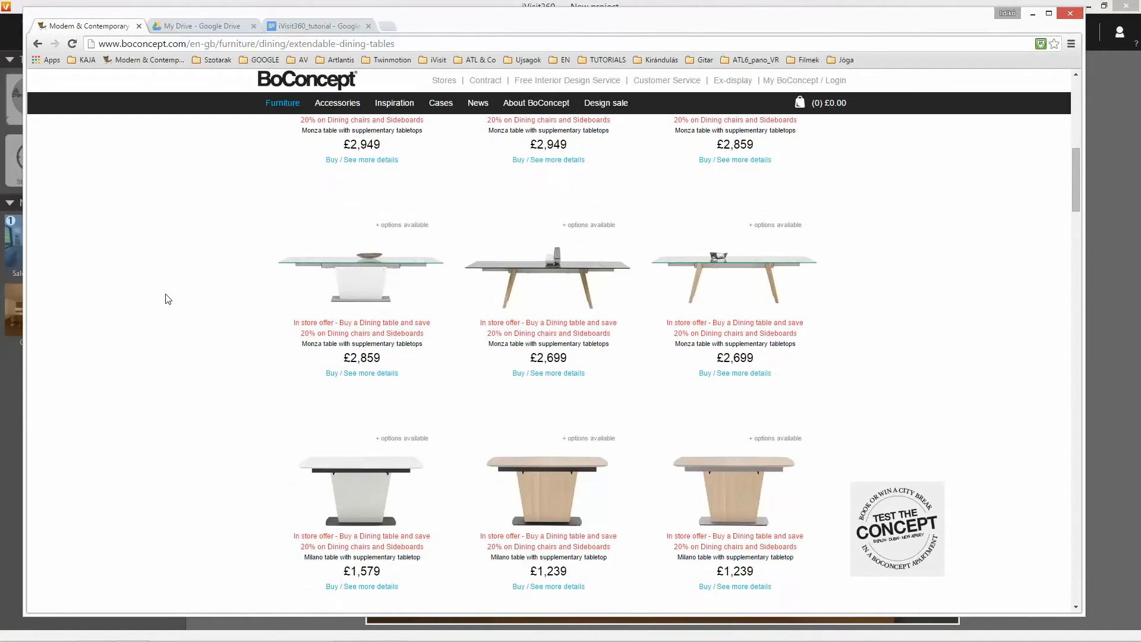
{"action": "left_click", "coordinate": [542, 286]}
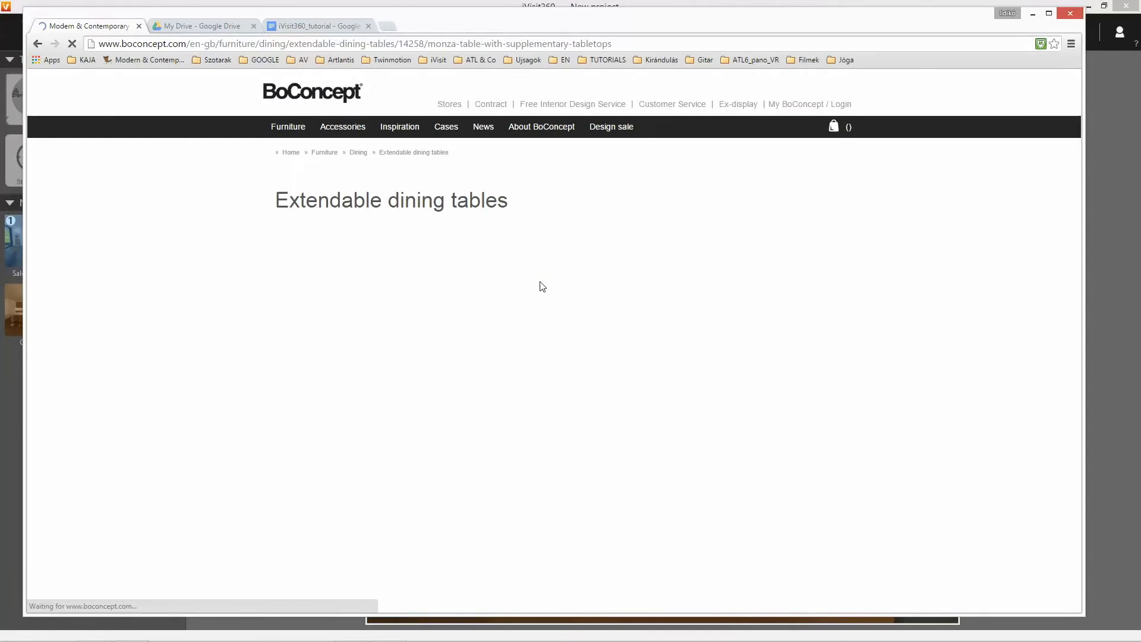
Copy the Monza table page's address into the dining table annotation as its online website link in iVisit360, and confirm the annotation.
{"action": "left_click", "coordinate": [358, 45]}
{"action": "key", "text": "ctrl+c"}
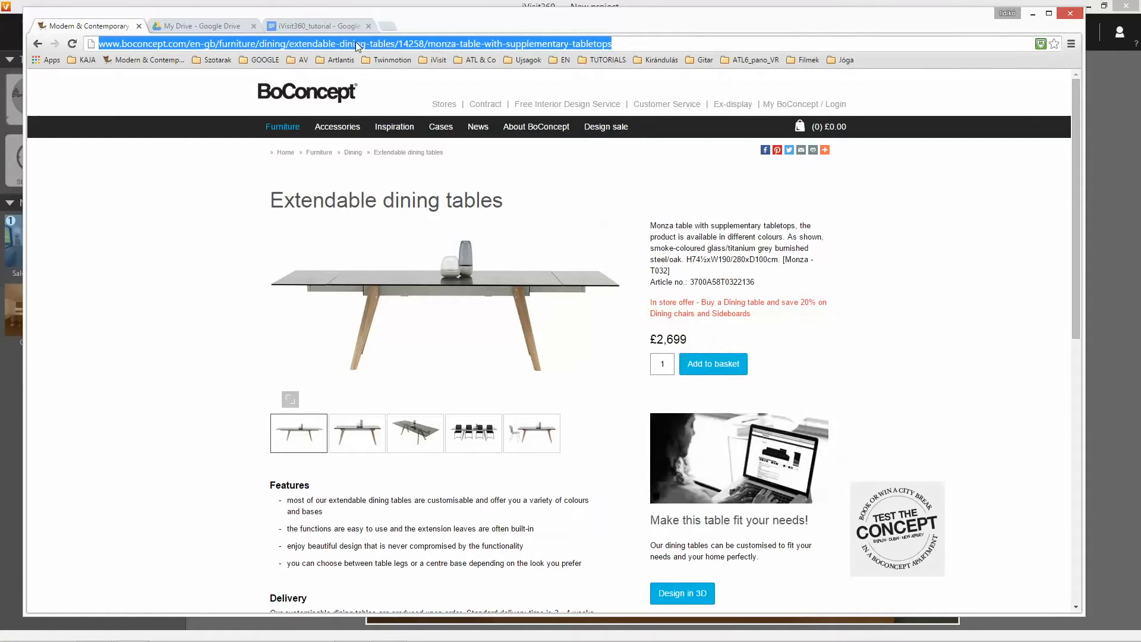
{"action": "left_click", "coordinate": [353, 632]}
{"action": "left_click_drag", "start_coordinate": [238, 191], "coordinate": [199, 191]}
{"action": "key", "text": "ctrl+v"}
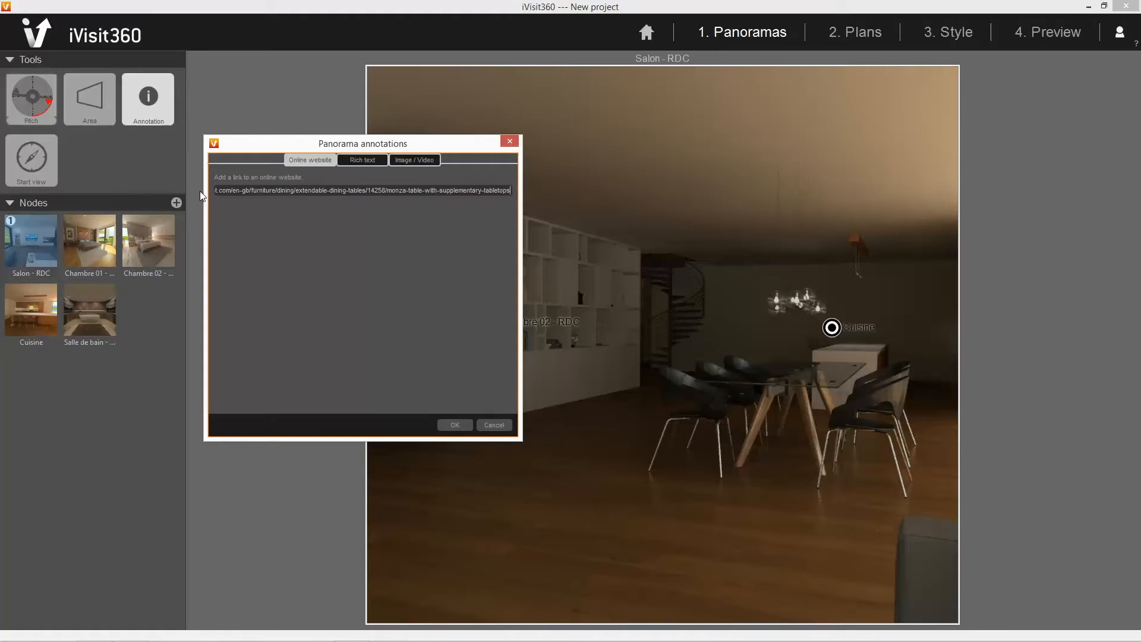
{"action": "left_click", "coordinate": [455, 425]}
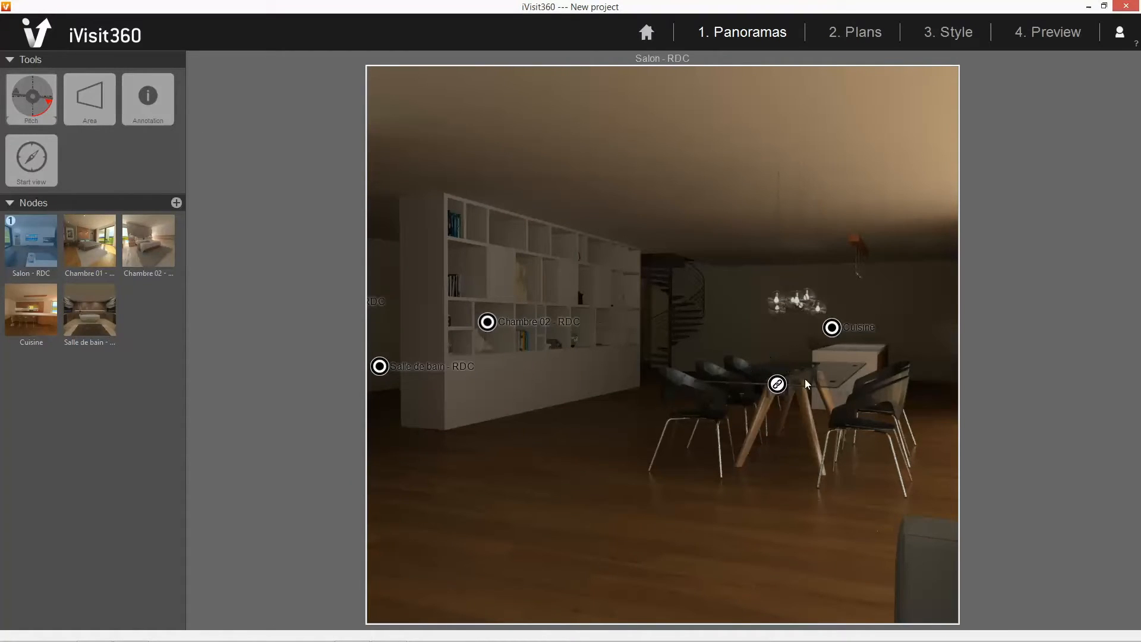
Shift the website annotation slightly along the dining table top, check its link settings and confirm them.
{"action": "mouse_move", "coordinate": [779, 386]}
{"action": "left_mouse_down"}
{"action": "mouse_move", "coordinate": [785, 403]}
{"action": "mouse_move", "coordinate": [800, 397]}
{"action": "mouse_move", "coordinate": [786, 383]}
{"action": "left_mouse_up"}
{"action": "double_click", "coordinate": [785, 383]}
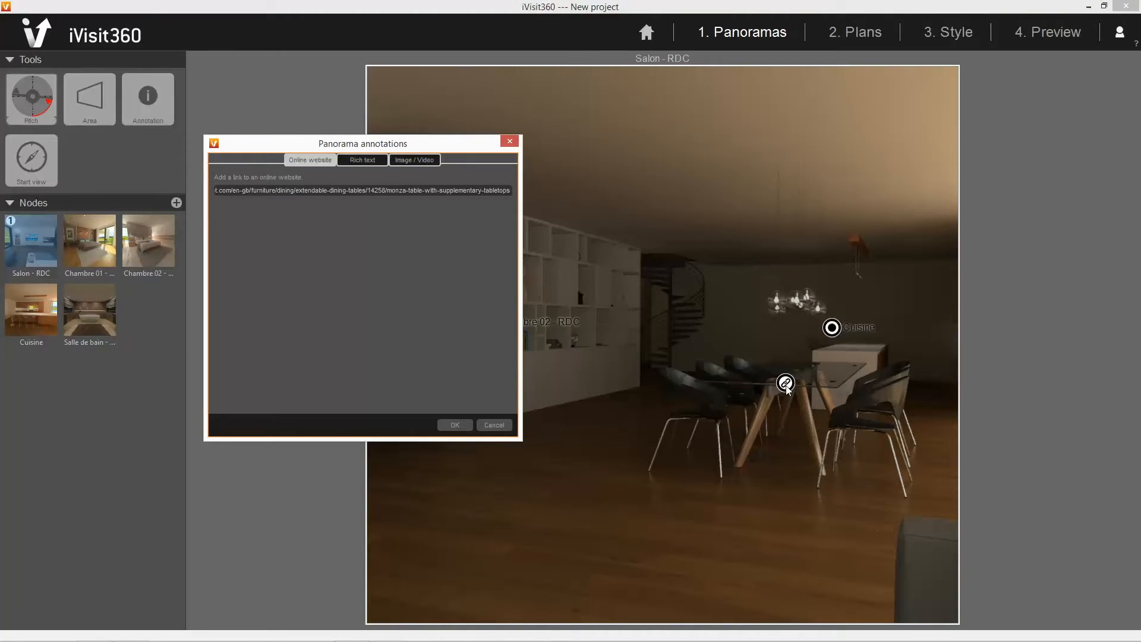
{"action": "left_click", "coordinate": [453, 426]}
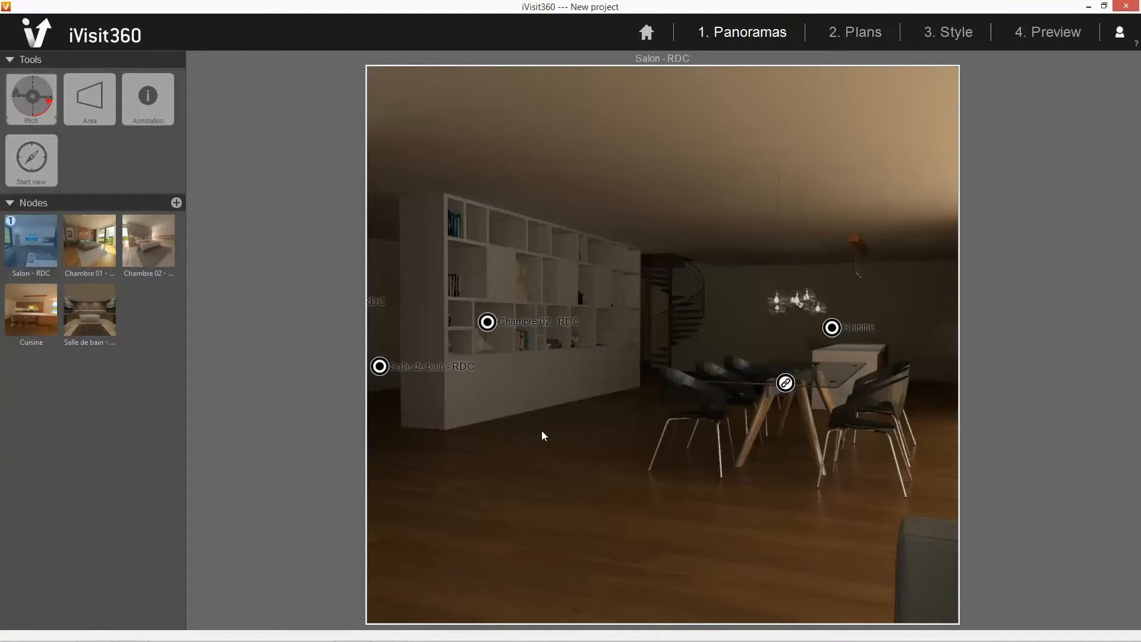
{"action": "mouse_move", "coordinate": [545, 435]}
{"action": "left_mouse_down"}
{"action": "mouse_move", "coordinate": [383, 424]}
{"action": "mouse_move", "coordinate": [419, 426]}
{"action": "left_mouse_up"}
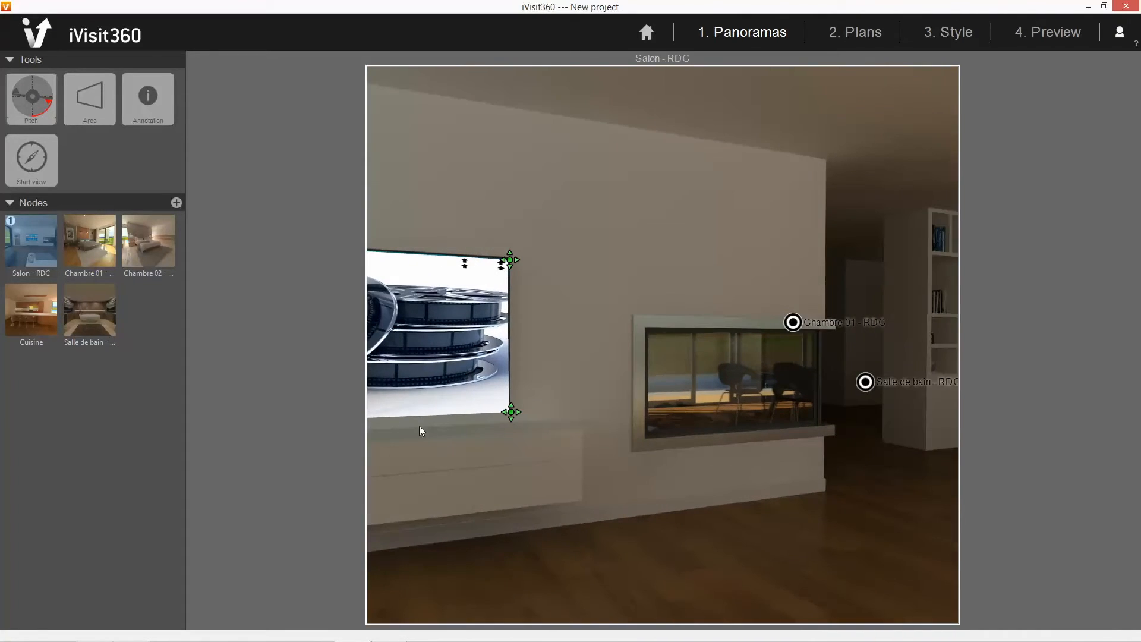
{"action": "left_click", "coordinate": [47, 100]}
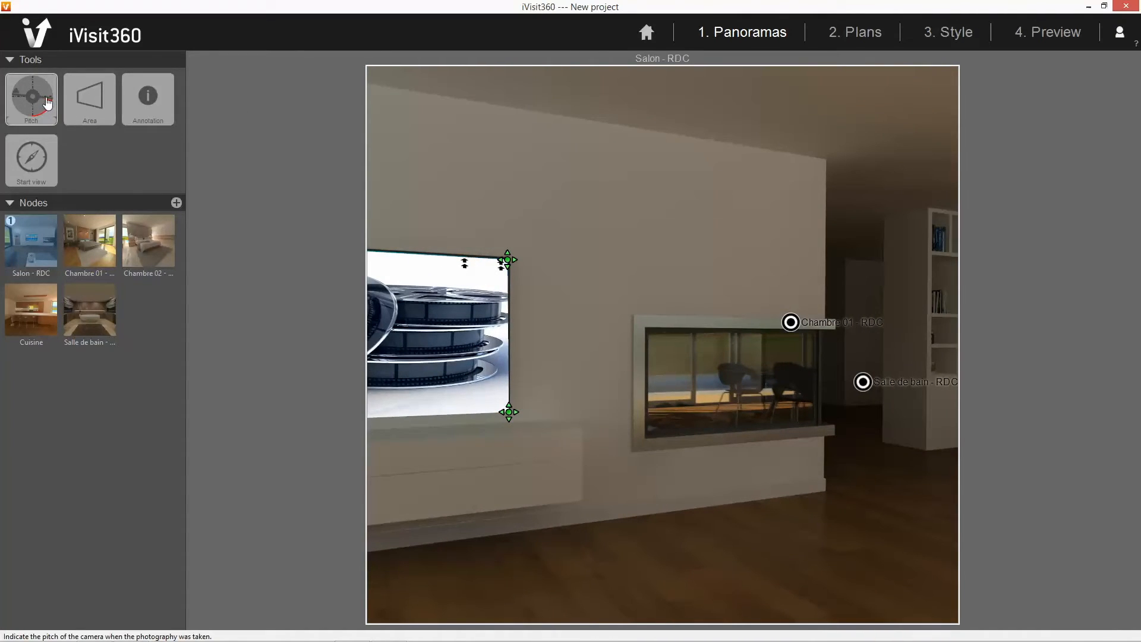
{"action": "left_click_drag", "start_coordinate": [47, 99], "coordinate": [47, 102]}
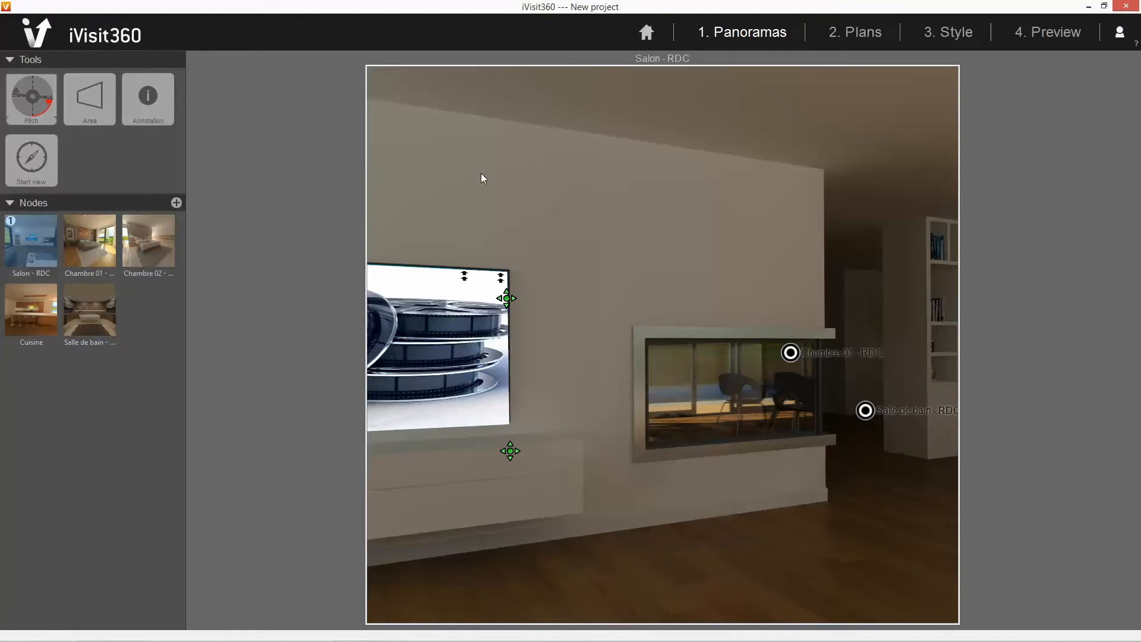
{"action": "left_click_drag", "start_coordinate": [508, 208], "coordinate": [583, 210]}
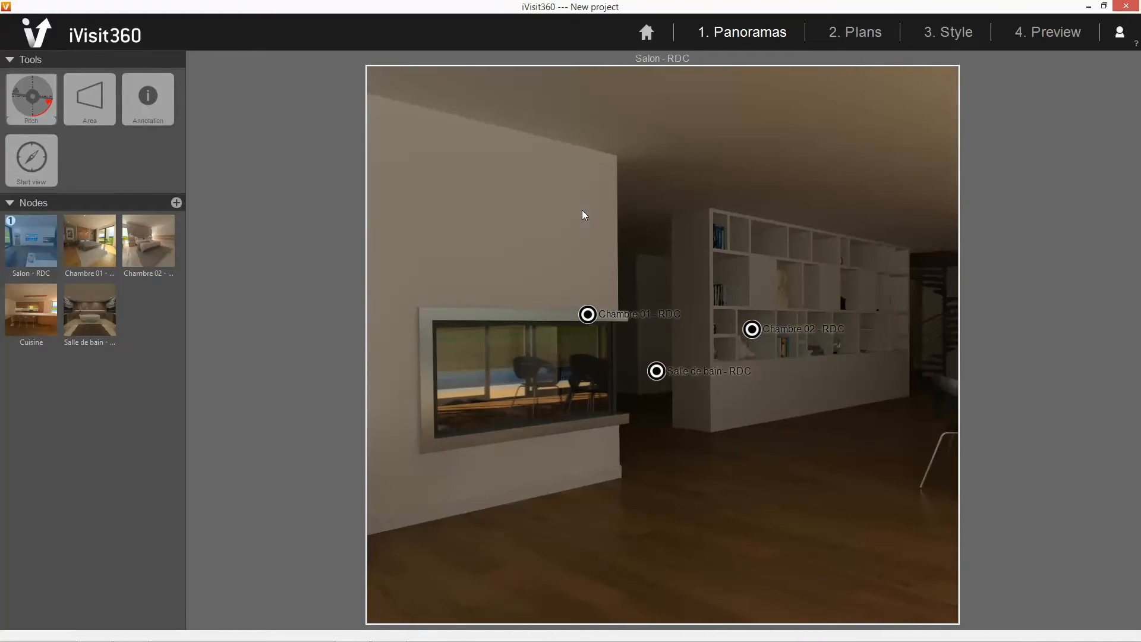
Import plan_appart_DEMO.jpg from the Plans folder inside the desktop's fichiers folder as the tour's floor plan.
{"action": "left_click", "coordinate": [867, 36]}
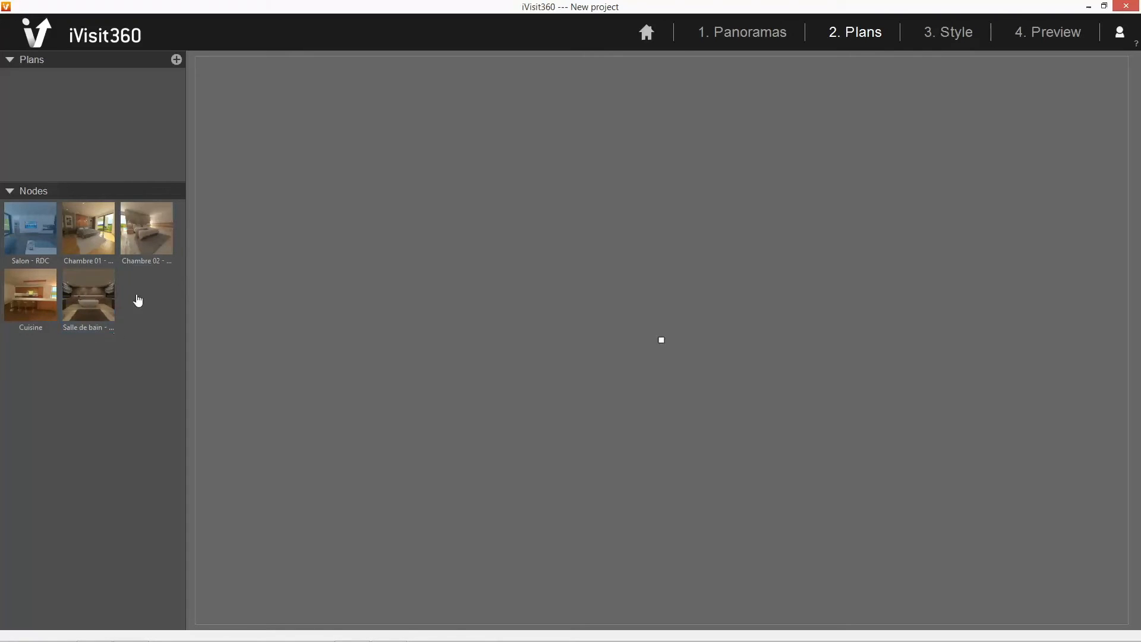
{"action": "left_click", "coordinate": [177, 61]}
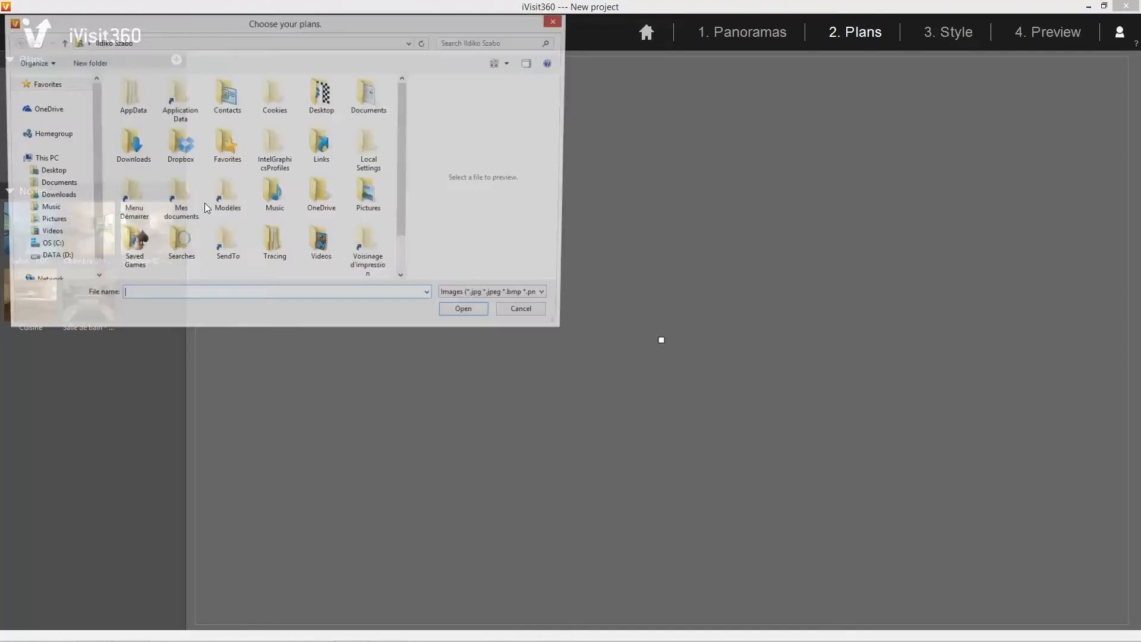
{"action": "left_click", "coordinate": [62, 173]}
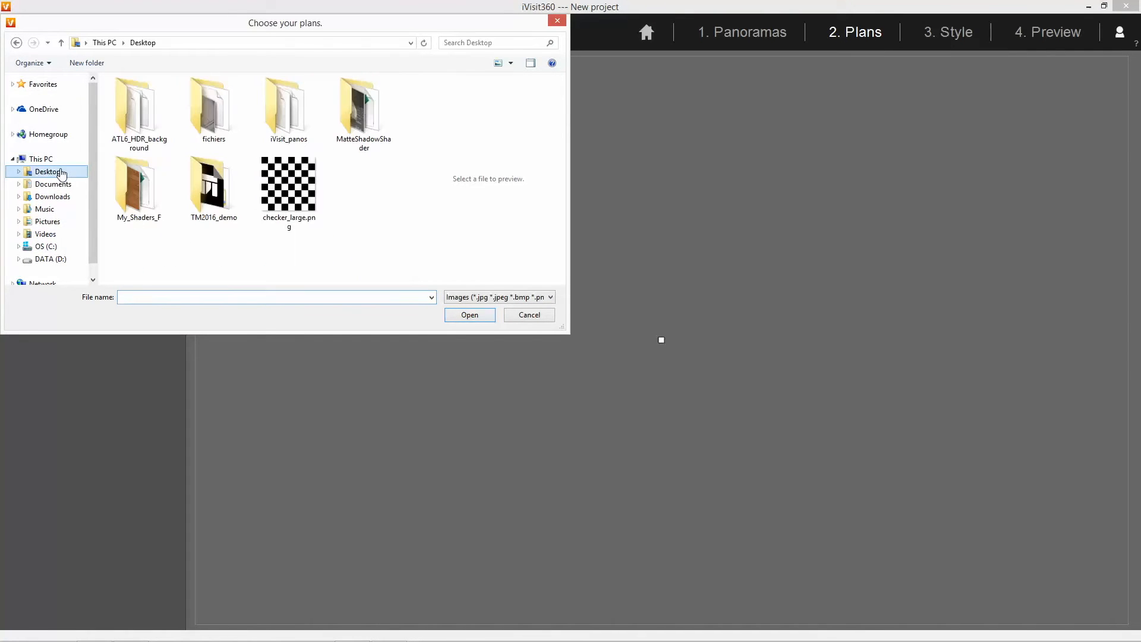
{"action": "double_click", "coordinate": [208, 110]}
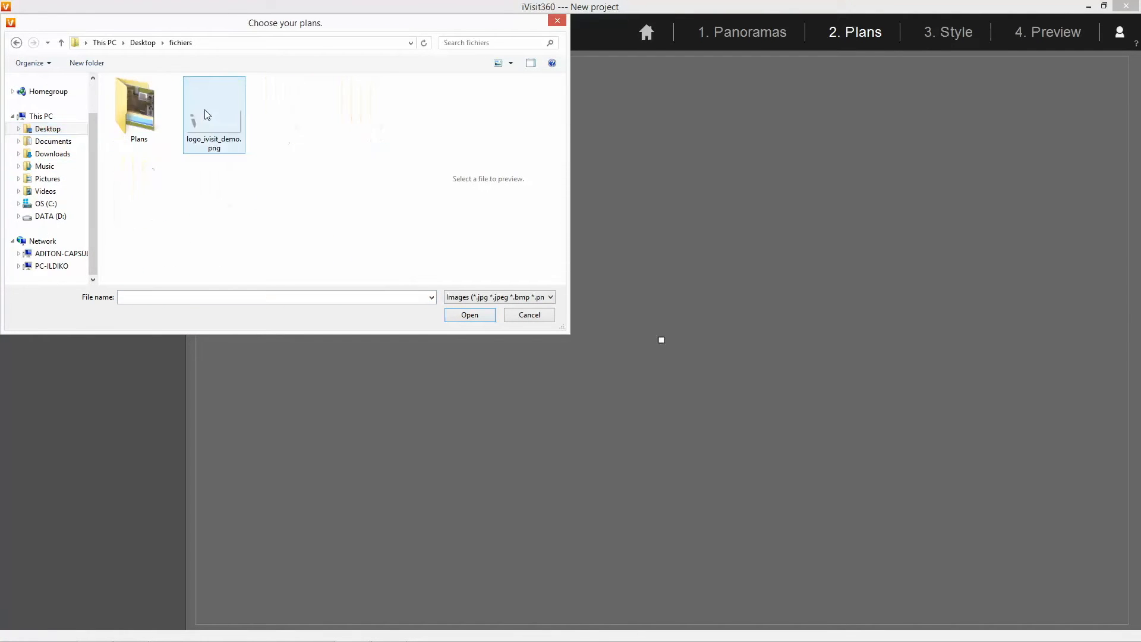
{"action": "double_click", "coordinate": [140, 110]}
{"action": "left_click", "coordinate": [144, 121]}
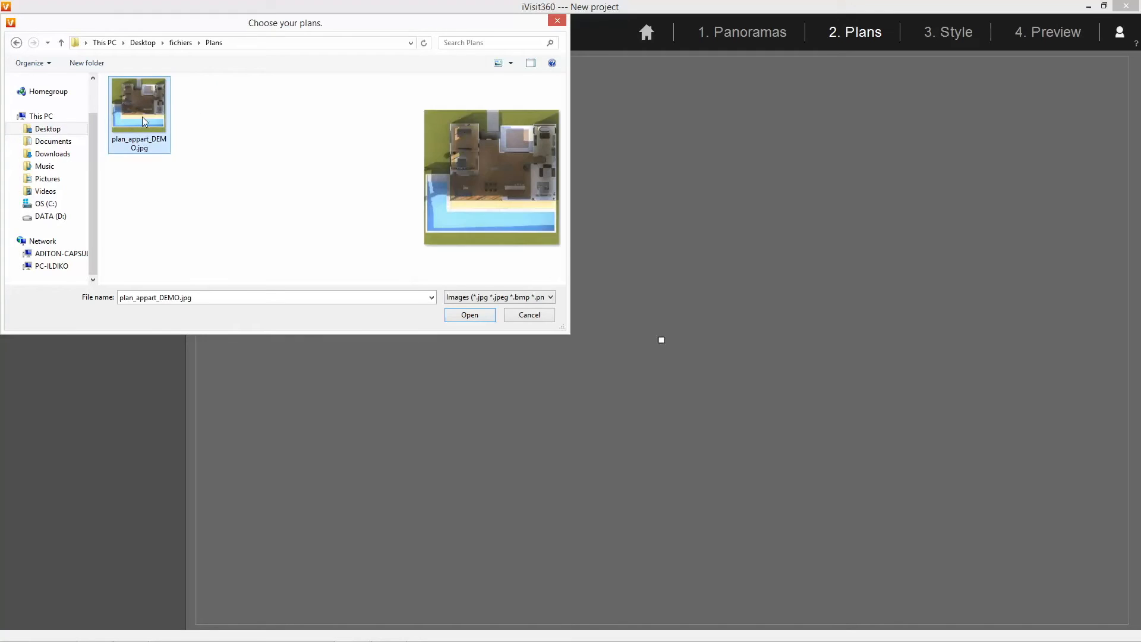
{"action": "left_click", "coordinate": [475, 318]}
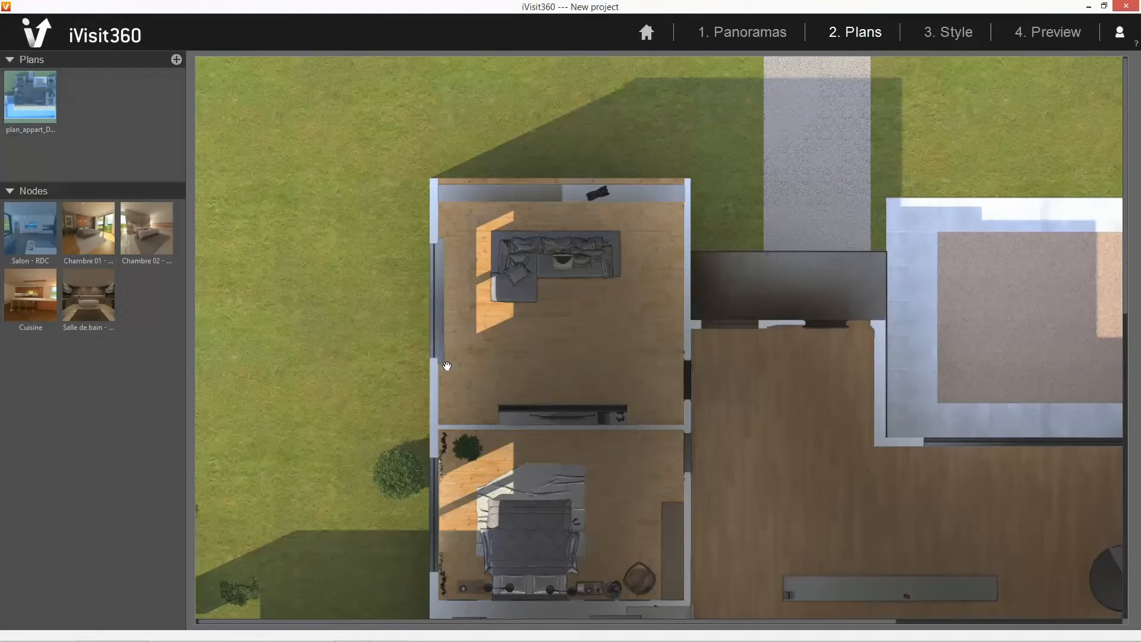
Place the Salon - RDC node by the living room coffee table and the Cuisine node beside the kitchen island on the plan.
{"action": "scroll", "coordinate": [493, 354], "scroll_direction": "down", "scroll_amount": 3}
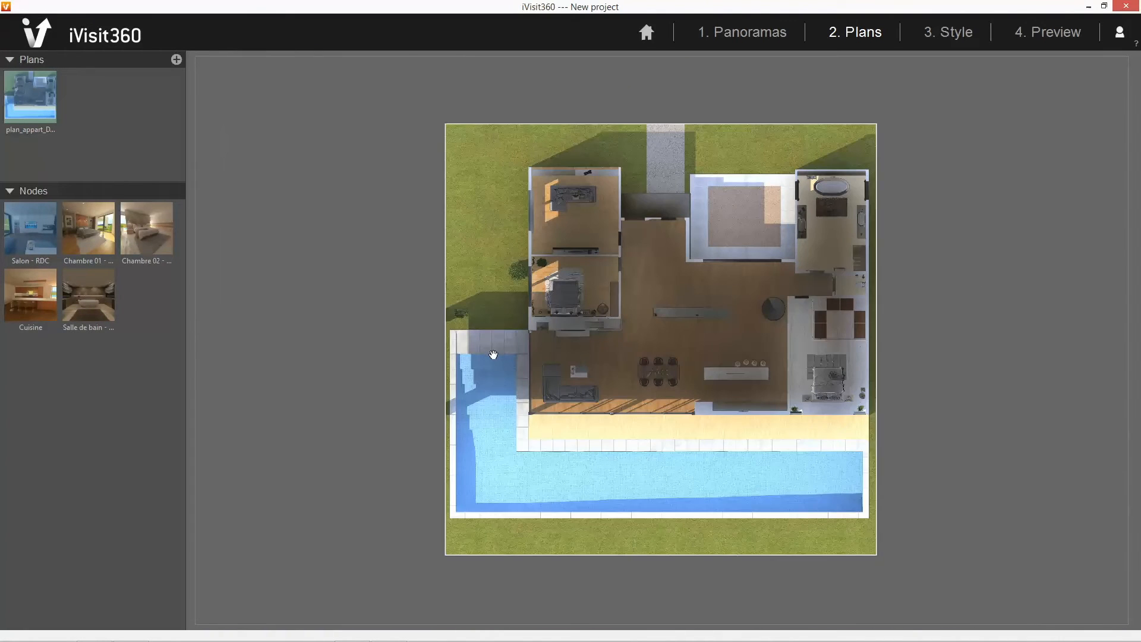
{"action": "scroll", "coordinate": [494, 355], "scroll_direction": "up", "scroll_amount": 1}
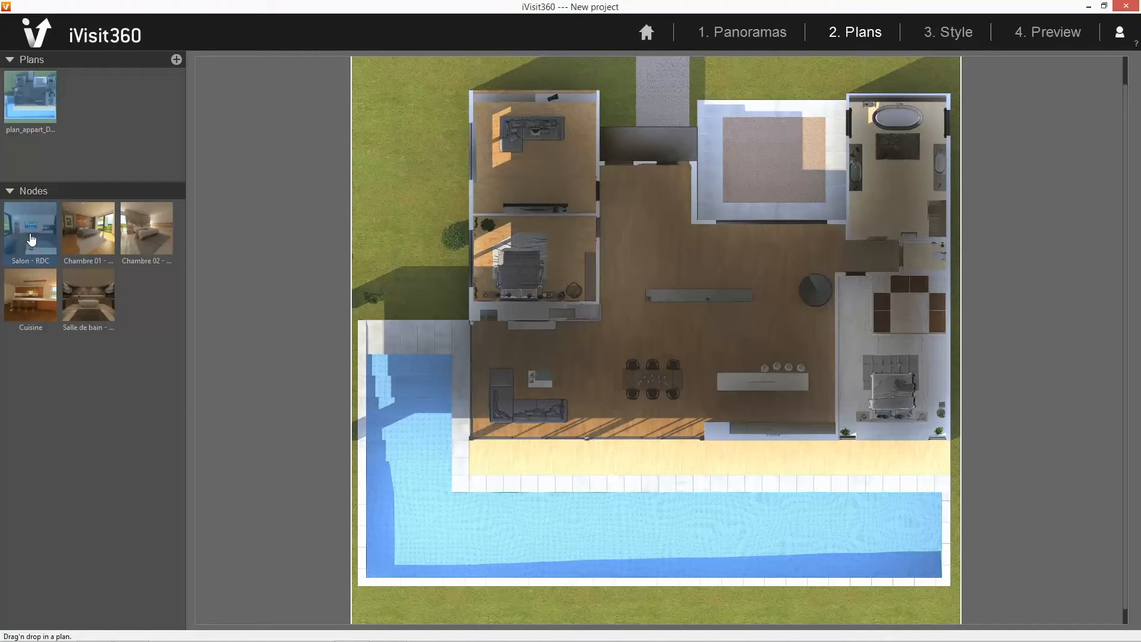
{"action": "mouse_move", "coordinate": [31, 238]}
{"action": "left_mouse_down"}
{"action": "mouse_move", "coordinate": [155, 348]}
{"action": "mouse_move", "coordinate": [482, 416]}
{"action": "mouse_move", "coordinate": [537, 390]}
{"action": "left_mouse_up"}
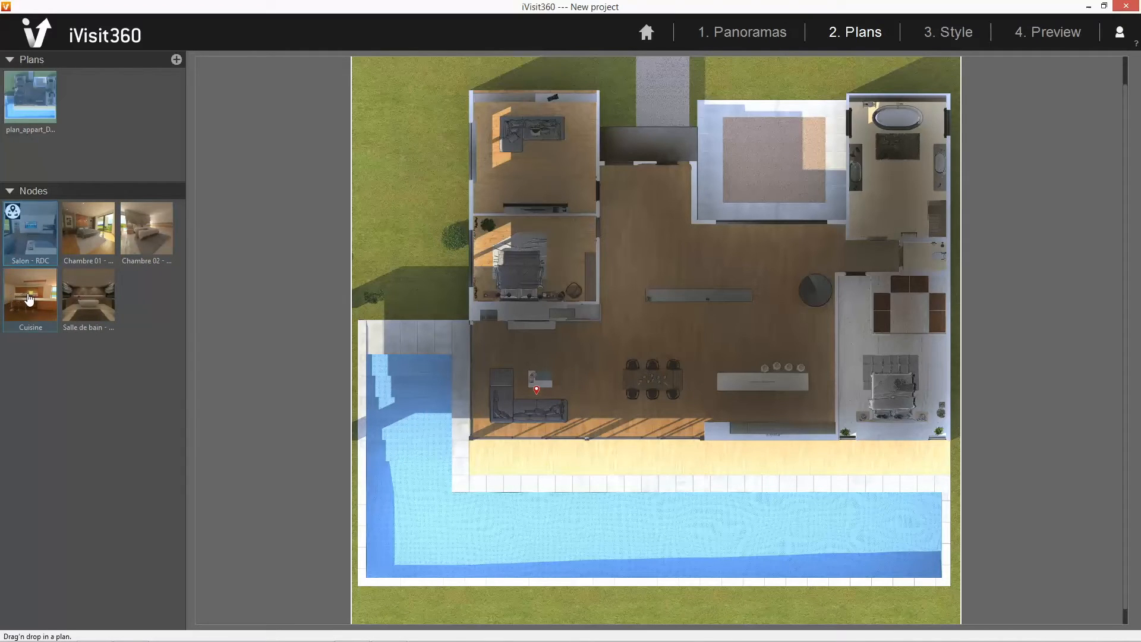
{"action": "left_click_drag", "start_coordinate": [30, 298], "coordinate": [159, 348]}
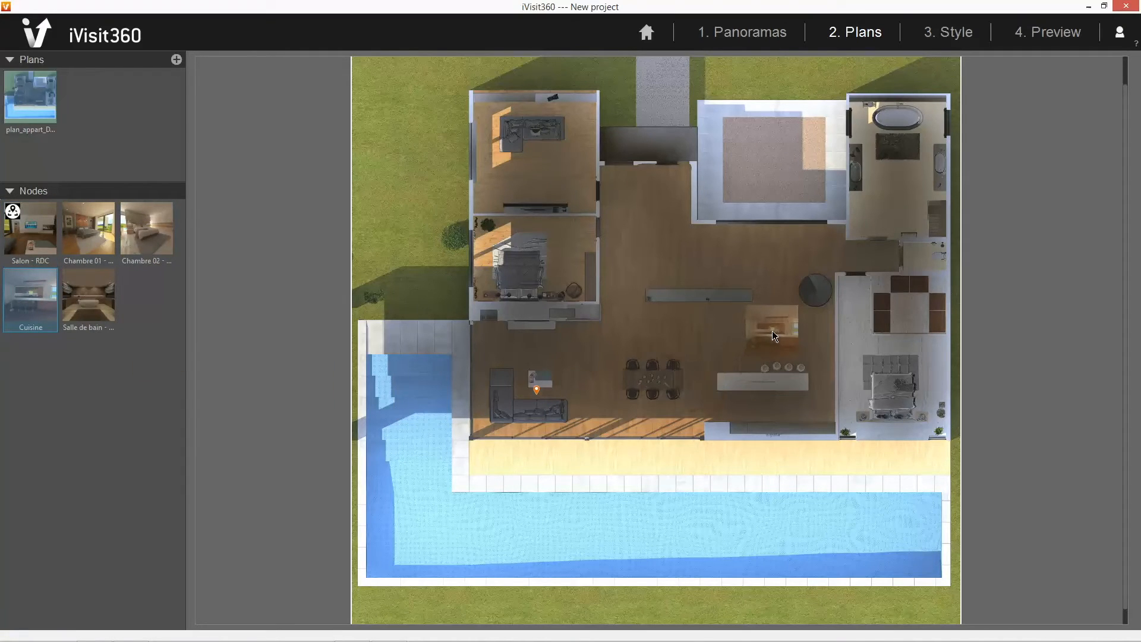
{"action": "left_click_drag", "start_coordinate": [773, 333], "coordinate": [773, 333]}
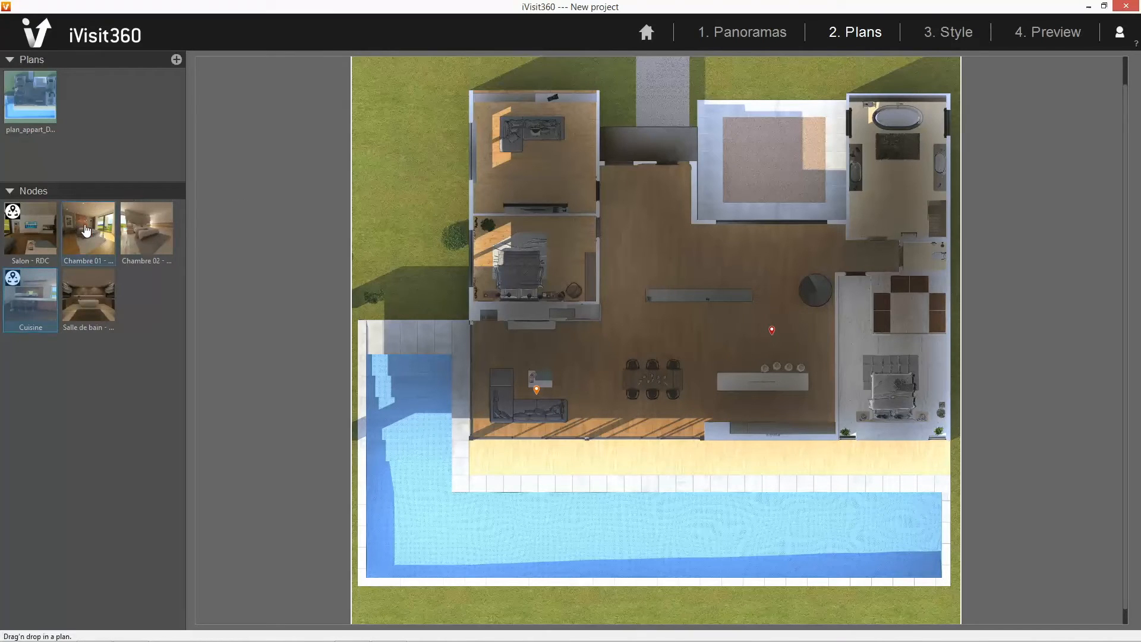
Place the Chambre 01 node in the bedroom beside the living room and the Chambre 02 node in the bedroom beyond the kitchen.
{"action": "left_click_drag", "start_coordinate": [87, 231], "coordinate": [524, 233]}
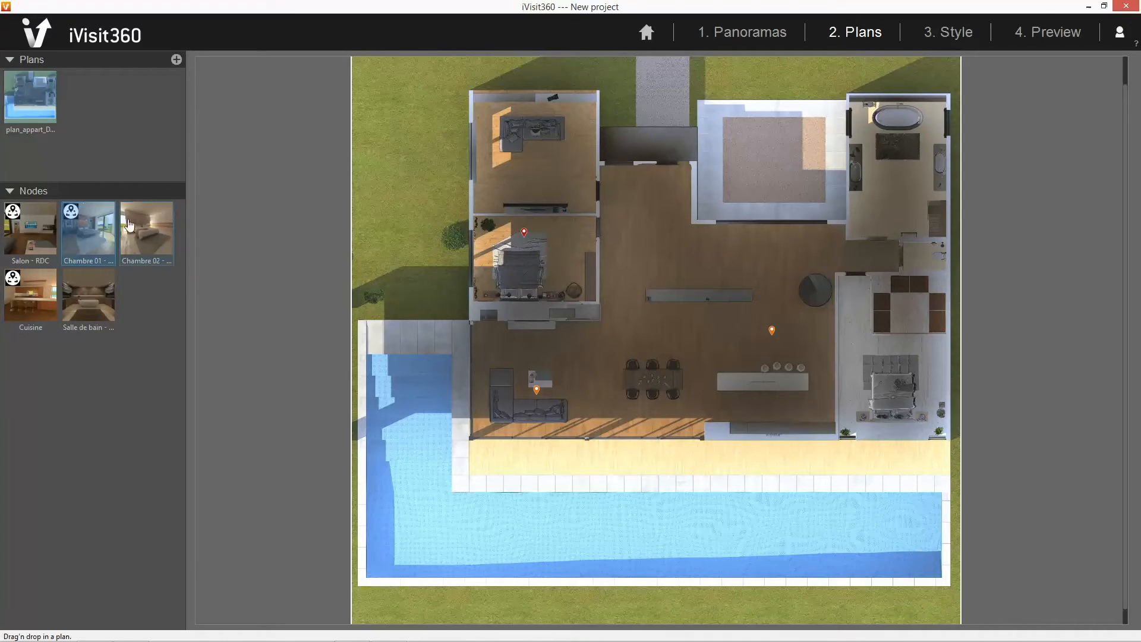
{"action": "left_click_drag", "start_coordinate": [145, 228], "coordinate": [467, 360]}
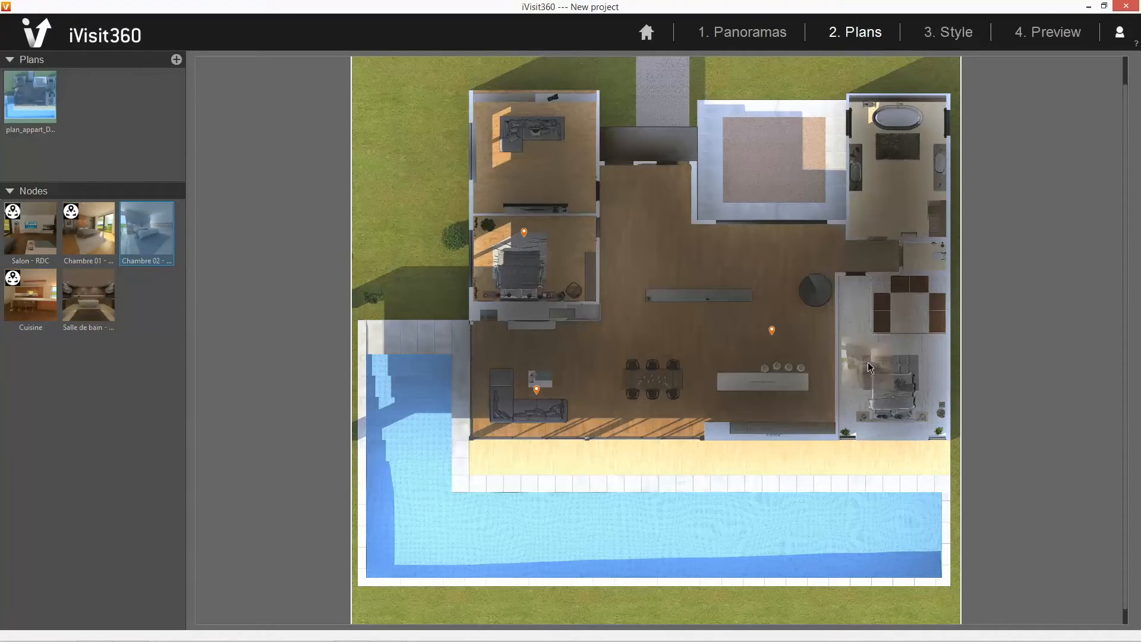
{"action": "left_click_drag", "start_coordinate": [899, 345], "coordinate": [901, 344]}
Place the Salle de bain node in the middle of the bathroom on the floor plan.
{"action": "left_click", "coordinate": [88, 292]}
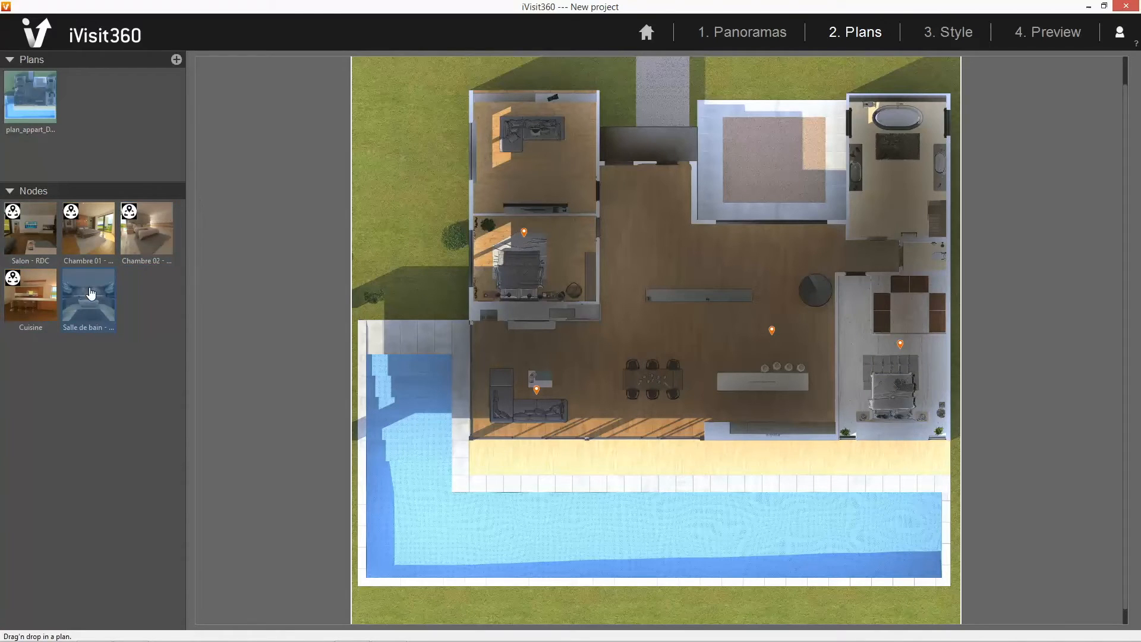
{"action": "left_click_drag", "start_coordinate": [86, 298], "coordinate": [331, 365]}
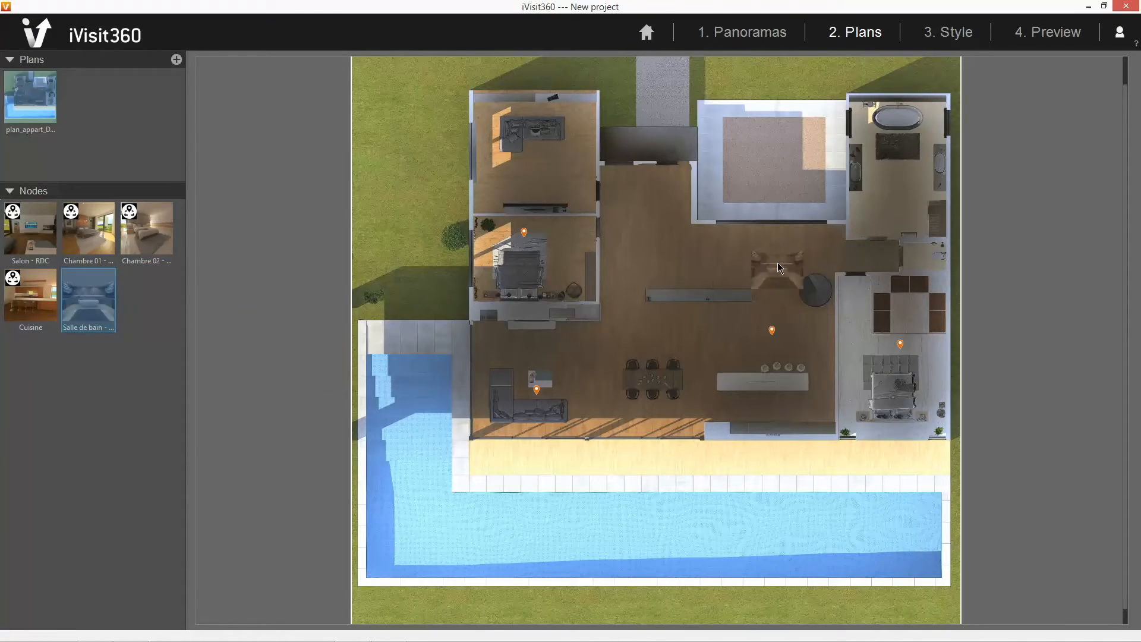
{"action": "left_click_drag", "start_coordinate": [836, 214], "coordinate": [897, 189]}
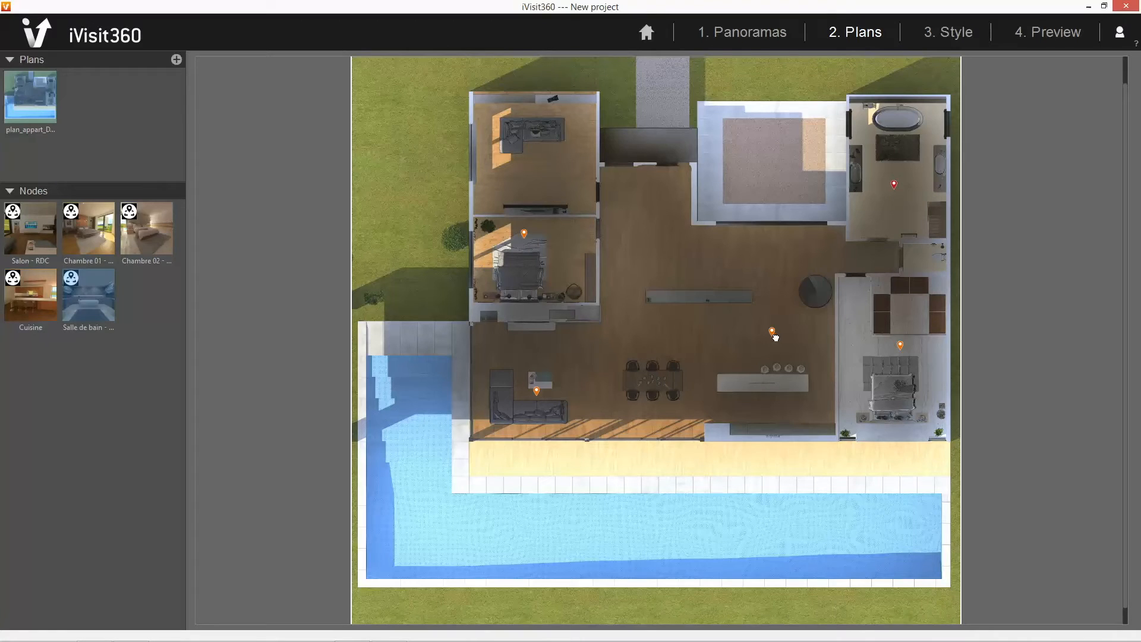
Fine-tune the positions of the Cuisine and Salon markers by shifting each slightly on the floor plan.
{"action": "left_click_drag", "start_coordinate": [773, 340], "coordinate": [777, 340]}
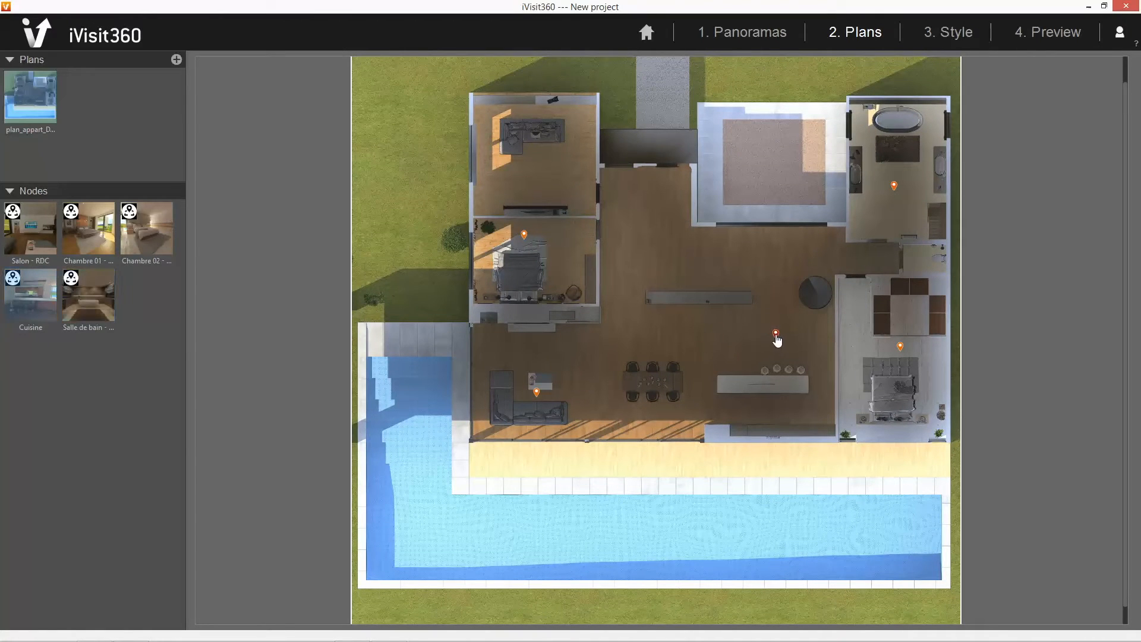
{"action": "left_click", "coordinate": [537, 397]}
{"action": "left_click_drag", "start_coordinate": [537, 399], "coordinate": [544, 402]}
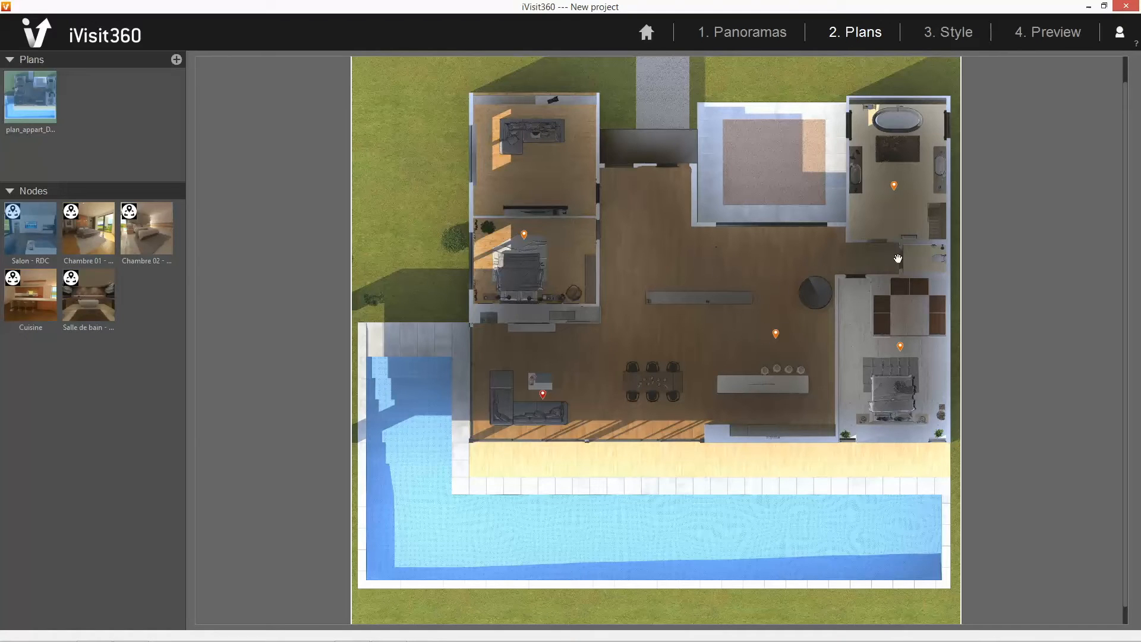
In the tour's style settings, change the button icons to the set with the triangular navigation arrow and square link symbol.
{"action": "left_click", "coordinate": [953, 37]}
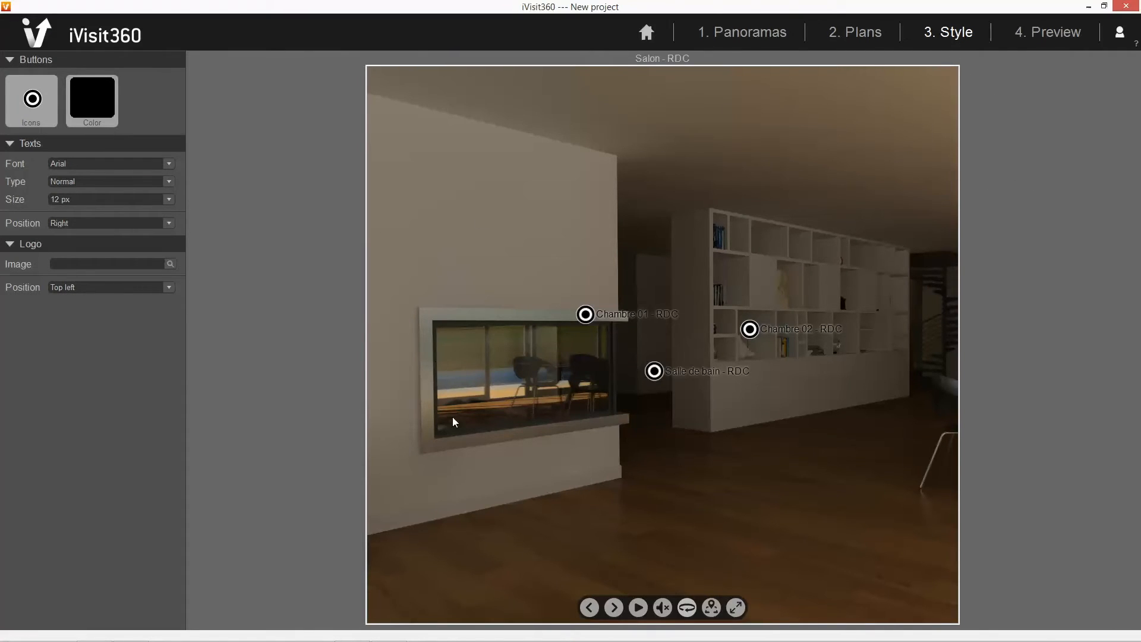
{"action": "mouse_move", "coordinate": [414, 624]}
{"action": "left_click", "coordinate": [687, 608]}
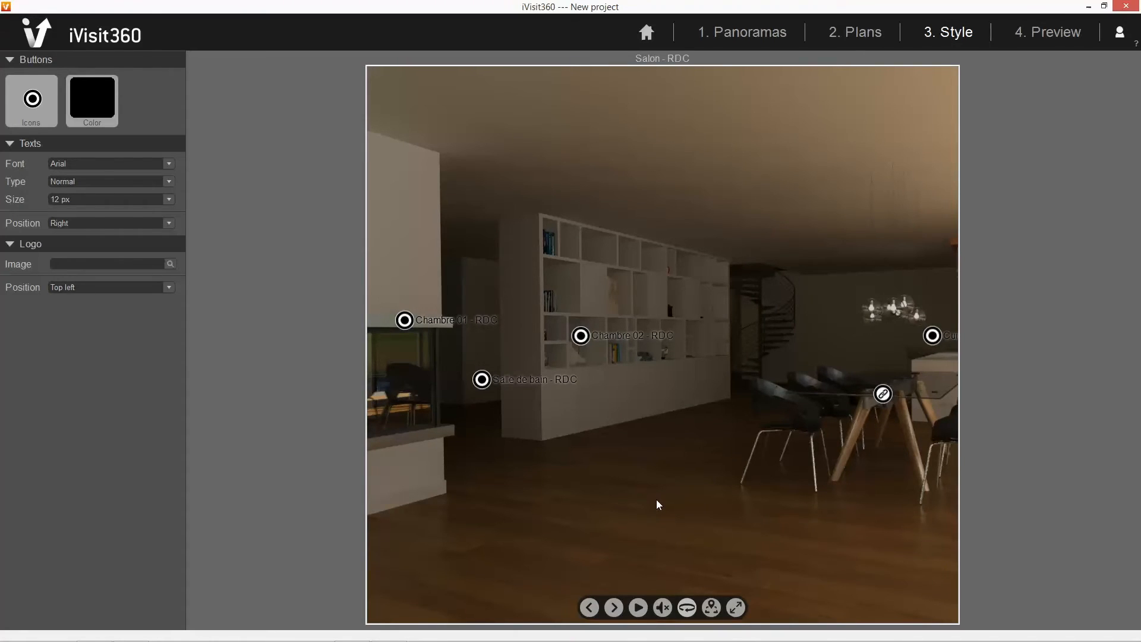
{"action": "left_click", "coordinate": [31, 97]}
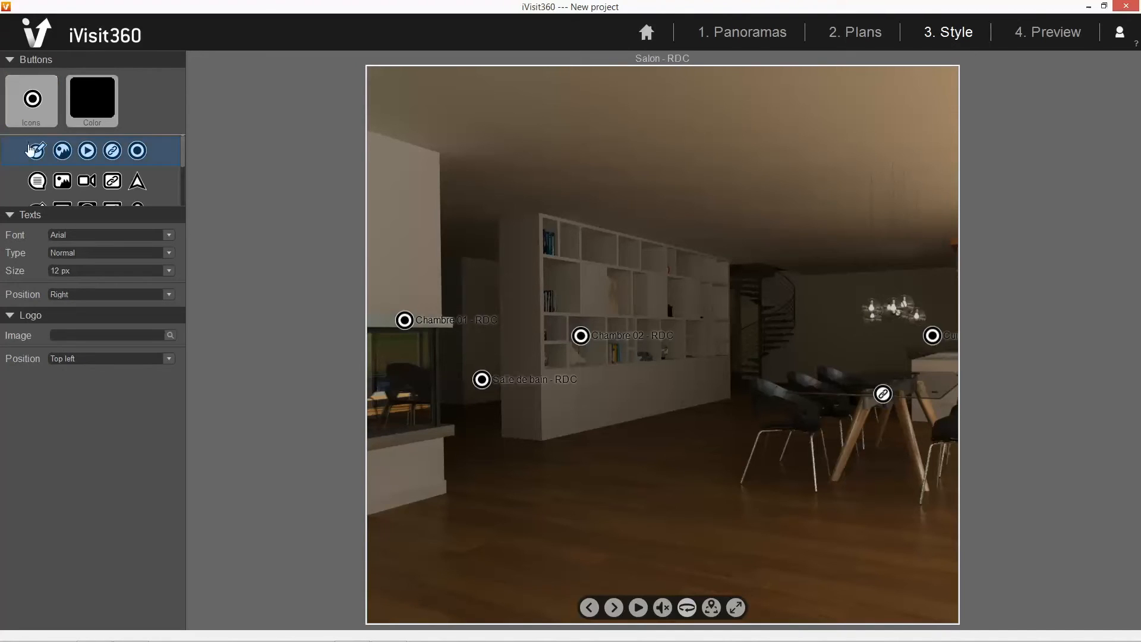
{"action": "scroll", "coordinate": [29, 163], "scroll_direction": "down", "scroll_amount": 3}
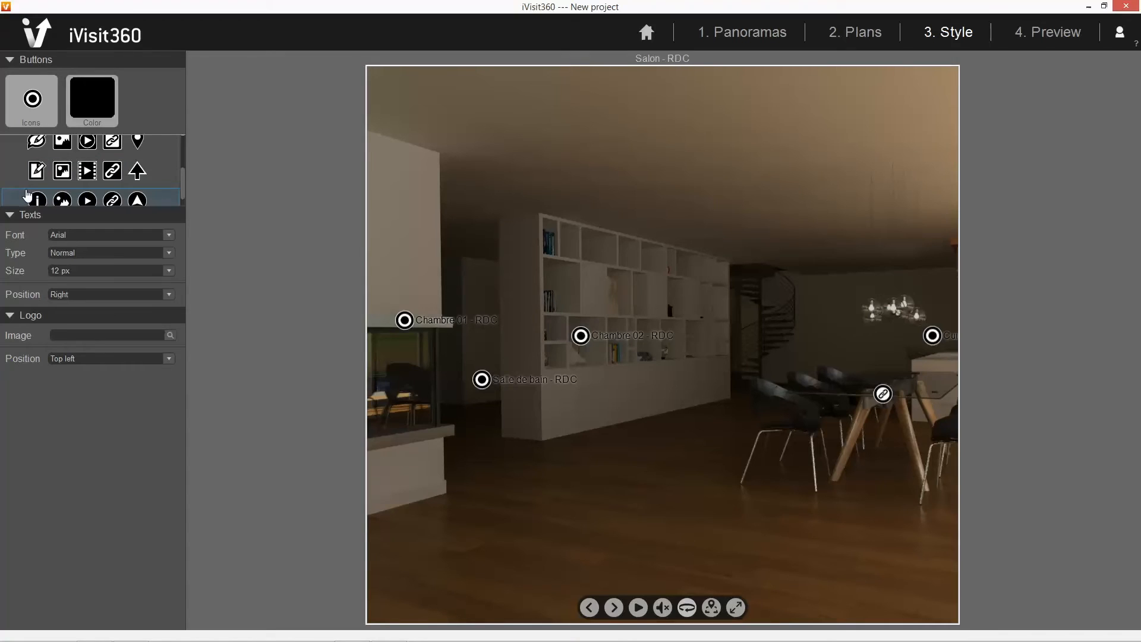
{"action": "scroll", "coordinate": [28, 195], "scroll_direction": "down", "scroll_amount": 1}
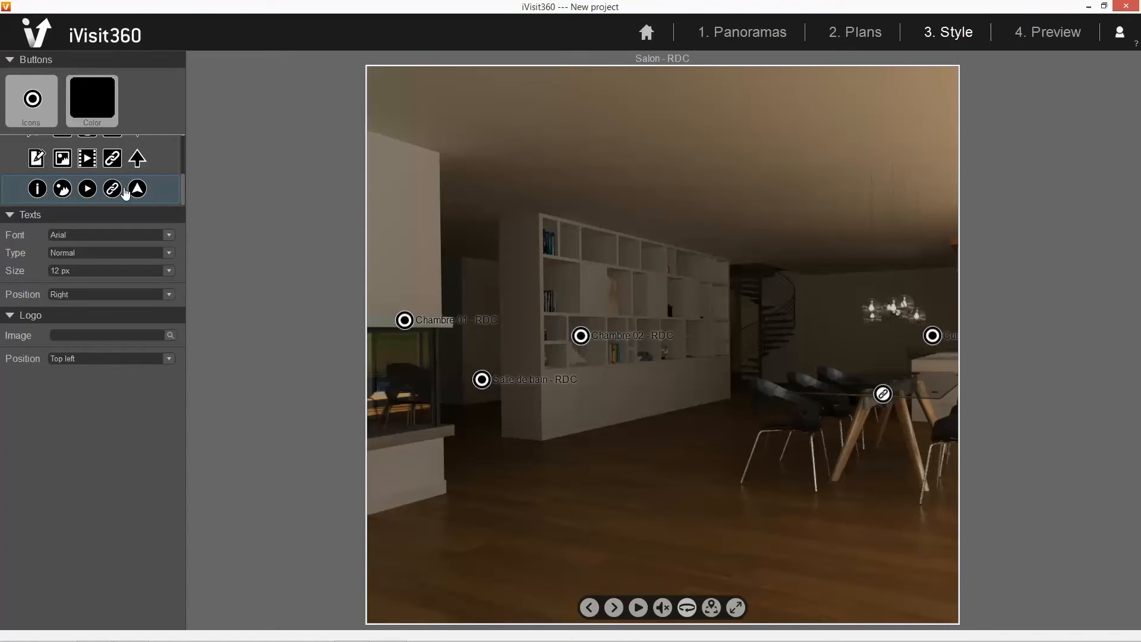
{"action": "scroll", "coordinate": [137, 194], "scroll_direction": "down", "scroll_amount": 2}
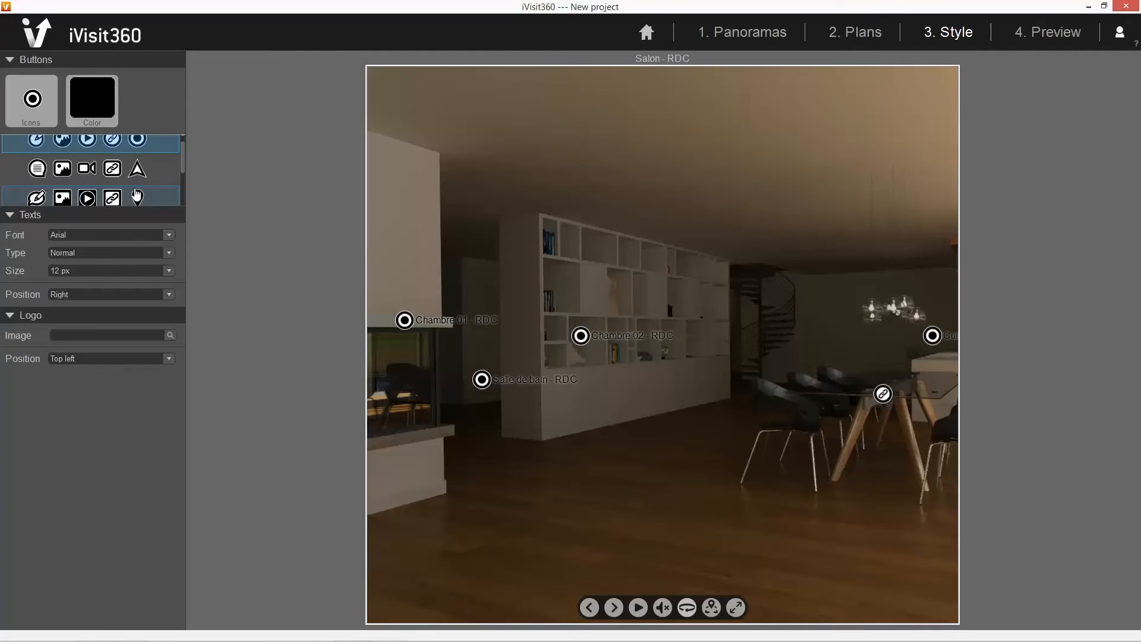
{"action": "scroll", "coordinate": [137, 194], "scroll_direction": "up", "scroll_amount": 1}
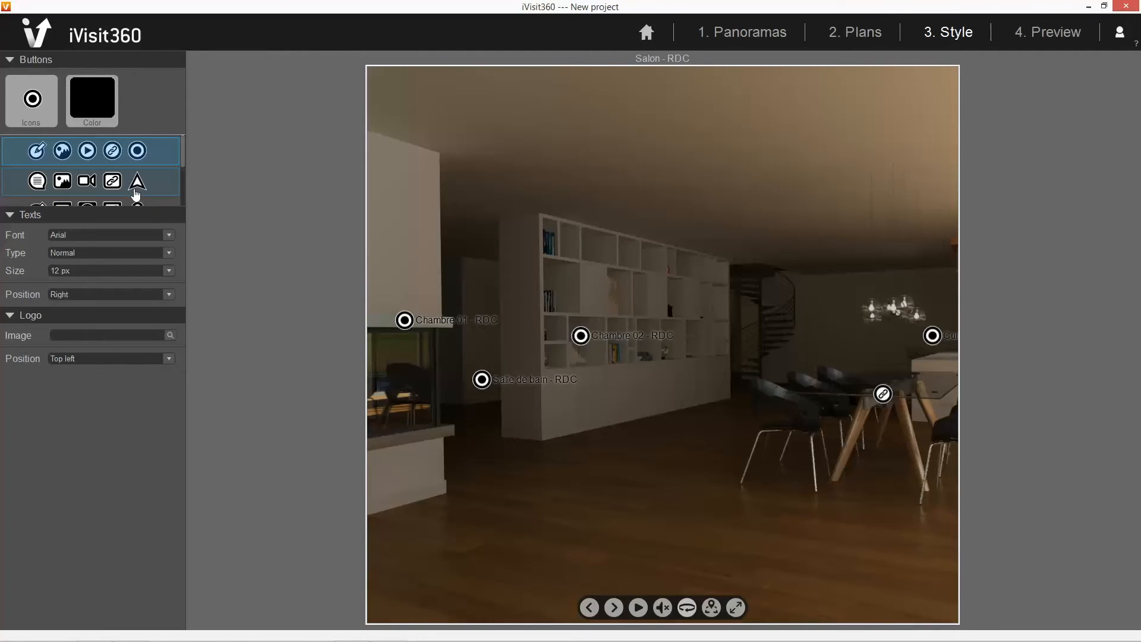
{"action": "left_click", "coordinate": [138, 185]}
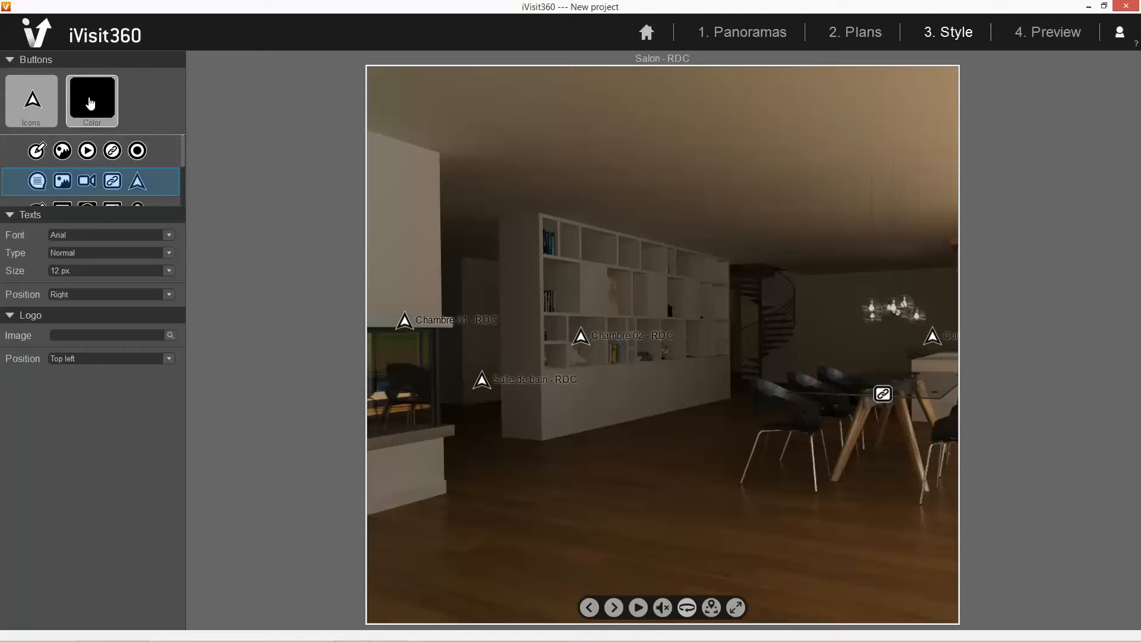
Try orange, green and pink as the button colour, and set it to red.
{"action": "left_click", "coordinate": [90, 102]}
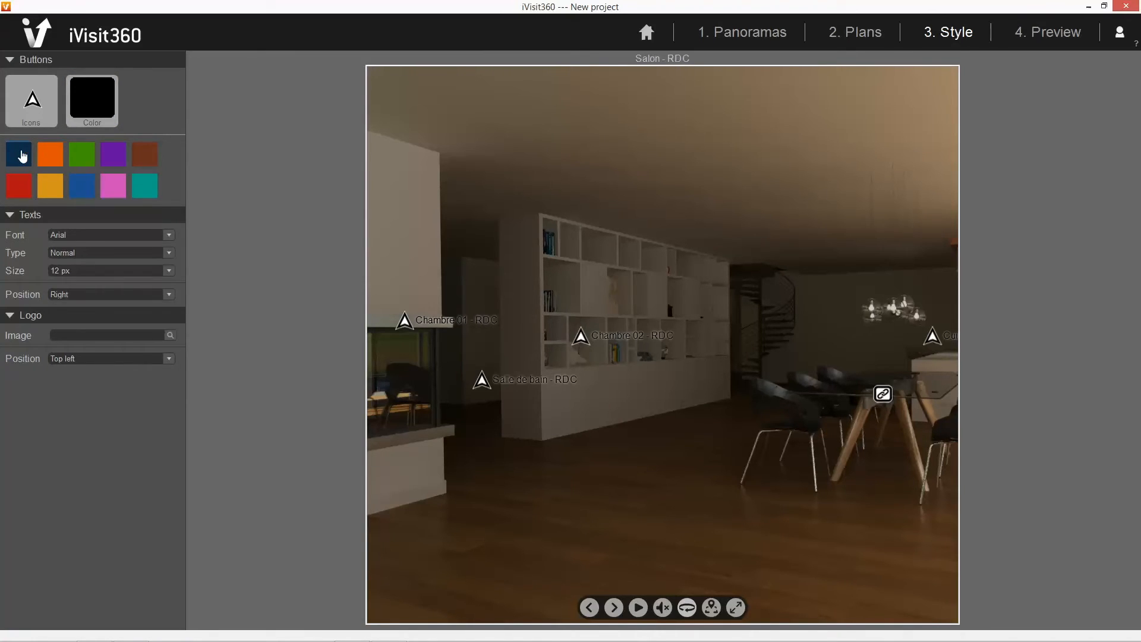
{"action": "left_click", "coordinate": [52, 157]}
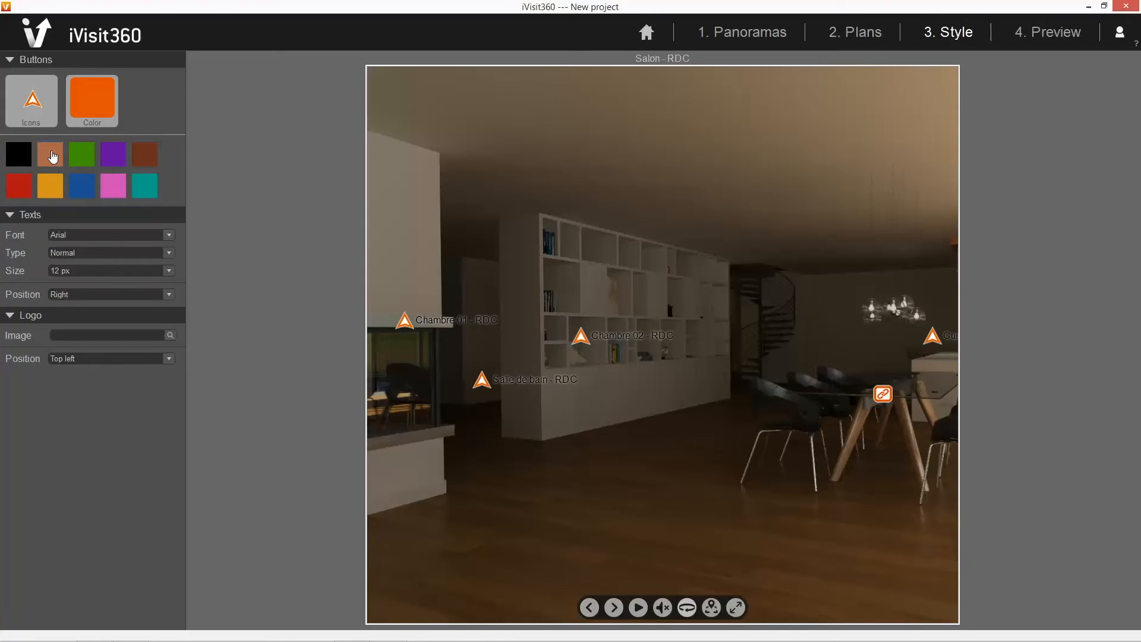
{"action": "left_click", "coordinate": [84, 157]}
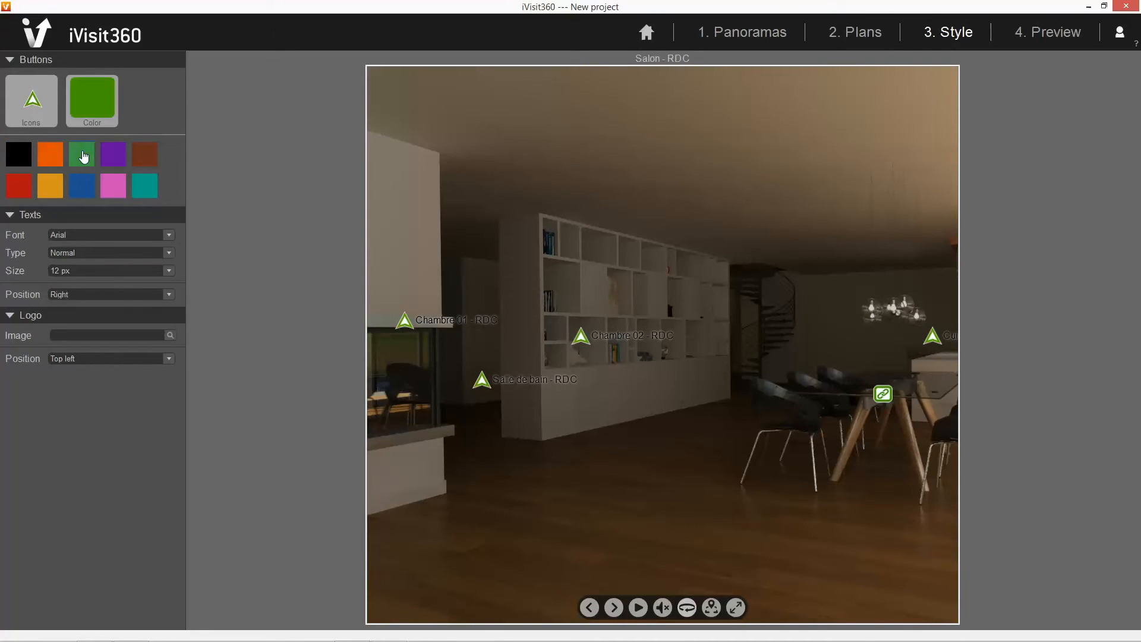
{"action": "left_click", "coordinate": [113, 186]}
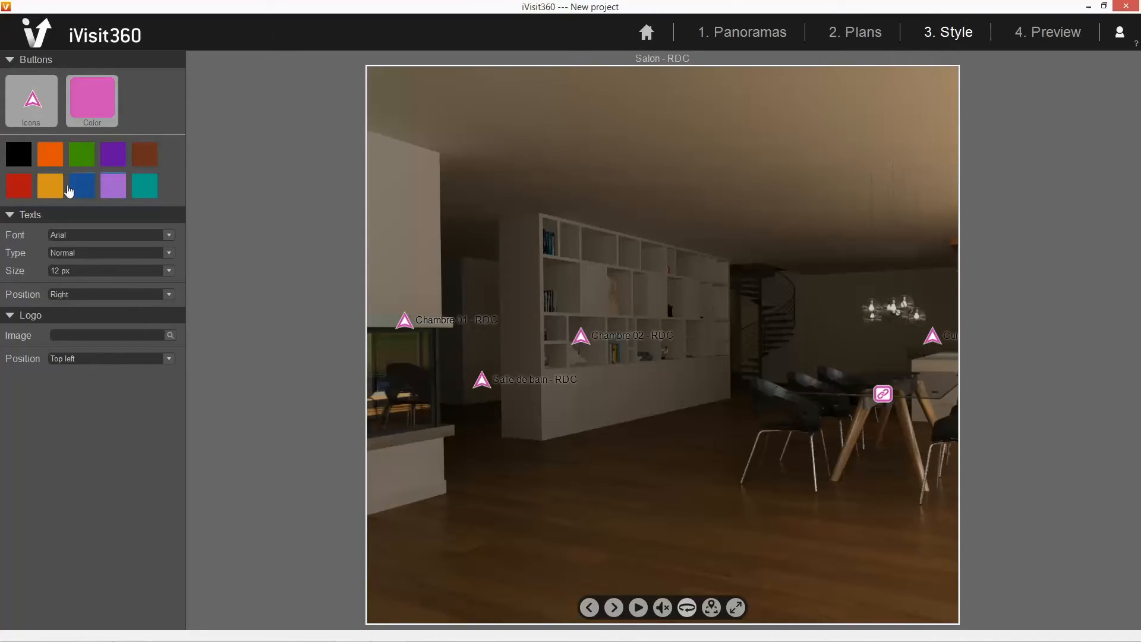
{"action": "left_click", "coordinate": [24, 188]}
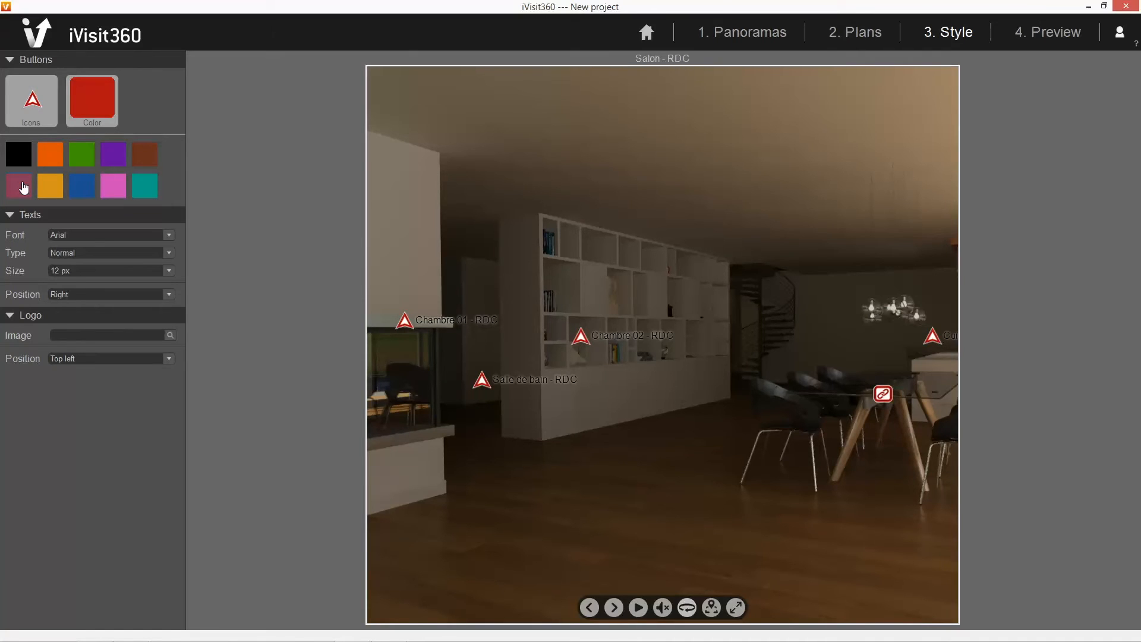
Close the colour choices and set the type of the button label text to Bold Normal.
{"action": "left_click", "coordinate": [93, 112]}
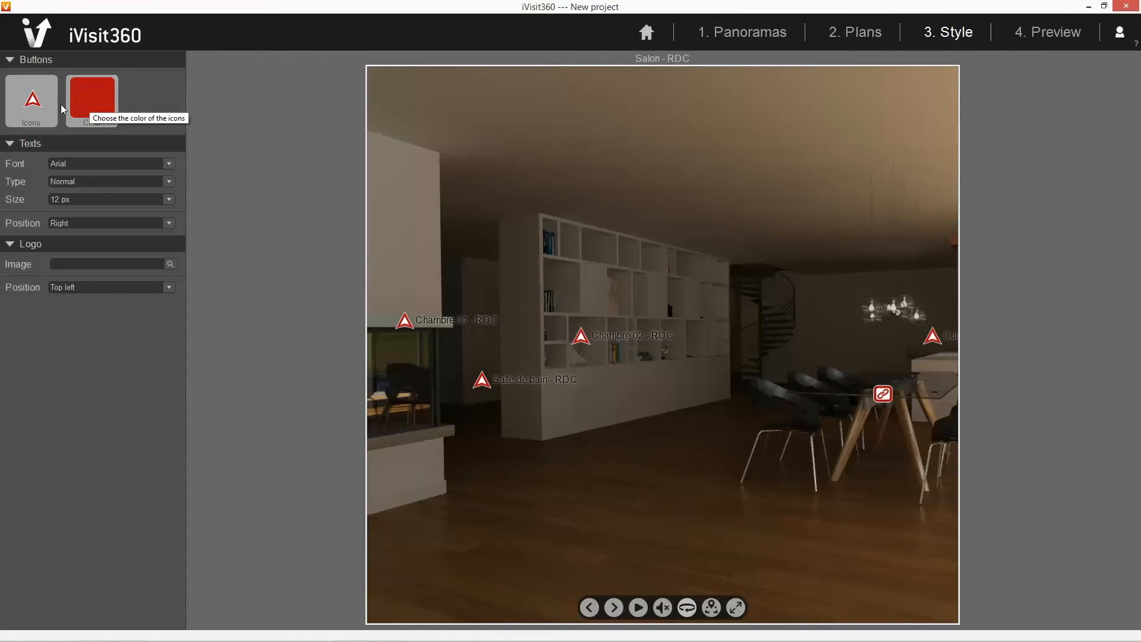
{"action": "left_click", "coordinate": [113, 182]}
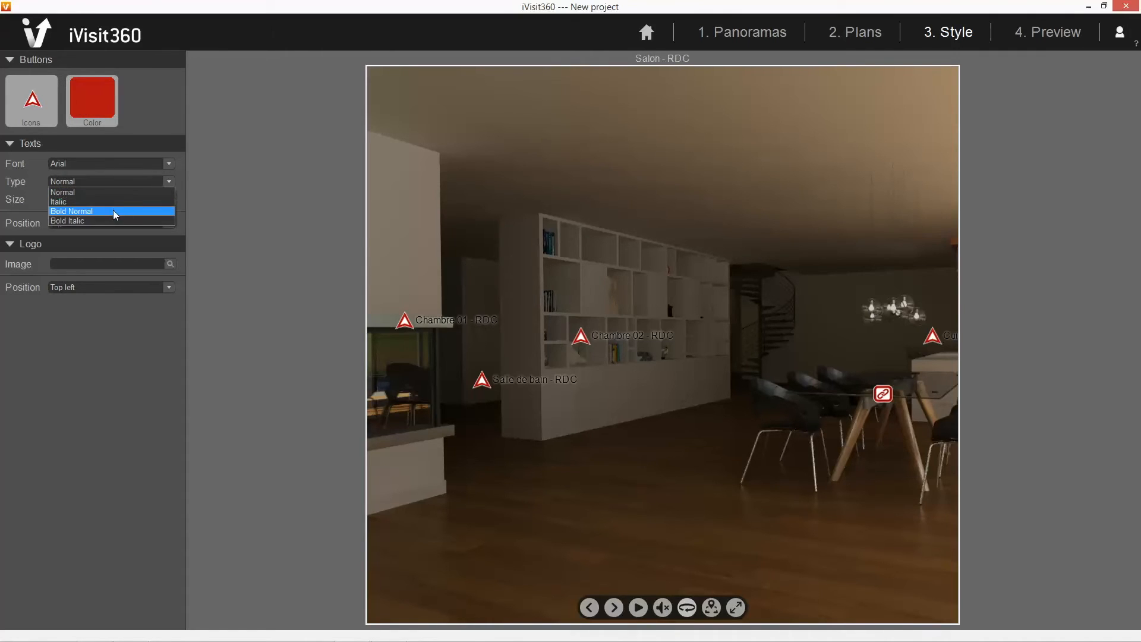
{"action": "left_click", "coordinate": [113, 211]}
{"action": "left_click", "coordinate": [122, 165]}
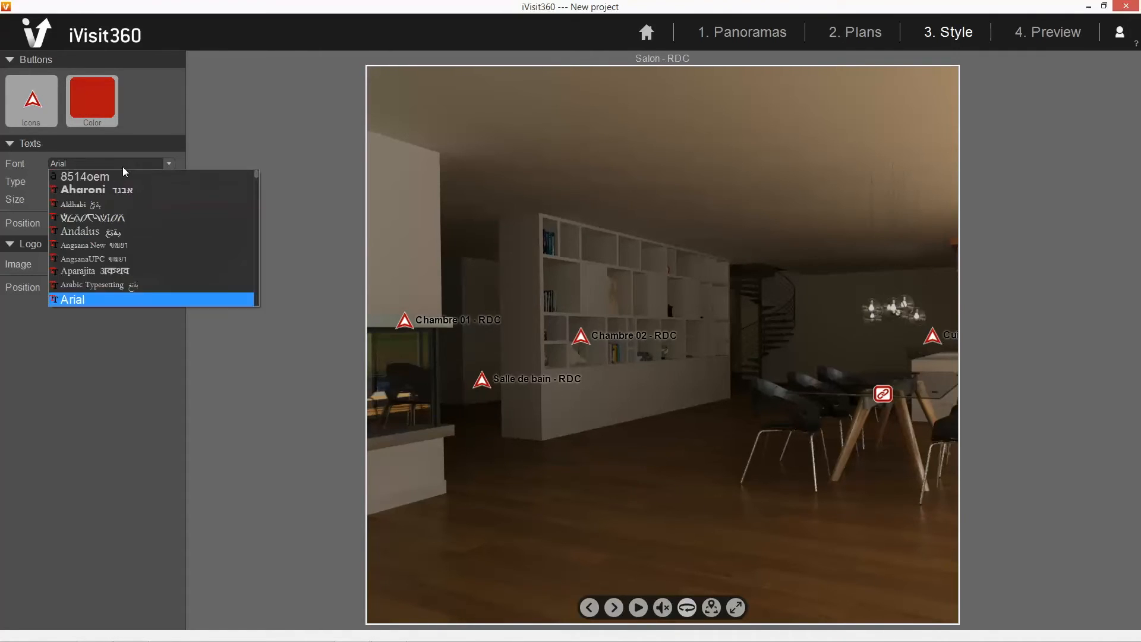
{"action": "scroll", "coordinate": [120, 217], "scroll_direction": "down", "scroll_amount": 10}
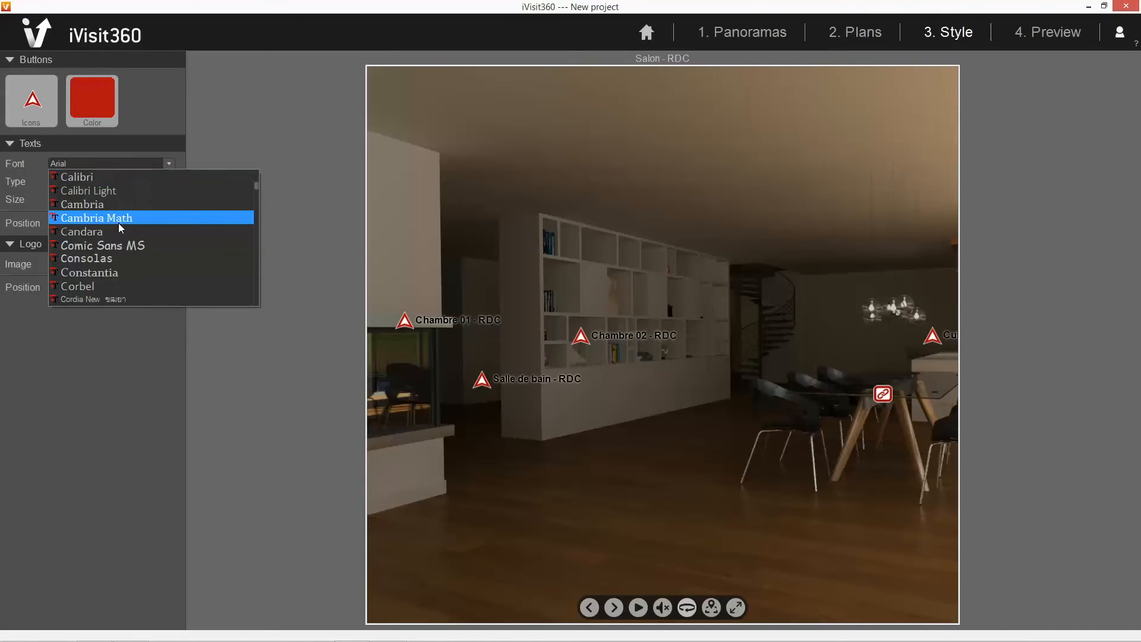
{"action": "scroll", "coordinate": [116, 228], "scroll_direction": "down", "scroll_amount": 1}
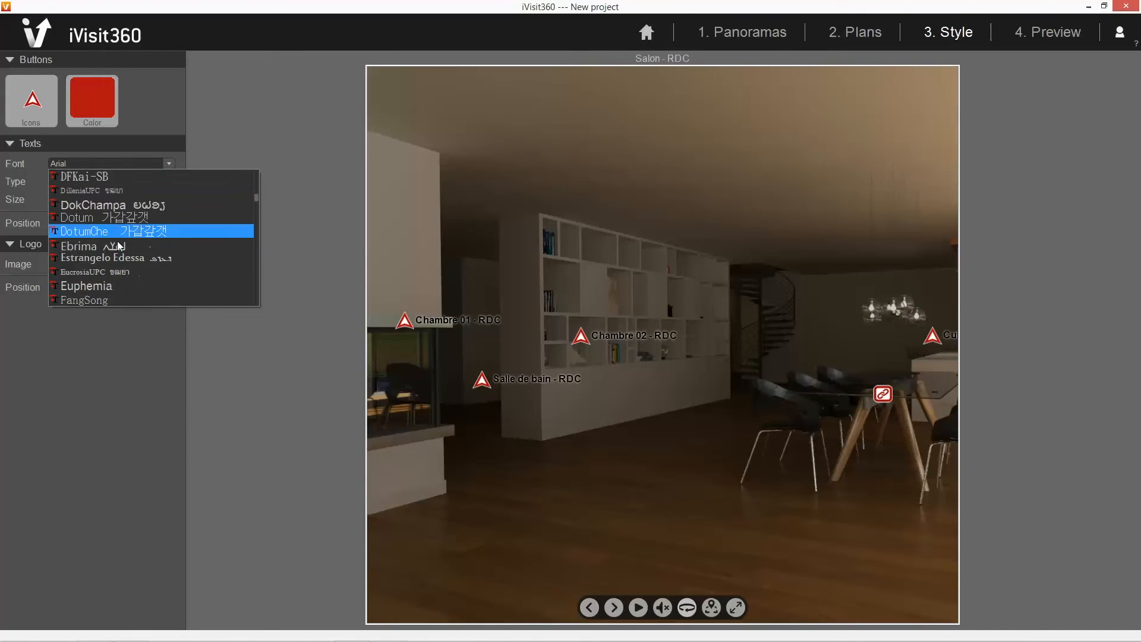
{"action": "left_click", "coordinate": [116, 337]}
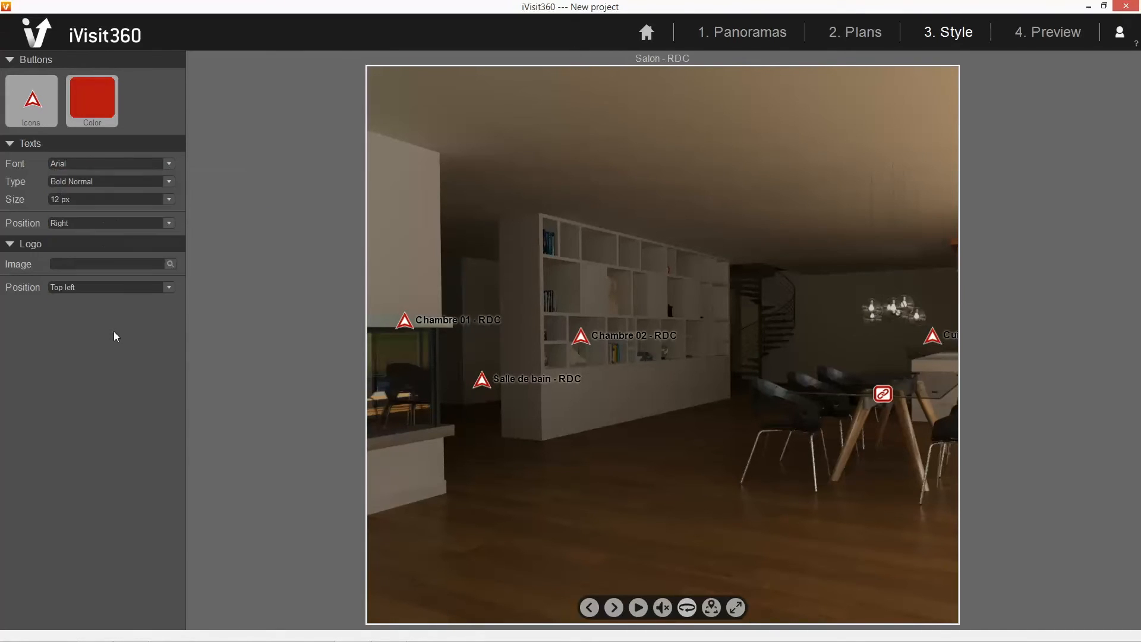
Try the Left position for the button labels, and set it to Bottom.
{"action": "left_click", "coordinate": [99, 226]}
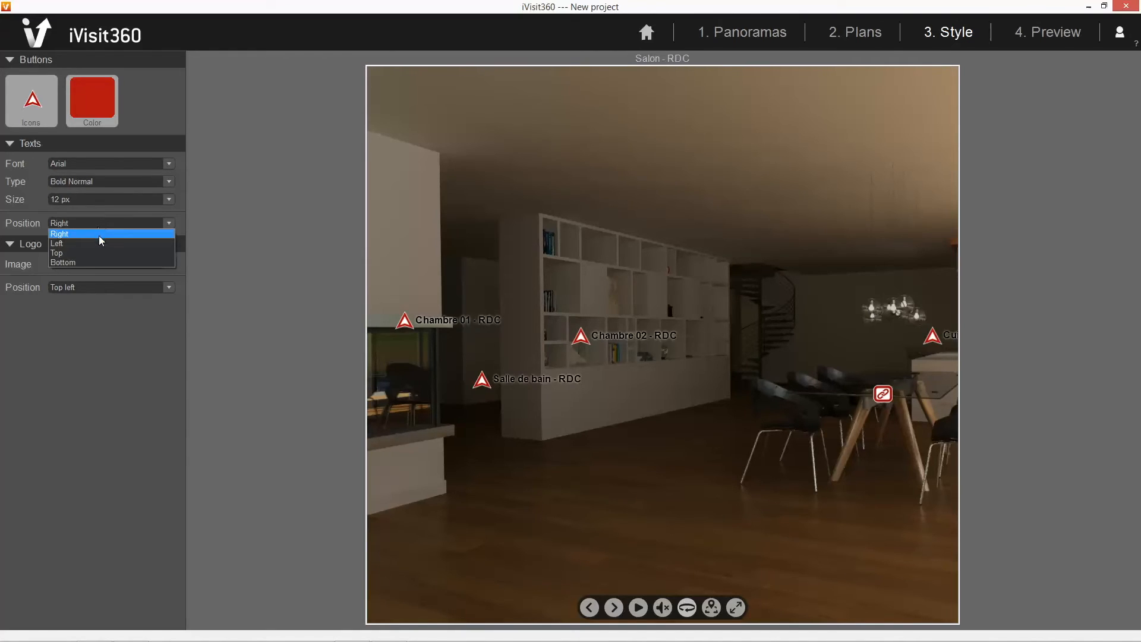
{"action": "left_click", "coordinate": [99, 243]}
{"action": "left_click", "coordinate": [101, 225]}
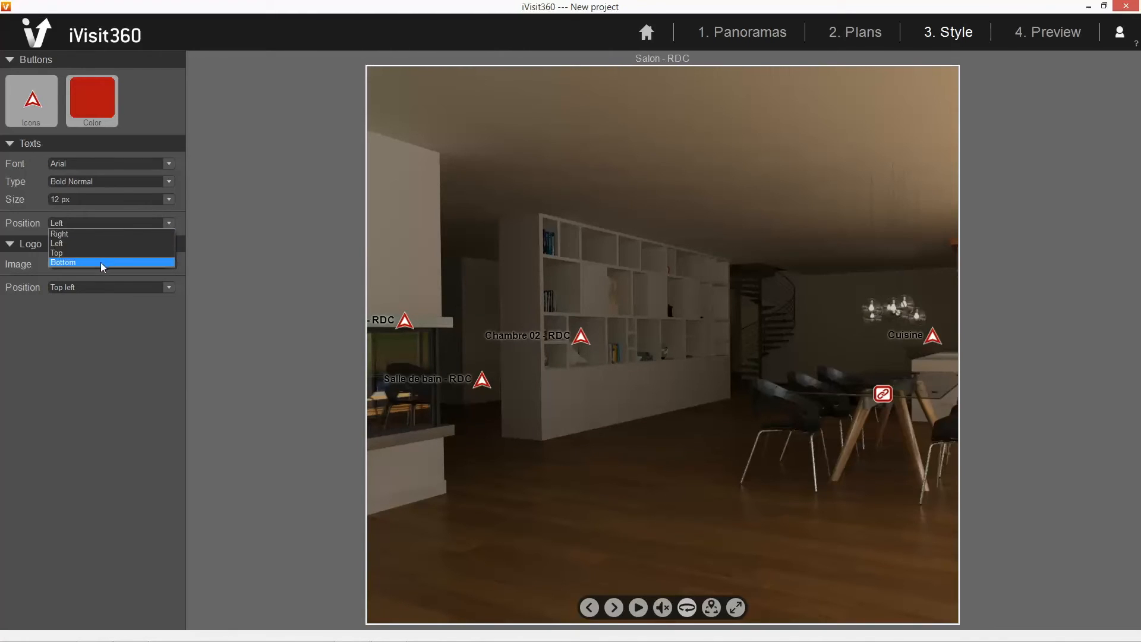
{"action": "left_click", "coordinate": [102, 263]}
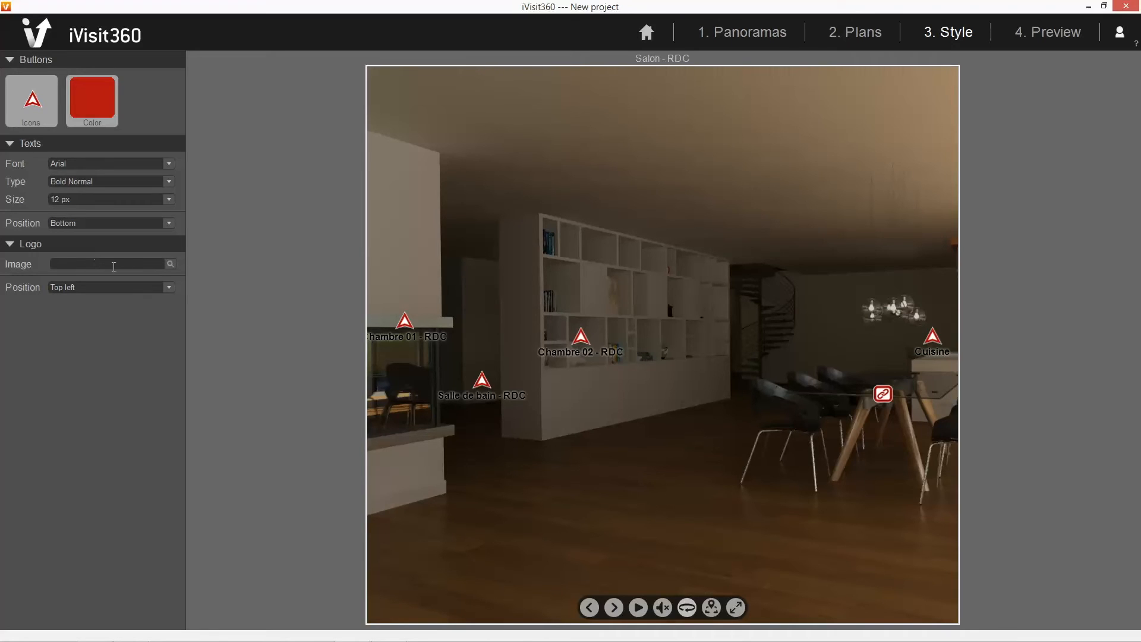
Add logo_ivisit_demo.png from the fichiers folder as the tour's logo and set its position to Top right.
{"action": "left_click", "coordinate": [170, 265]}
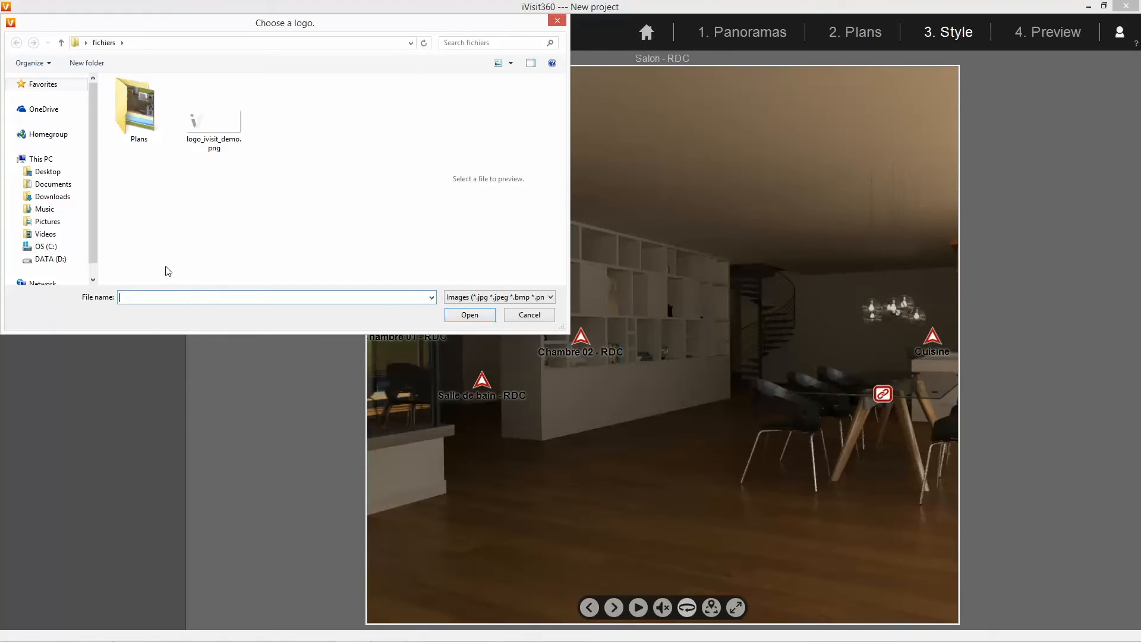
{"action": "left_click_drag", "start_coordinate": [200, 30], "coordinate": [229, 96]}
{"action": "left_click", "coordinate": [238, 190]}
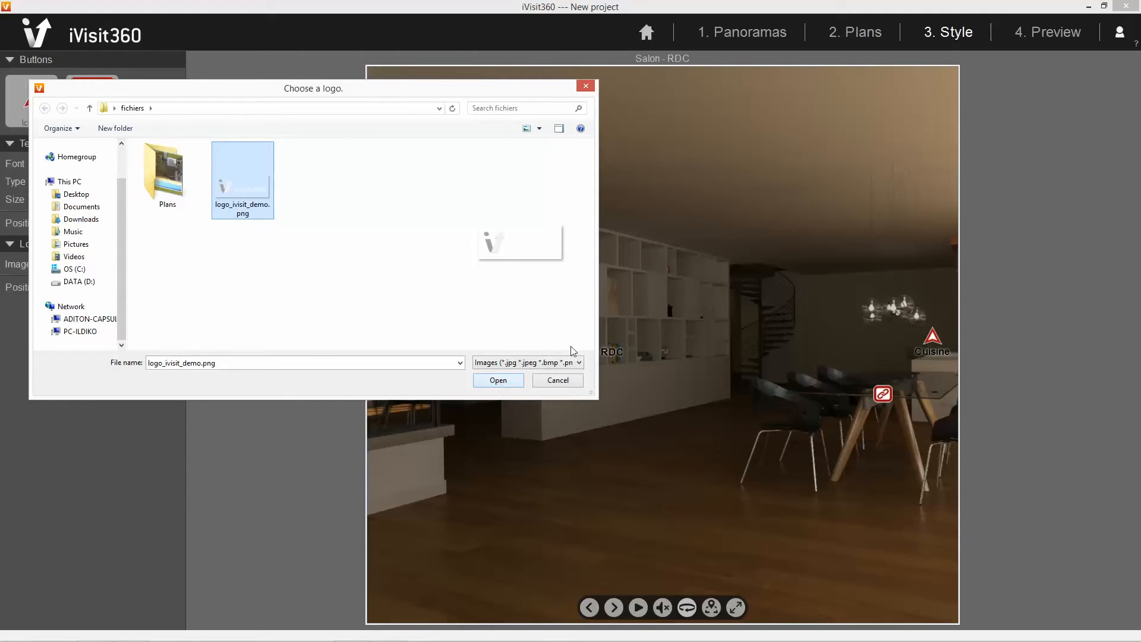
{"action": "left_click", "coordinate": [509, 384]}
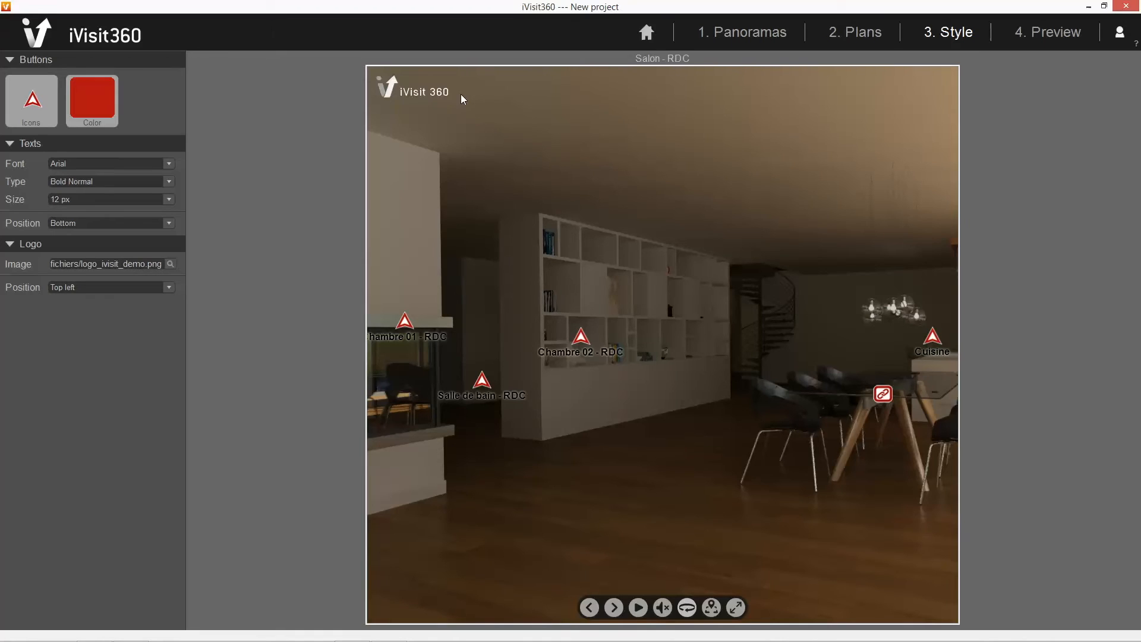
{"action": "left_click", "coordinate": [170, 290]}
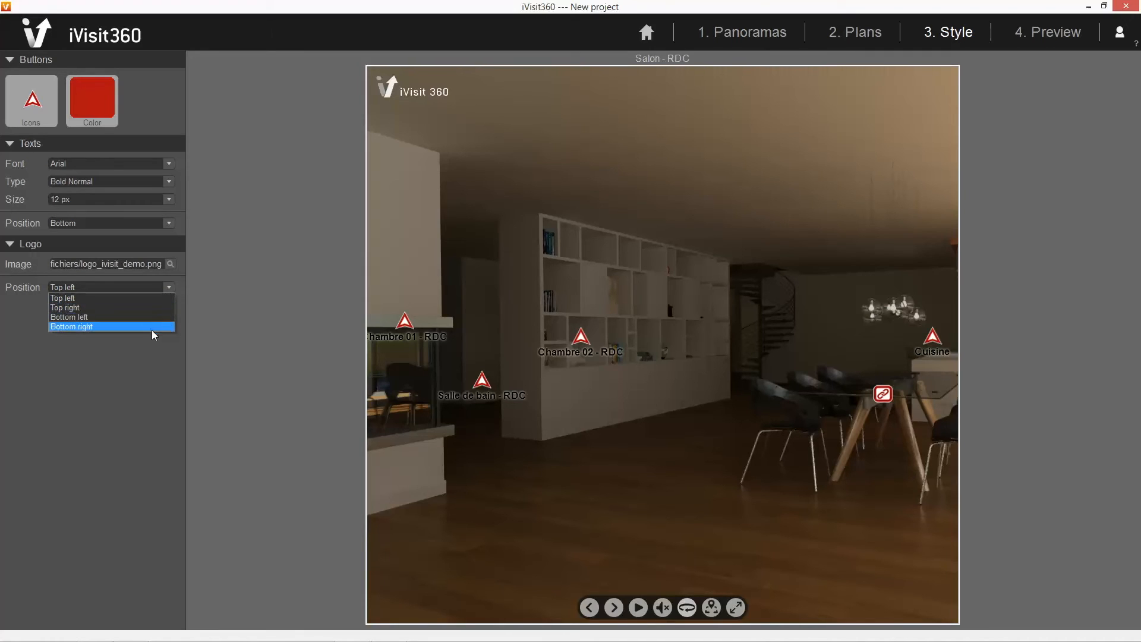
{"action": "left_click", "coordinate": [152, 308]}
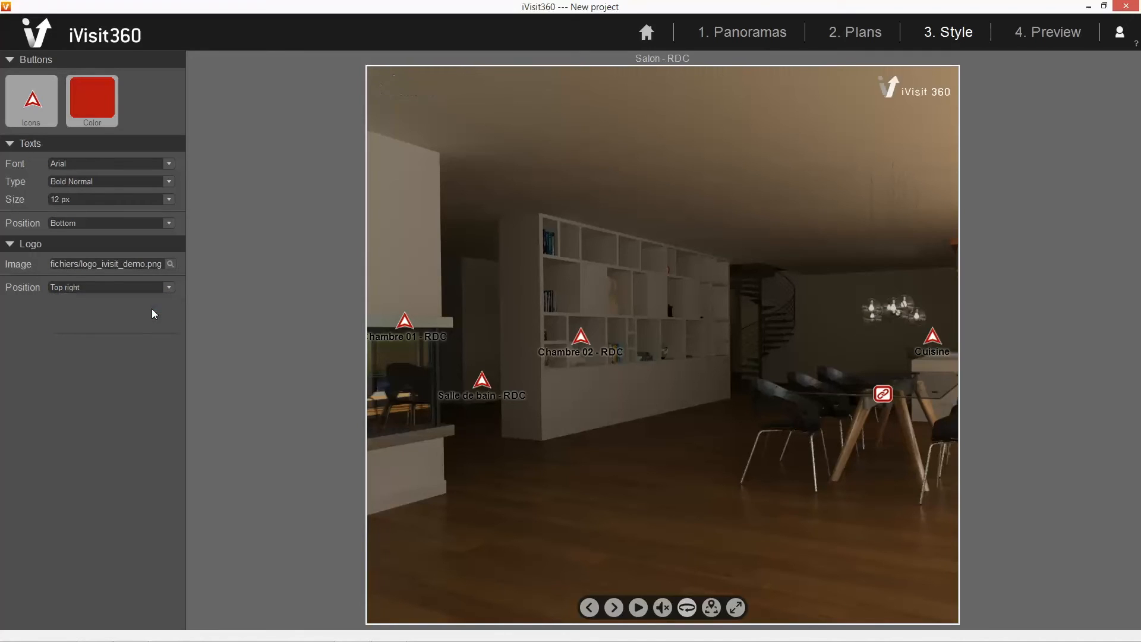
Go to the tour's preview stage and set the project name to home_pano.
{"action": "left_click", "coordinate": [1048, 33]}
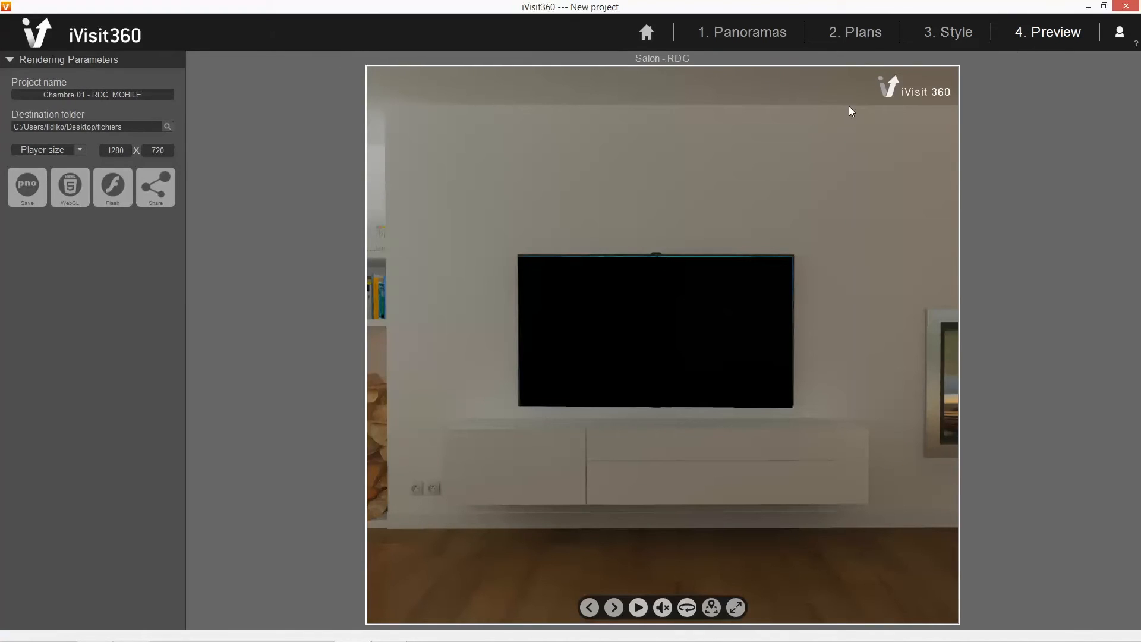
{"action": "left_click_drag", "start_coordinate": [838, 389], "coordinate": [955, 373]}
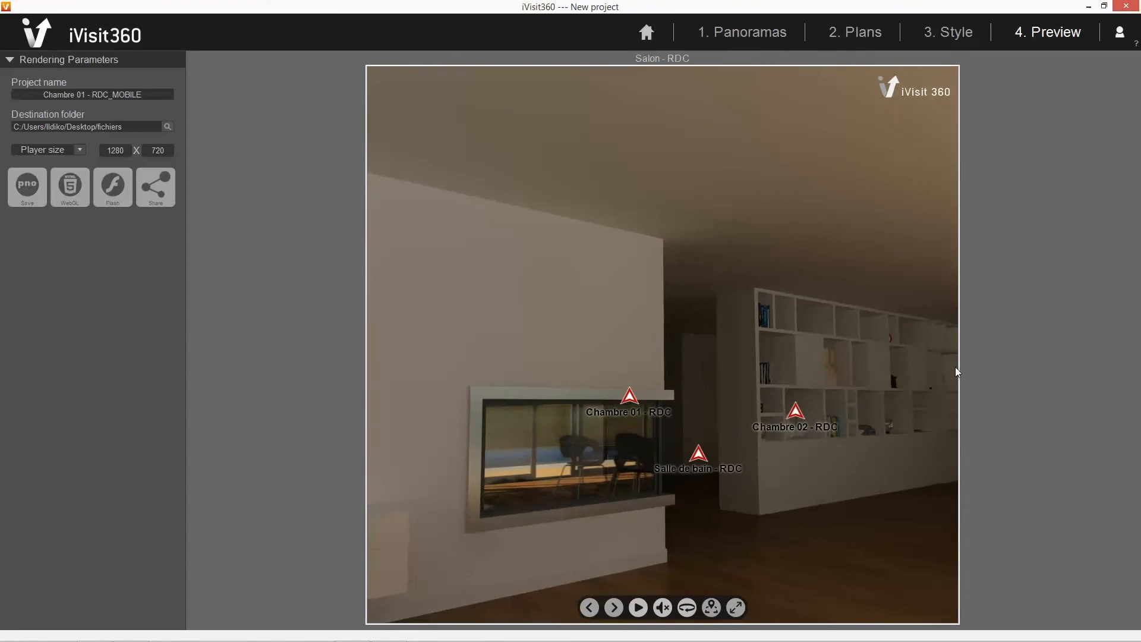
{"action": "triple_click", "coordinate": [135, 95]}
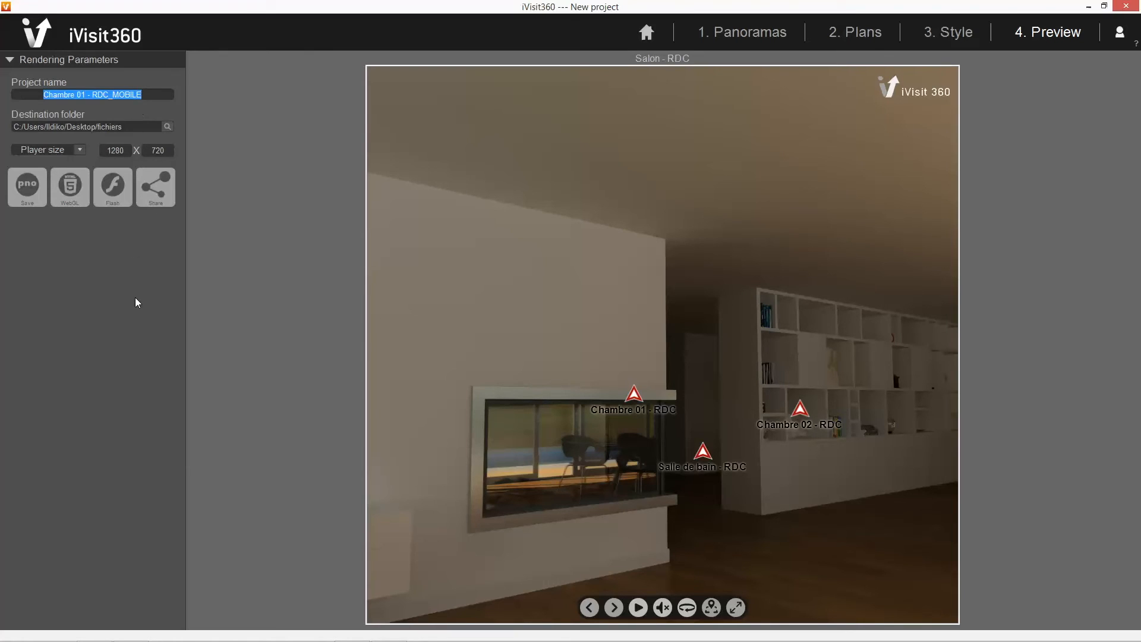
{"action": "type", "text": "home_pano"}
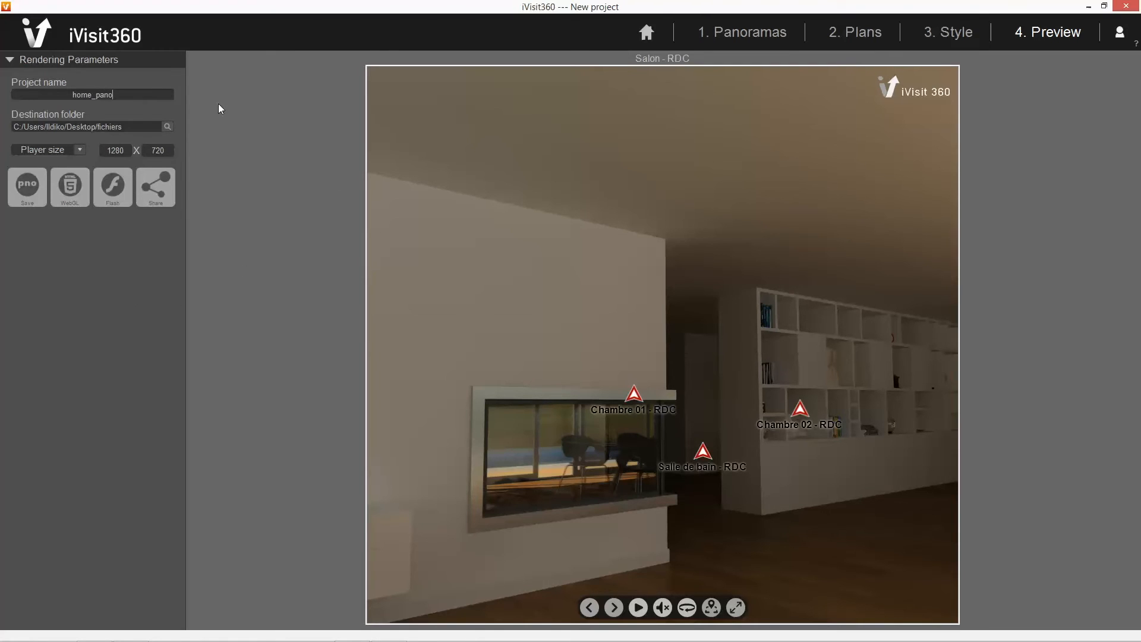
Set the project's destination folder to the Desktop and choose a player size of 1280 x 720.
{"action": "left_click", "coordinate": [168, 127]}
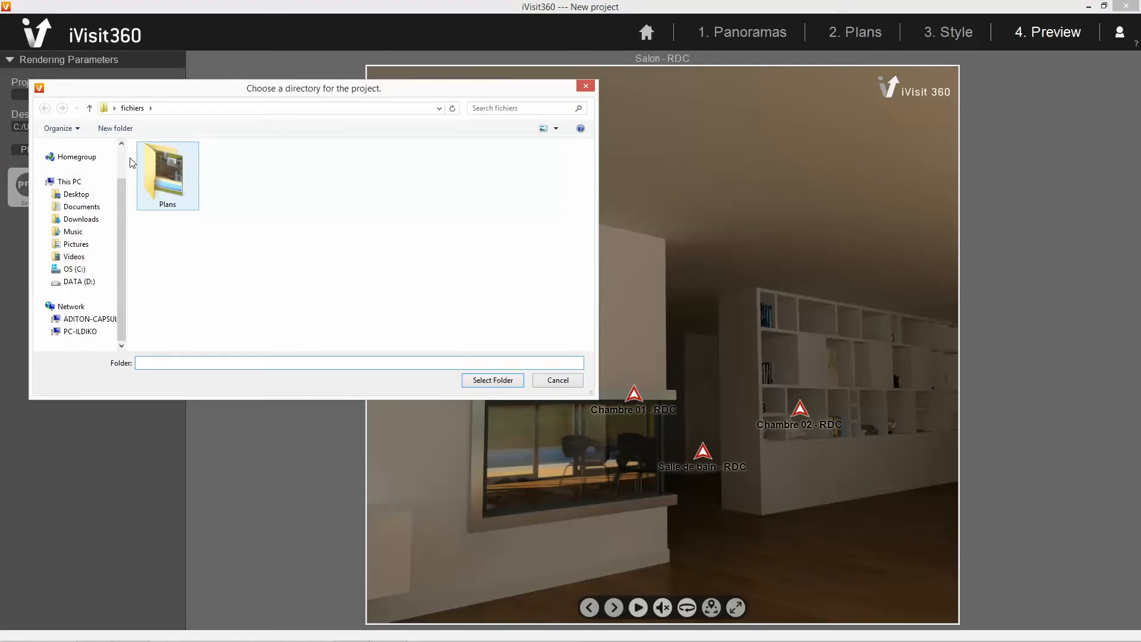
{"action": "left_click", "coordinate": [95, 195]}
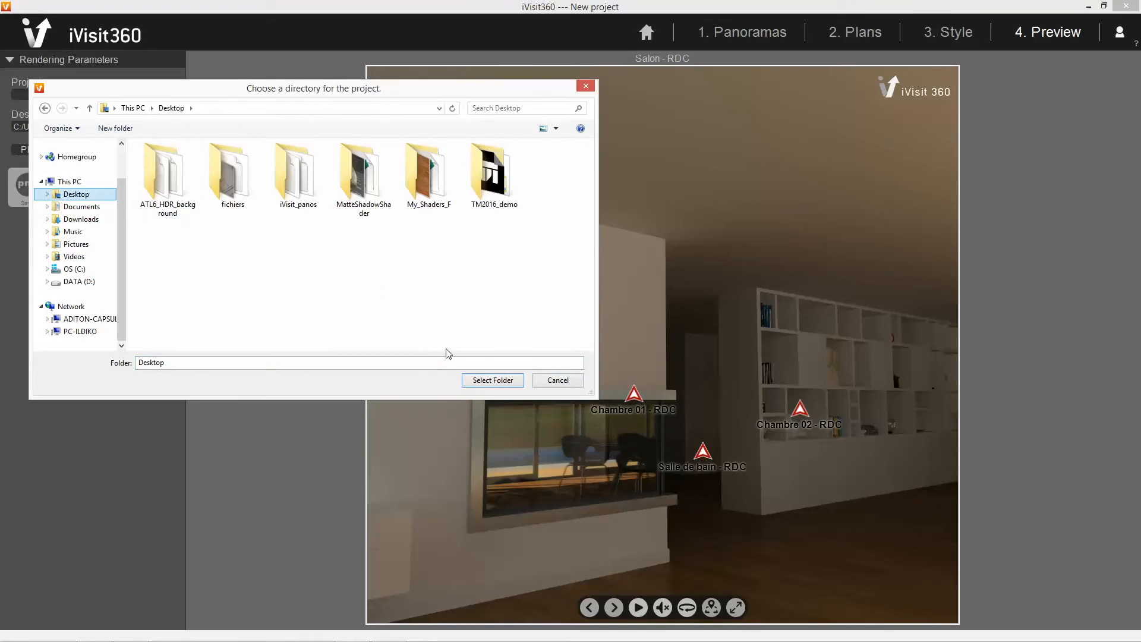
{"action": "left_click", "coordinate": [487, 381]}
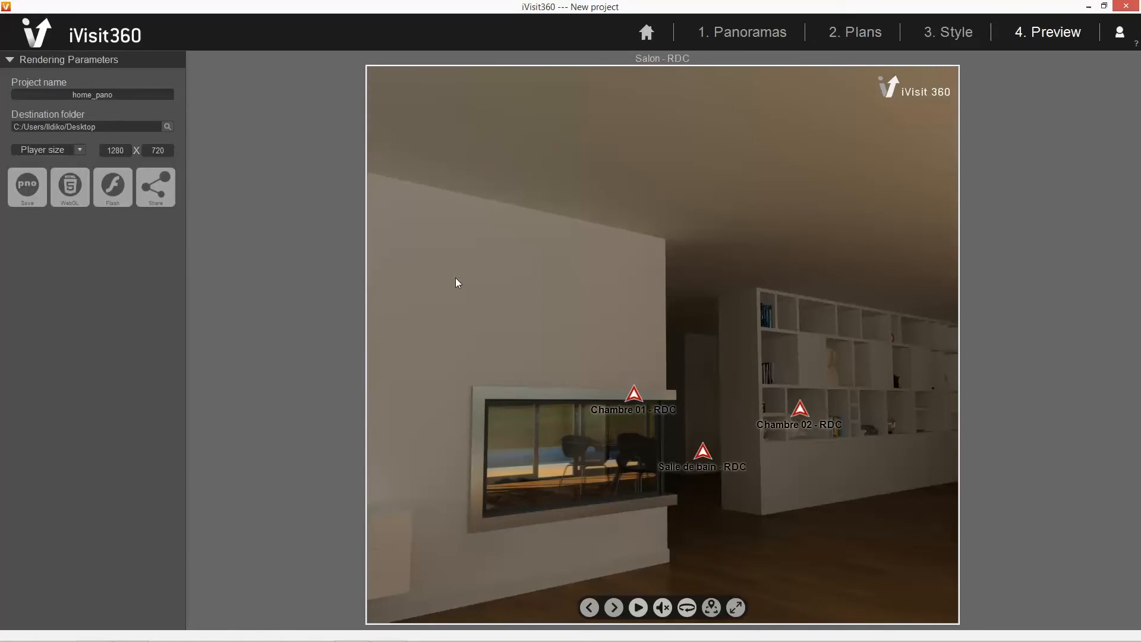
{"action": "left_click", "coordinate": [80, 151]}
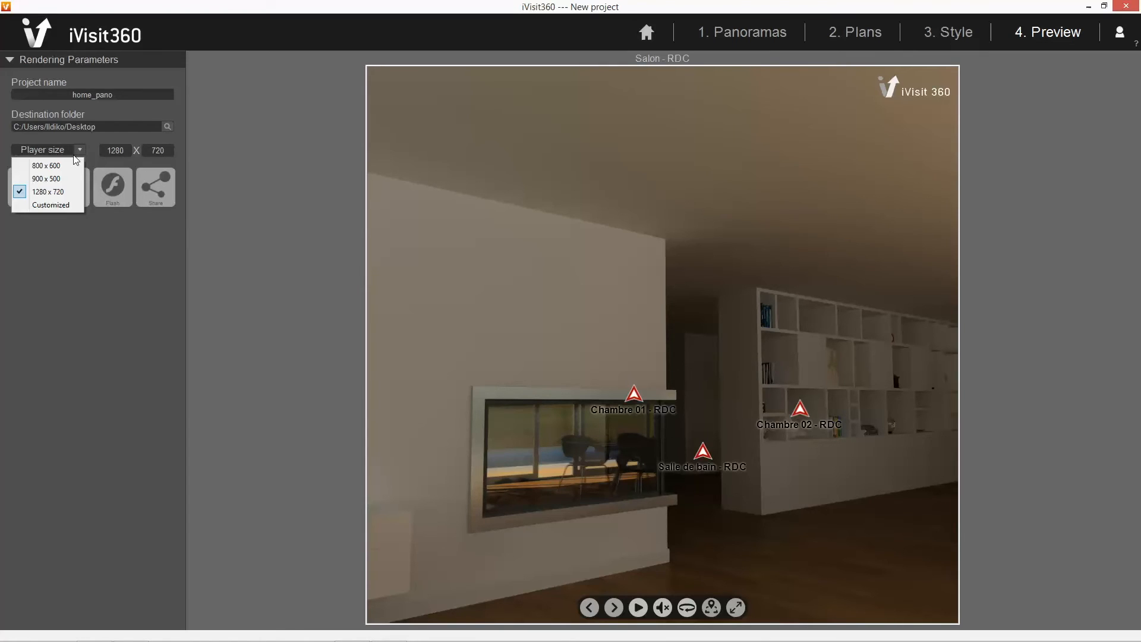
{"action": "left_click", "coordinate": [64, 194]}
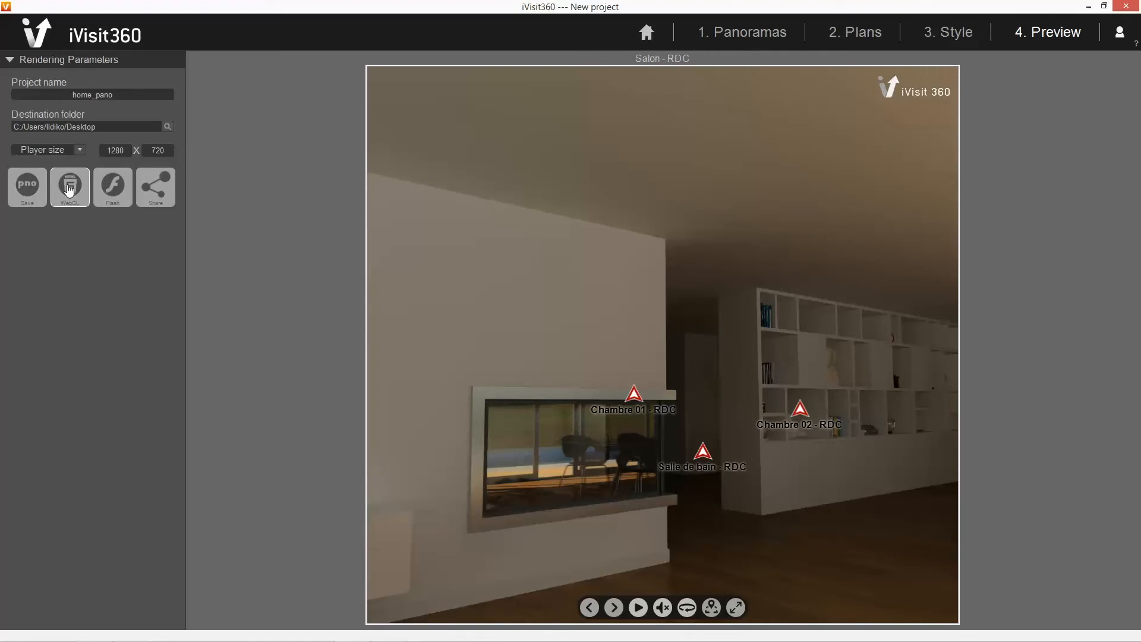
Save the tour as a pno project and generate its WebGL version.
{"action": "left_click", "coordinate": [27, 188]}
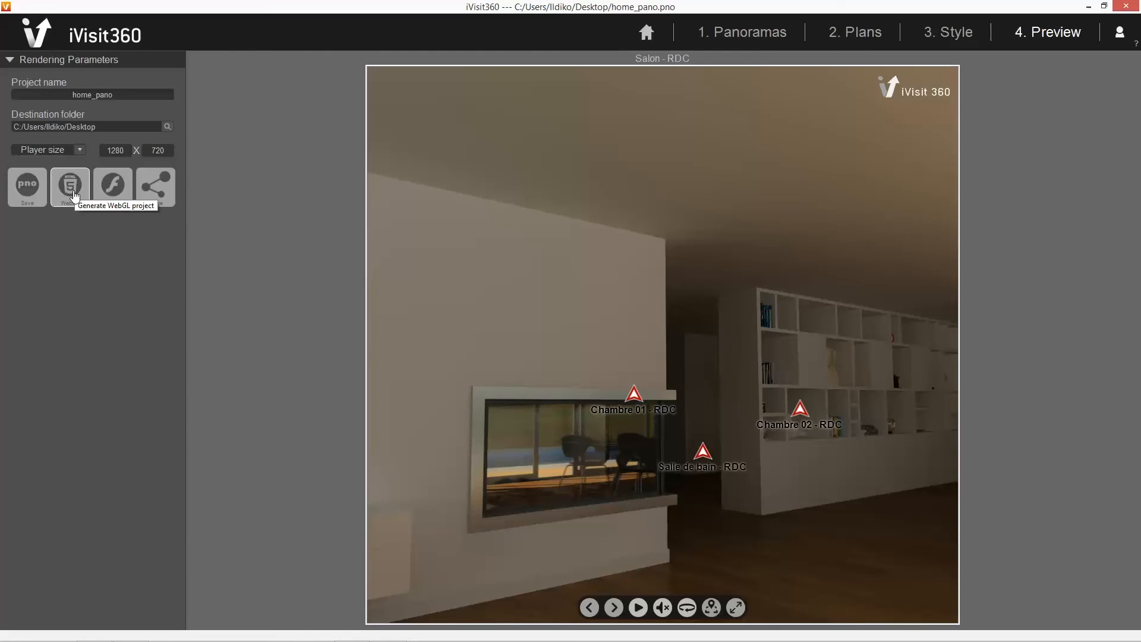
{"action": "left_click", "coordinate": [73, 192]}
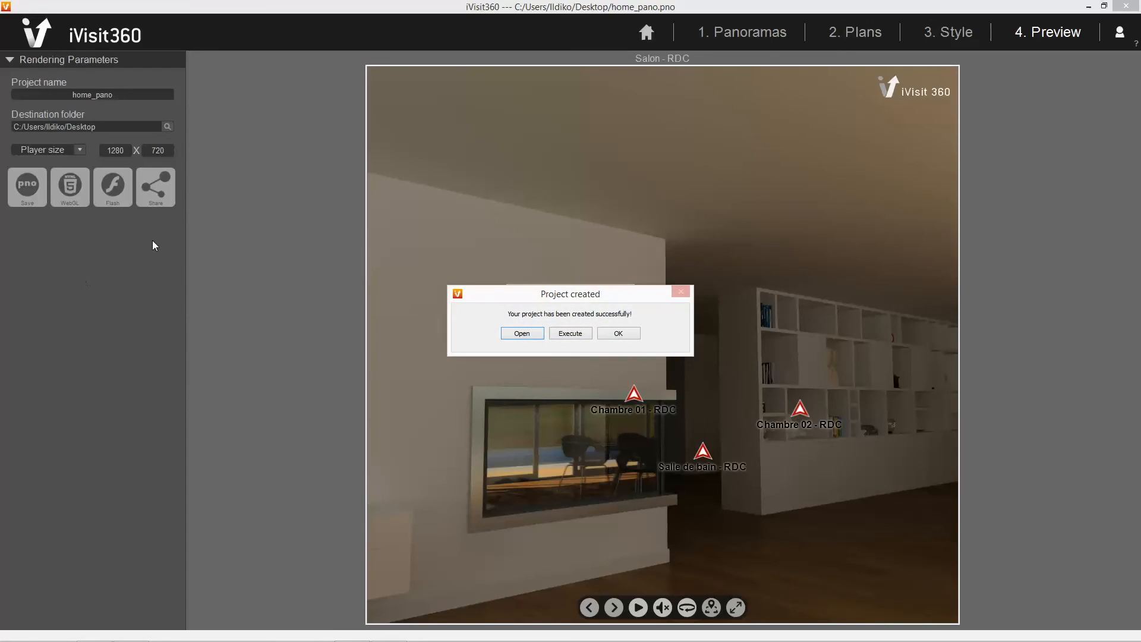
{"action": "left_click", "coordinate": [631, 335]}
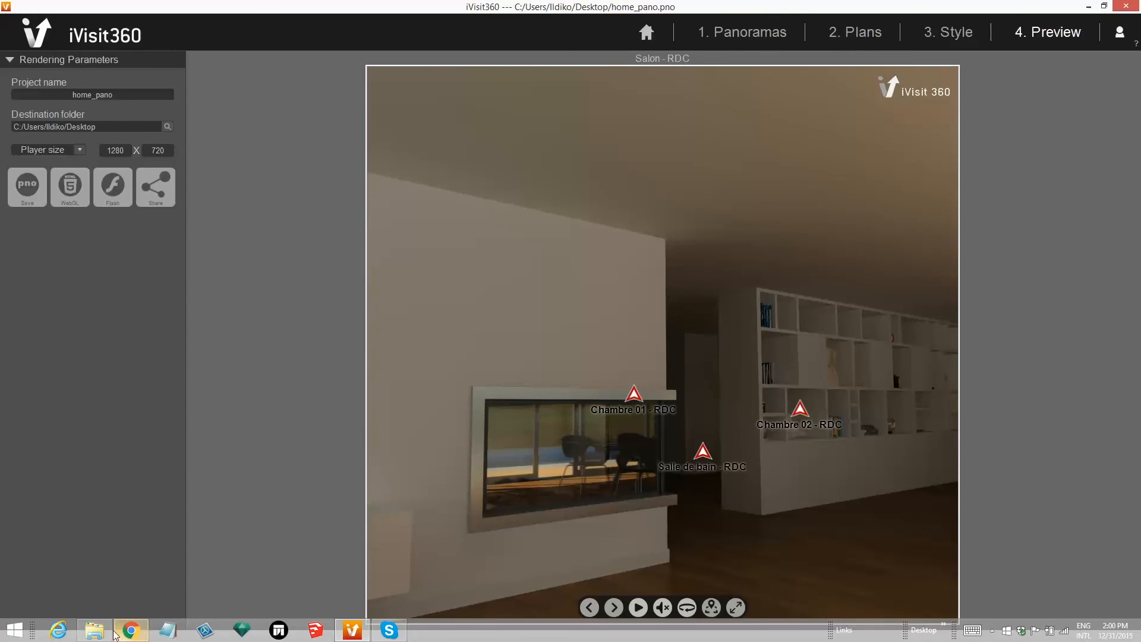
Switch to File Explorer and open the home_pano_WebGL folder on the Desktop.
{"action": "left_click", "coordinate": [95, 630]}
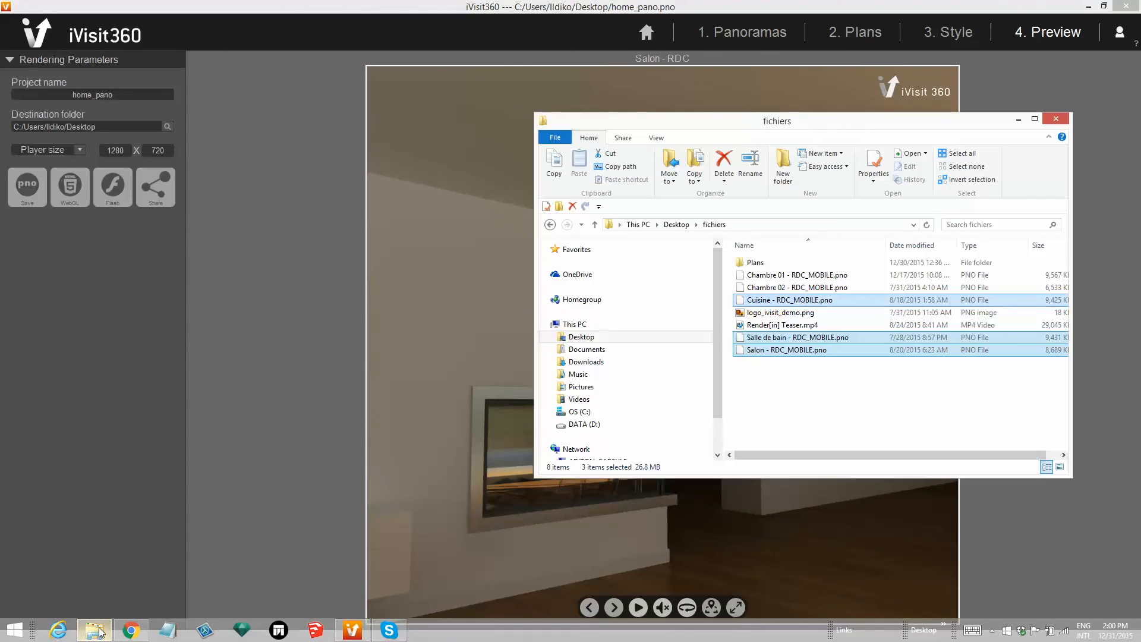
{"action": "left_click", "coordinate": [620, 340]}
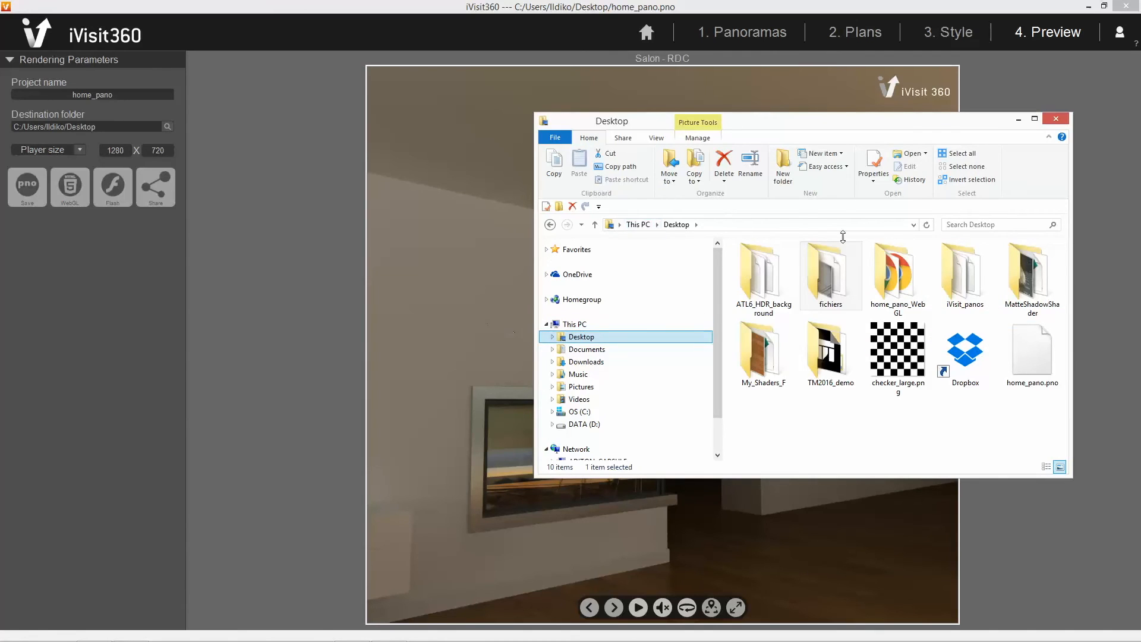
{"action": "left_click", "coordinate": [887, 268]}
{"action": "double_click", "coordinate": [887, 268]}
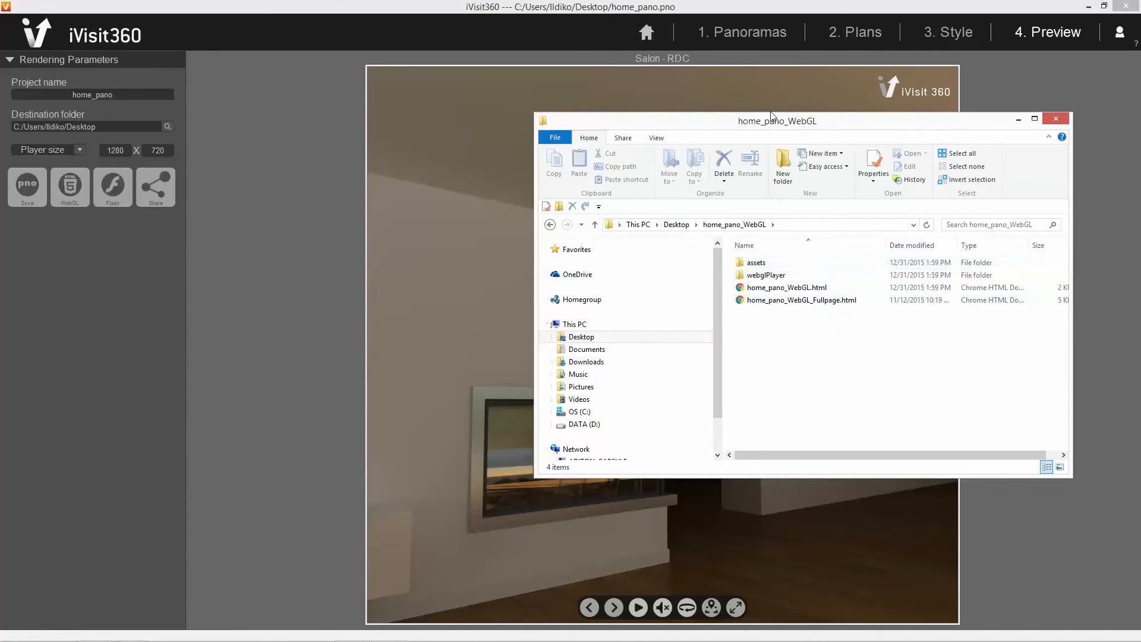
{"action": "left_click_drag", "start_coordinate": [723, 127], "coordinate": [433, 149]}
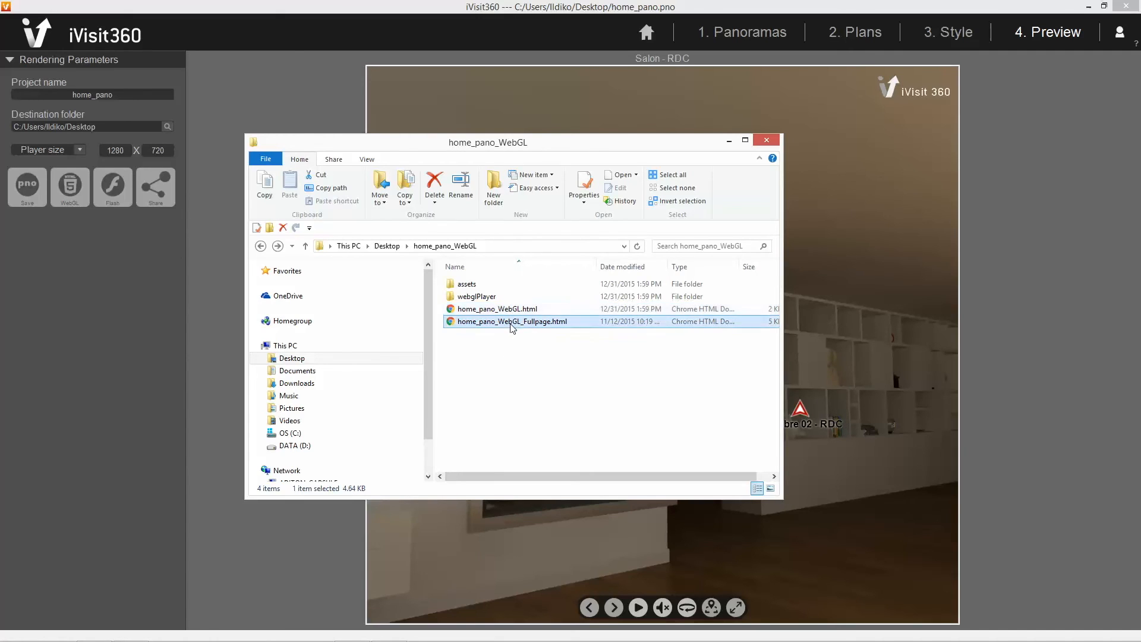
Examine the contents of the assets and webglPlayer folders inside home_pano_WebGL, returning to the parent folder after each.
{"action": "left_click", "coordinate": [467, 284]}
{"action": "left_click", "coordinate": [476, 284]}
{"action": "double_click", "coordinate": [453, 287]}
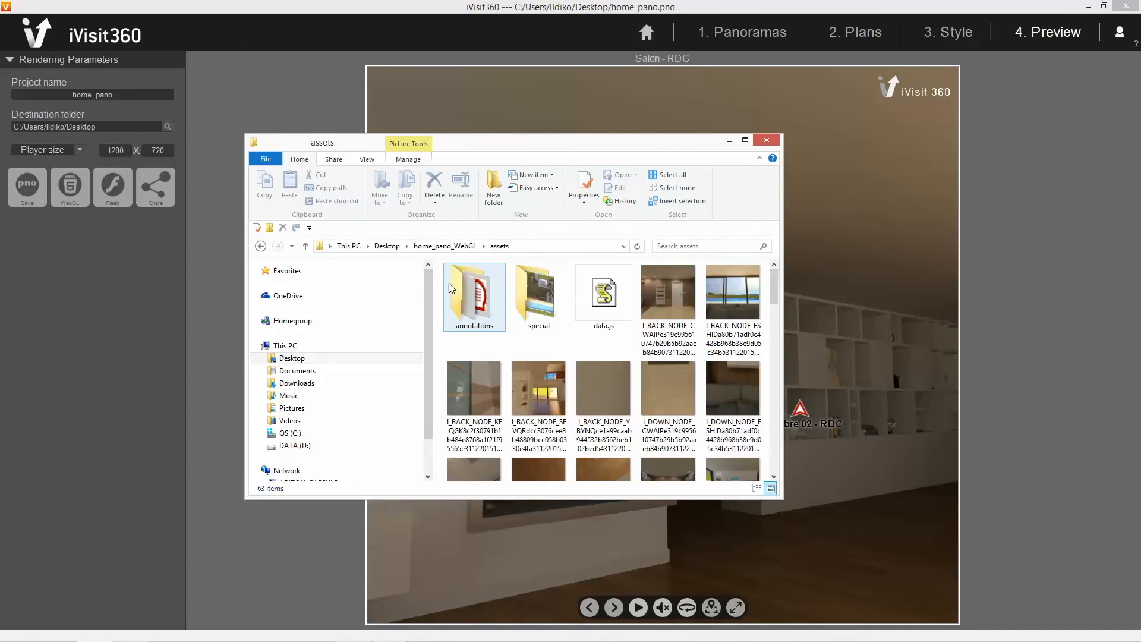
{"action": "scroll", "coordinate": [507, 336], "scroll_direction": "down", "scroll_amount": 3}
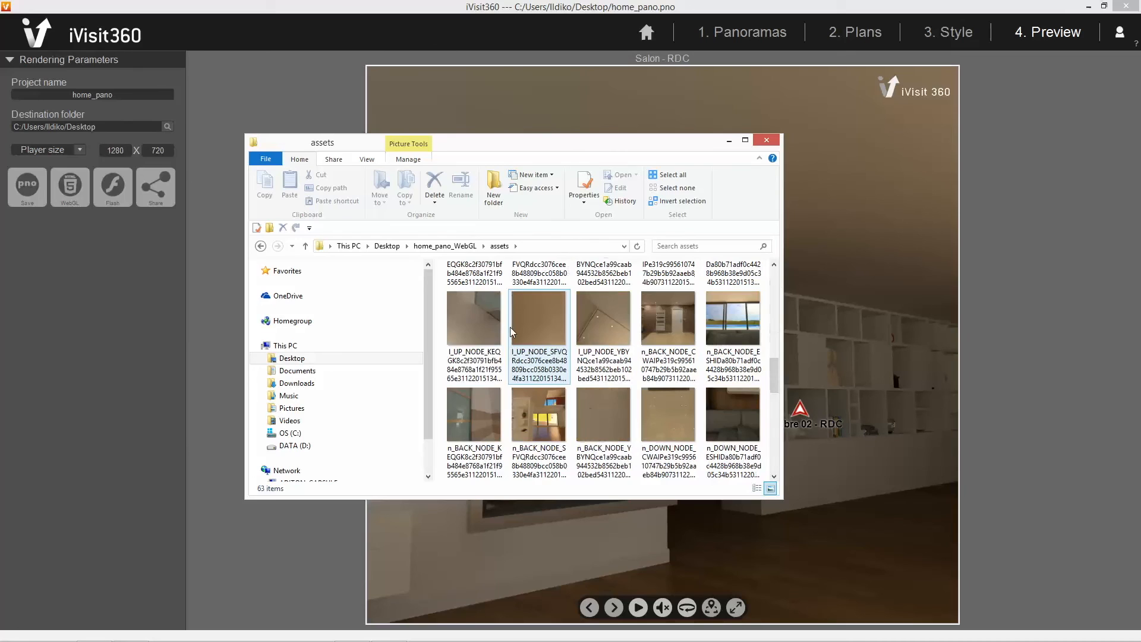
{"action": "left_click", "coordinate": [261, 246]}
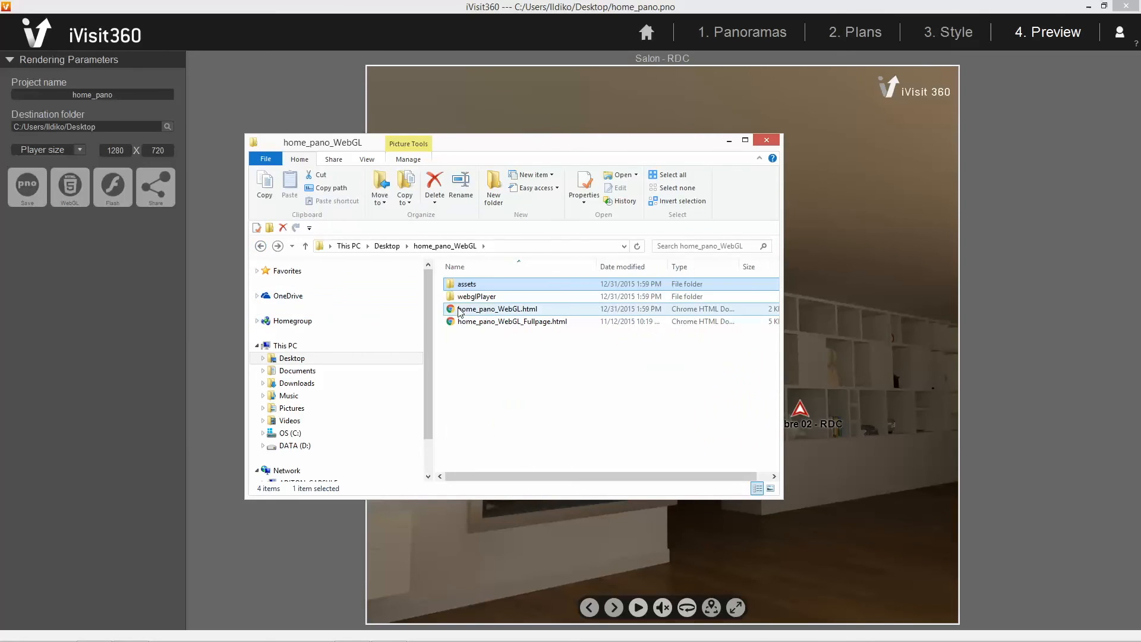
{"action": "double_click", "coordinate": [471, 297]}
{"action": "scroll", "coordinate": [501, 349], "scroll_direction": "down", "scroll_amount": 3}
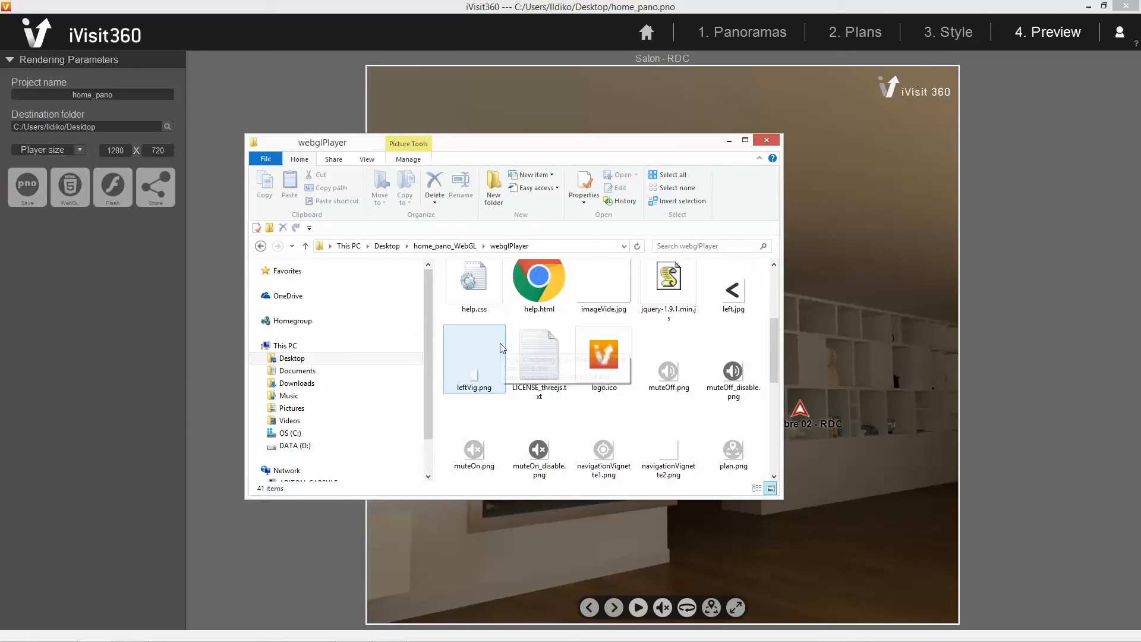
{"action": "left_click", "coordinate": [261, 247]}
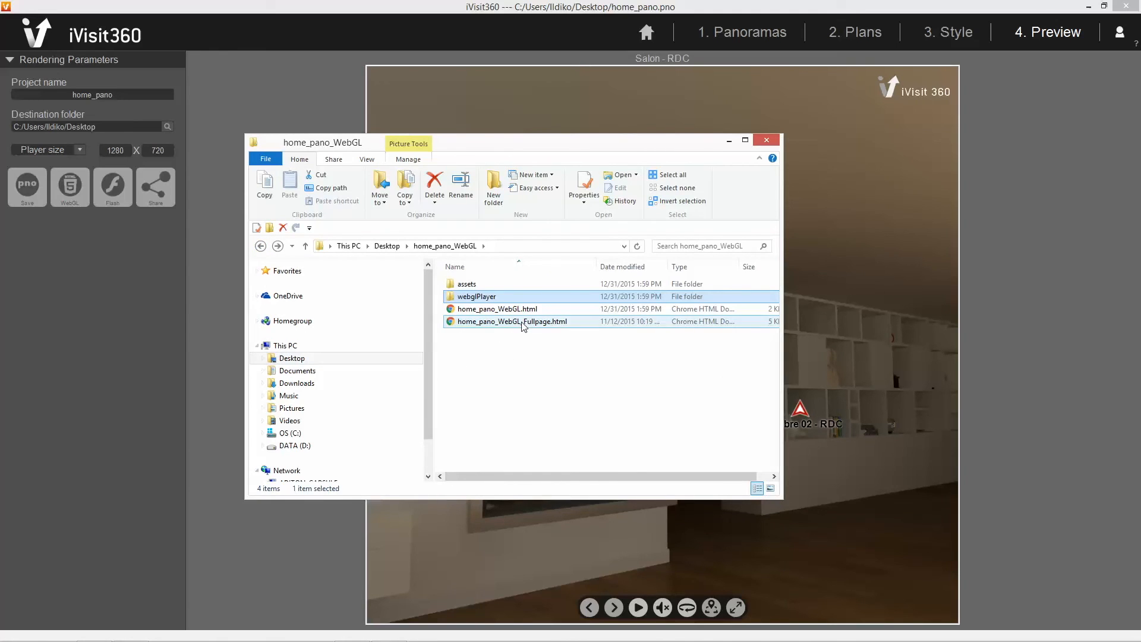
Open home_pano_WebGL_Fullpage.html from the exported folder with Internet Explorer.
{"action": "left_click", "coordinate": [524, 323]}
{"action": "right_click", "coordinate": [523, 325]}
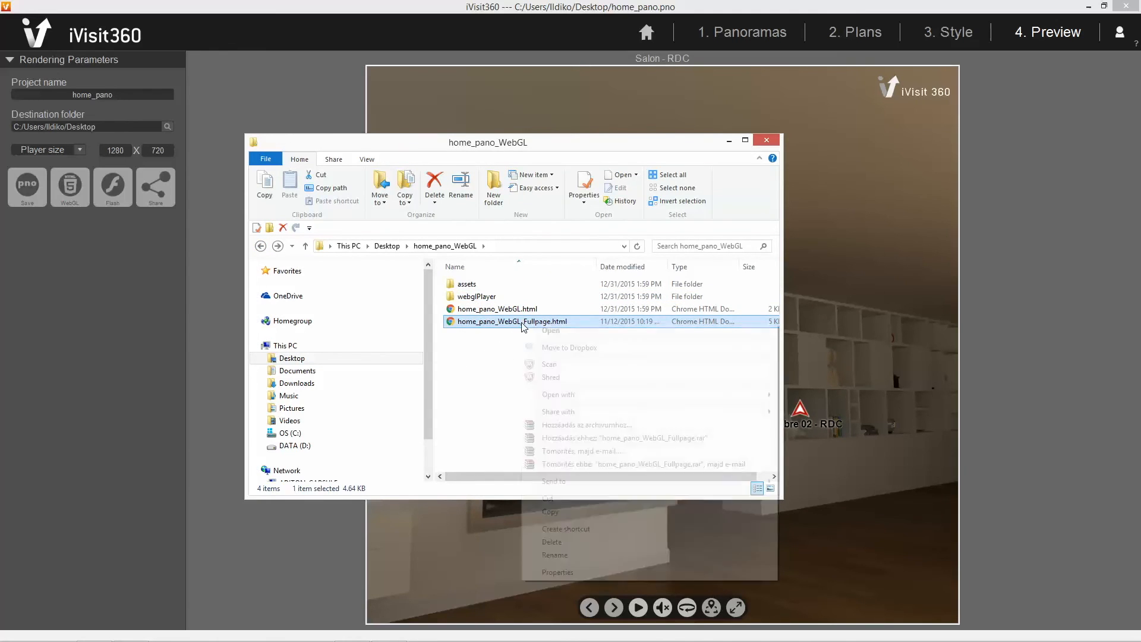
{"action": "mouse_move", "coordinate": [607, 395]}
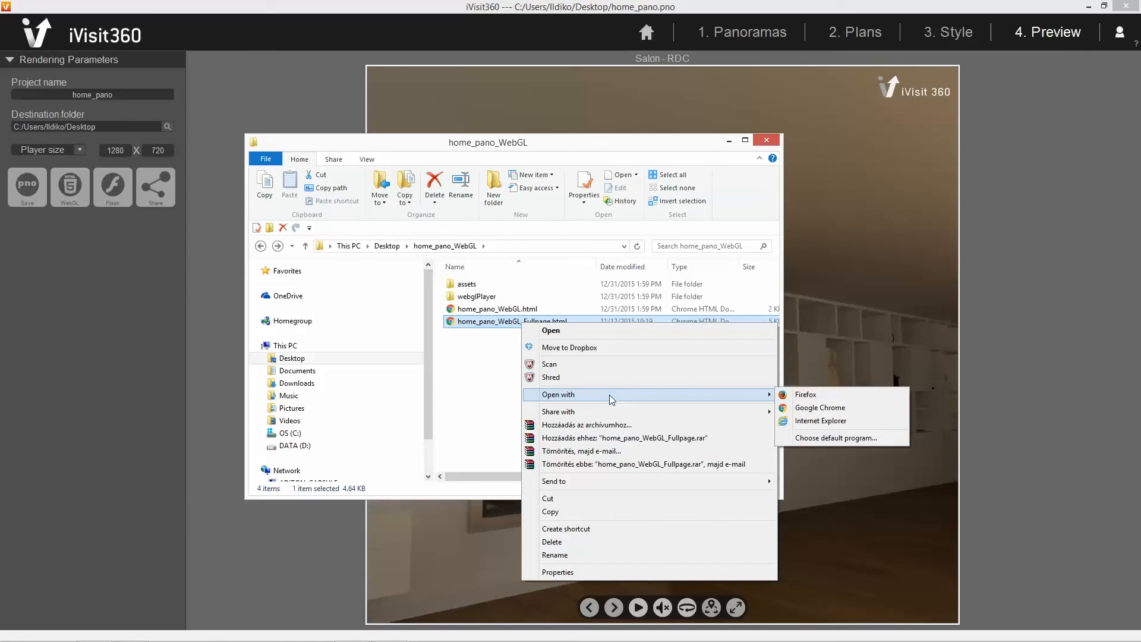
{"action": "left_click", "coordinate": [812, 422]}
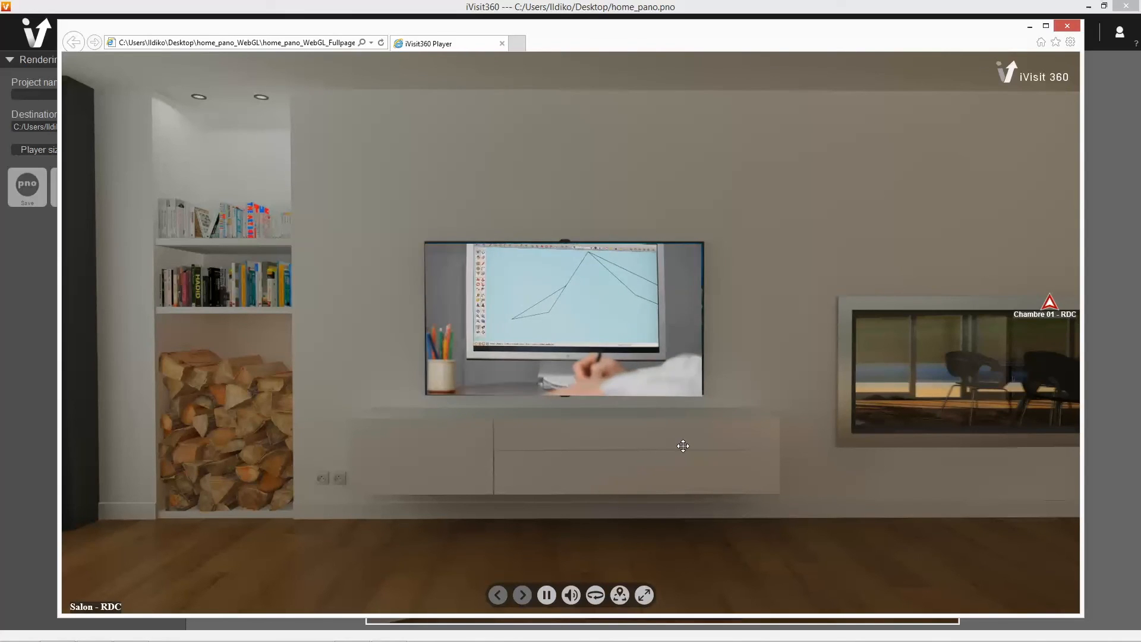
Test the Salon TV by following its web link, returning to the tour, and pausing and resuming its video.
{"action": "left_click", "coordinate": [573, 346]}
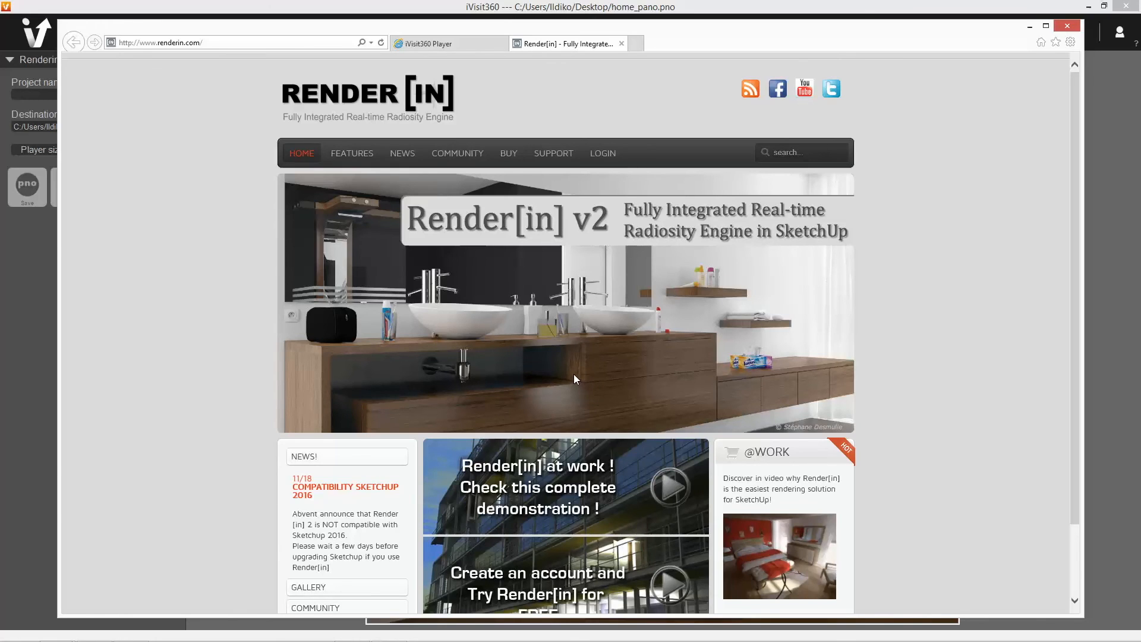
{"action": "left_click", "coordinate": [477, 44]}
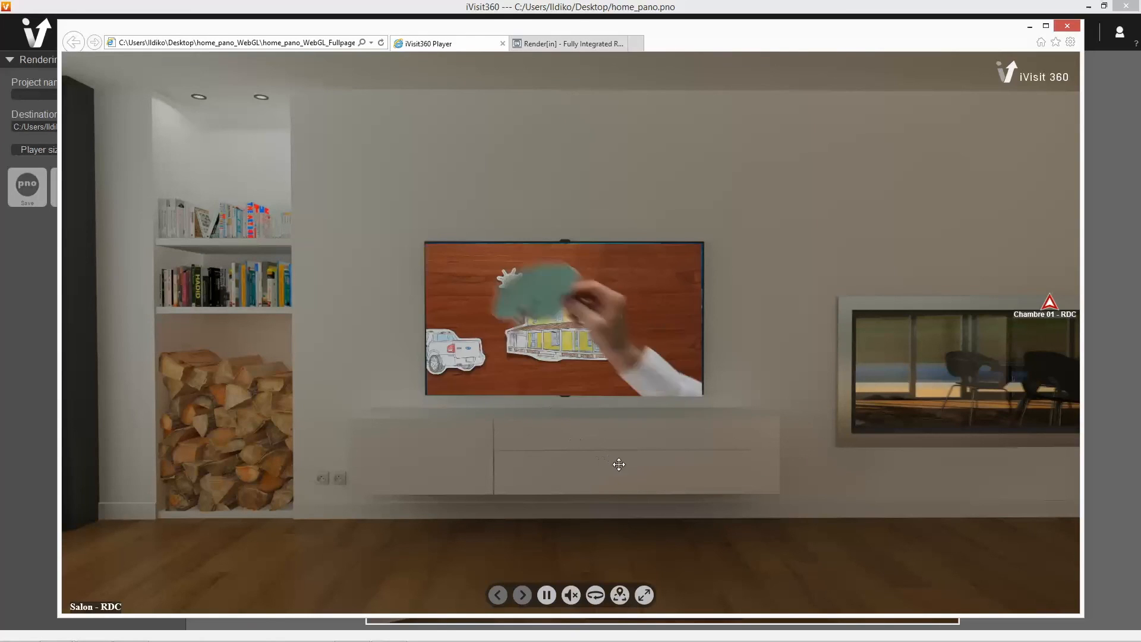
{"action": "left_click", "coordinate": [547, 601]}
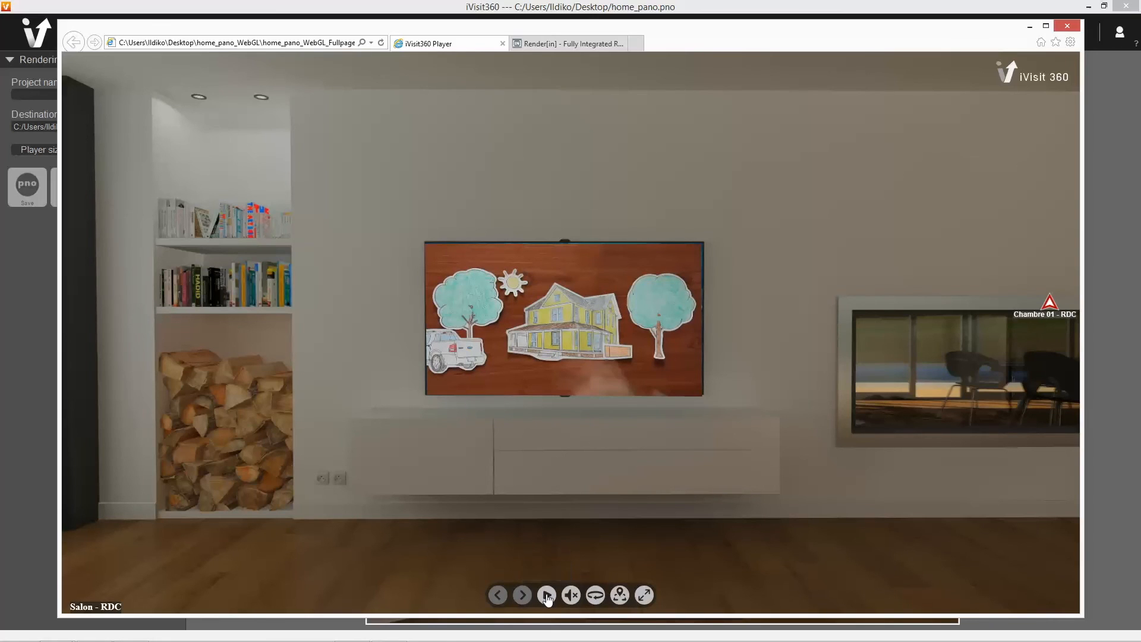
{"action": "left_click", "coordinate": [547, 596]}
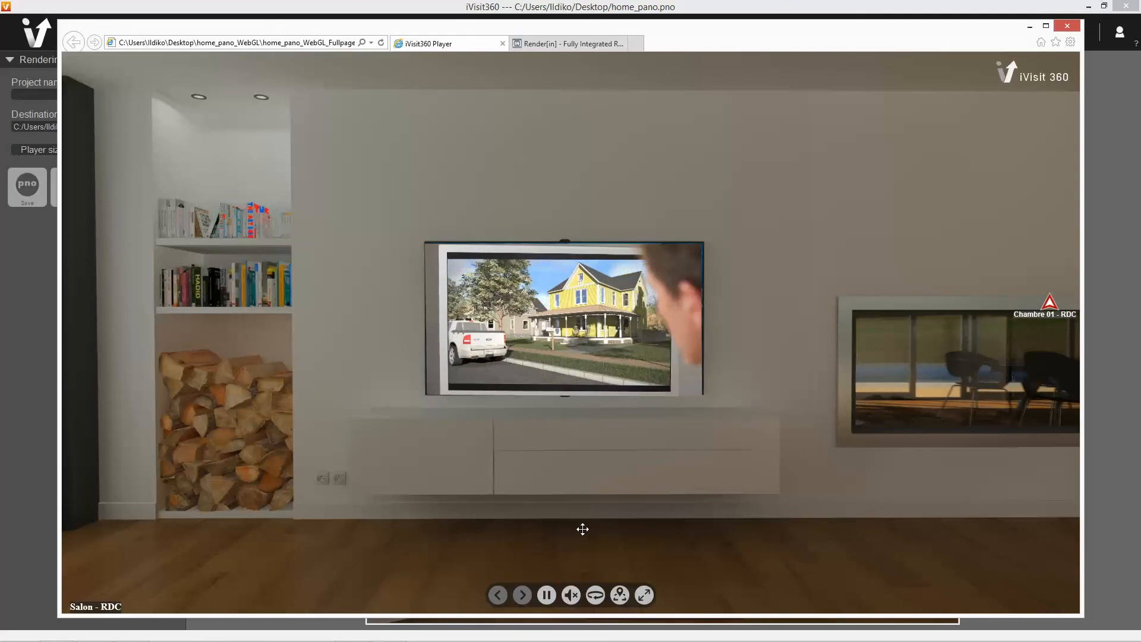
Test room navigation through the hotspots from Salon to Chambre 02 and back, and from the floor plan to Cuisine.
{"action": "mouse_move", "coordinate": [583, 529]}
{"action": "left_mouse_down"}
{"action": "mouse_move", "coordinate": [602, 525]}
{"action": "mouse_move", "coordinate": [589, 525]}
{"action": "left_mouse_up"}
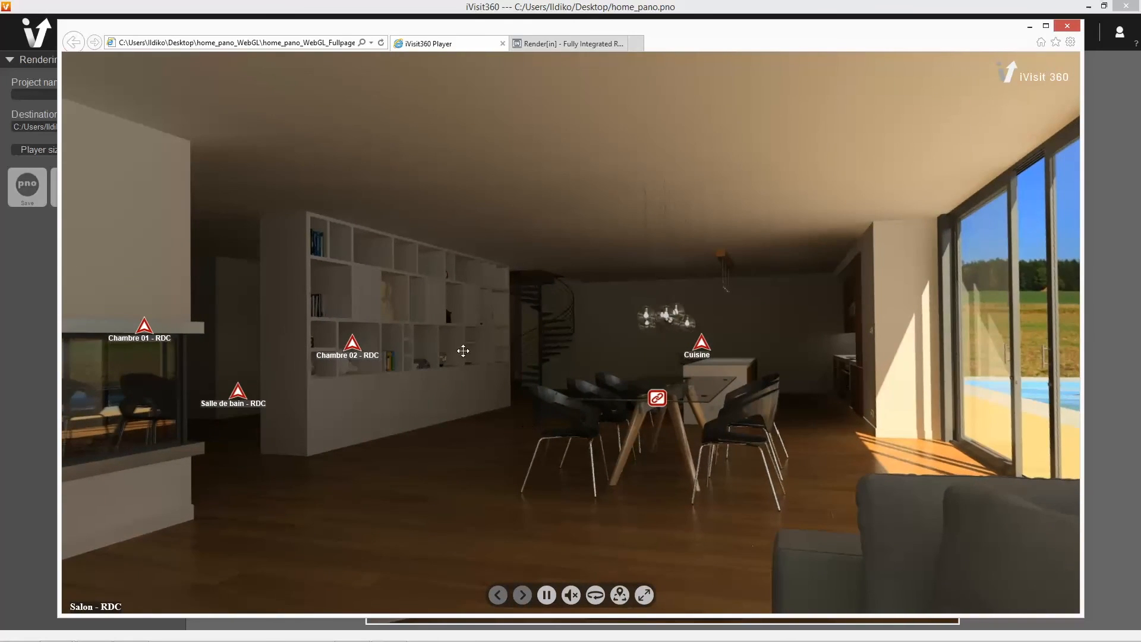
{"action": "left_click", "coordinate": [351, 348]}
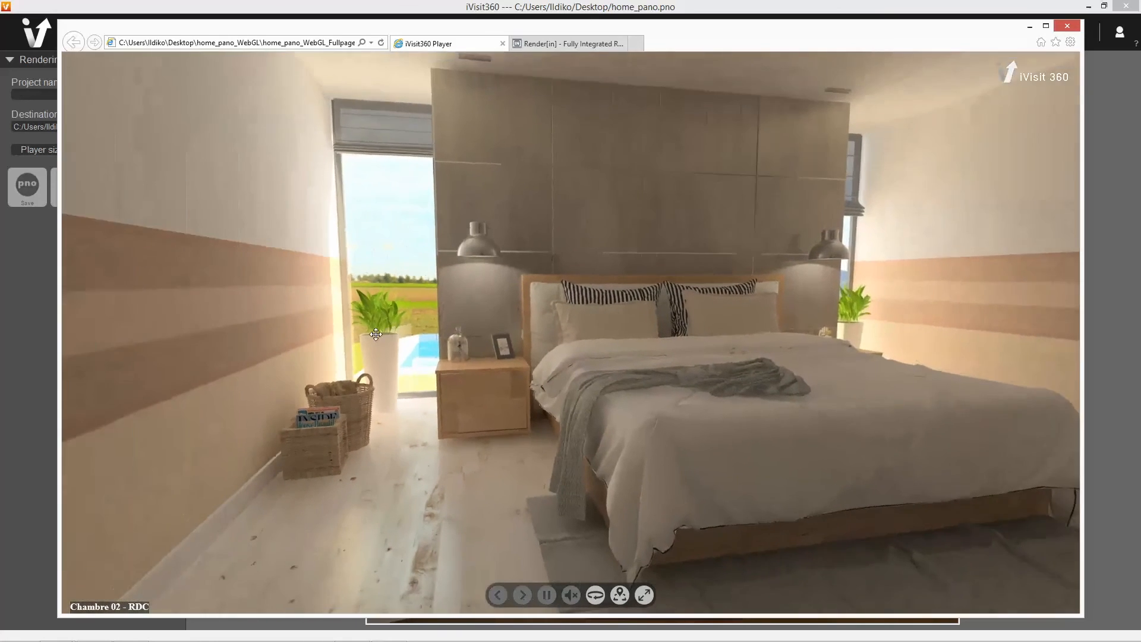
{"action": "left_click_drag", "start_coordinate": [375, 334], "coordinate": [404, 259]}
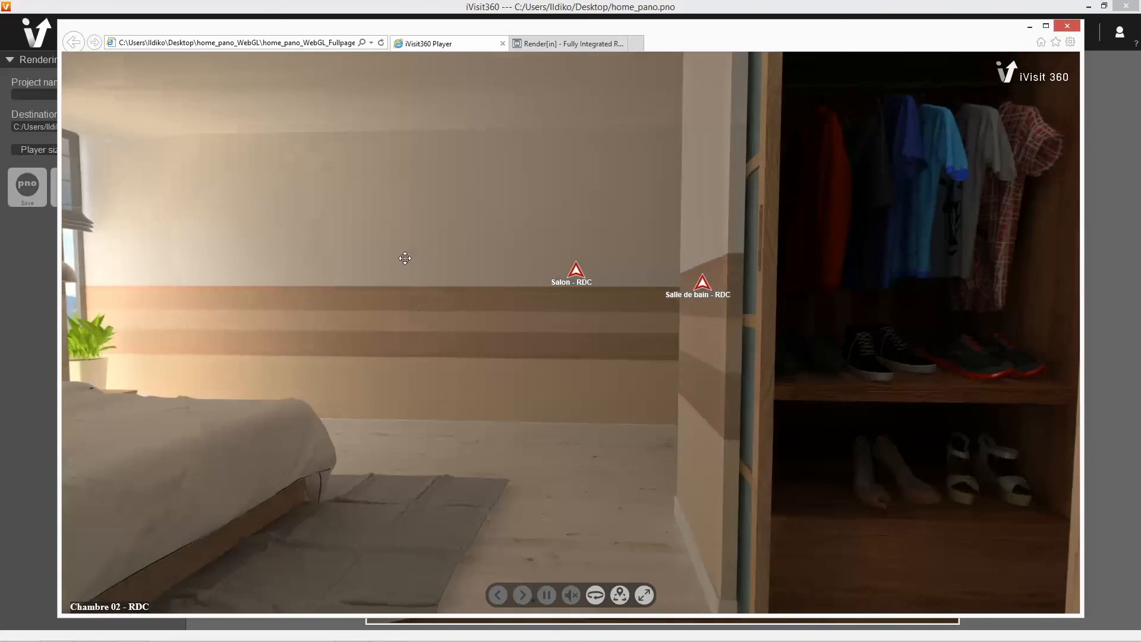
{"action": "left_click", "coordinate": [574, 280]}
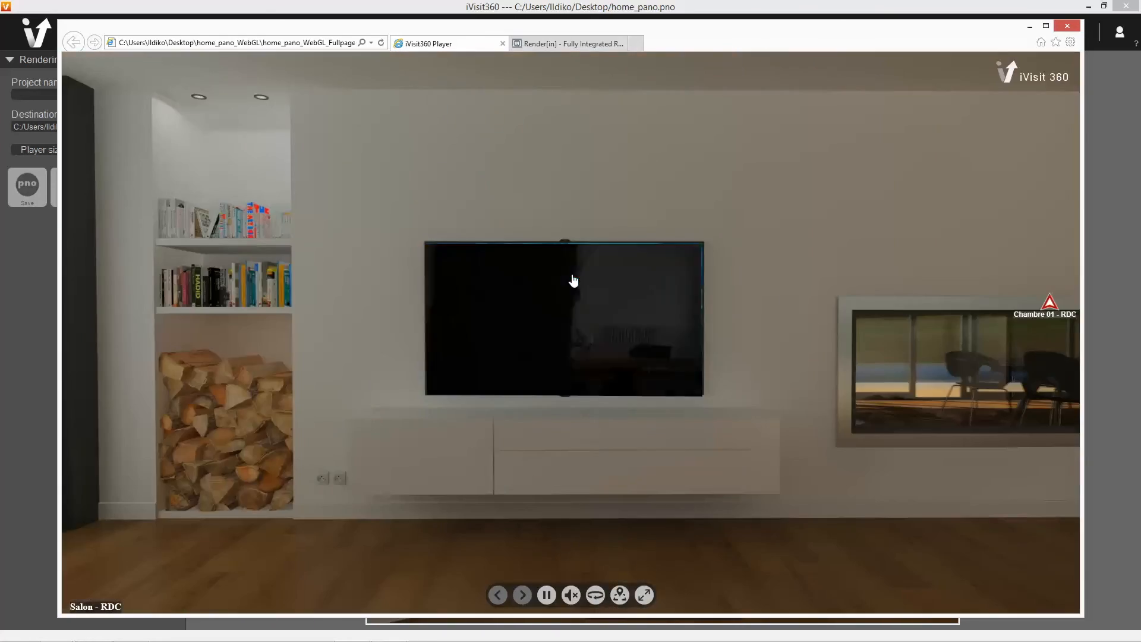
{"action": "left_click", "coordinate": [620, 595]}
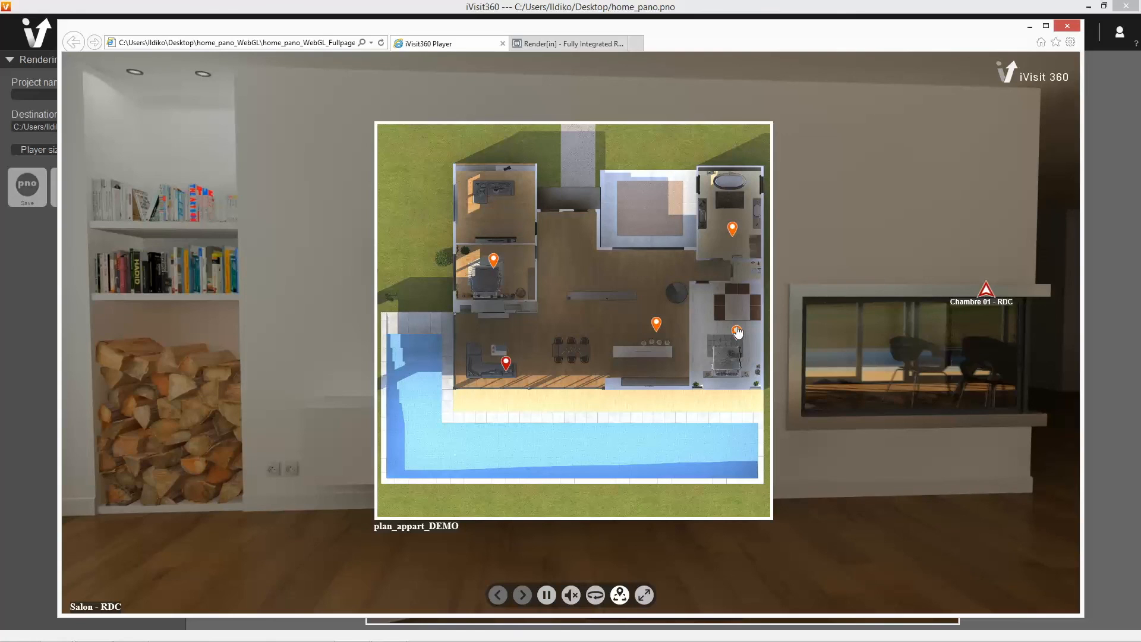
{"action": "left_click", "coordinate": [656, 319]}
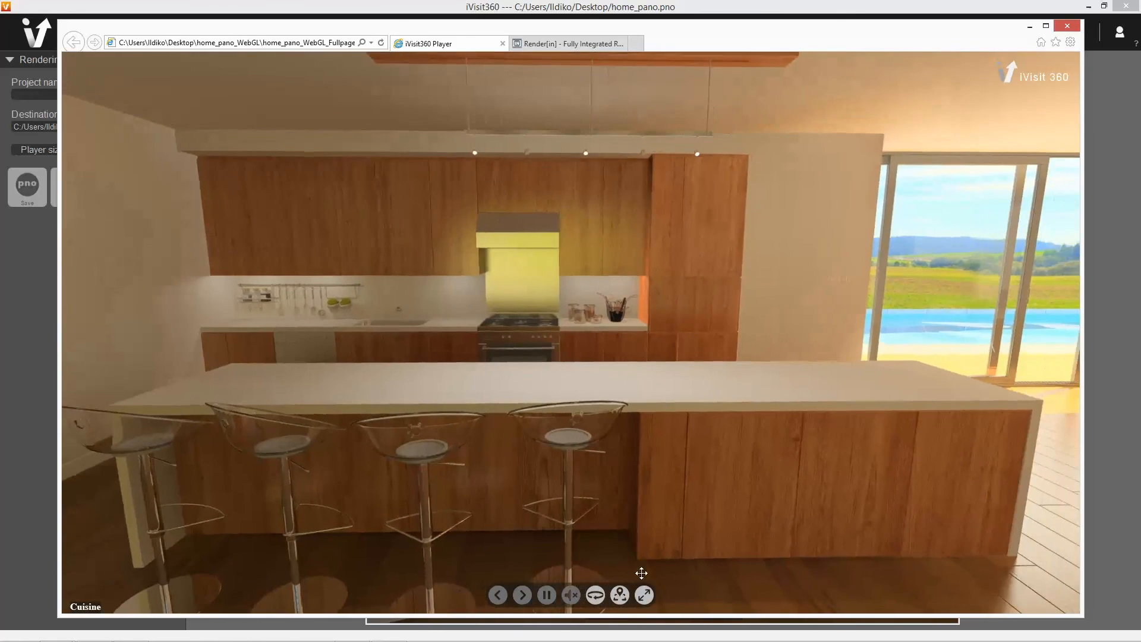
Test the Cuisine panorama's automatic rotation and full-screen display, switching each on and off again.
{"action": "left_click", "coordinate": [595, 596]}
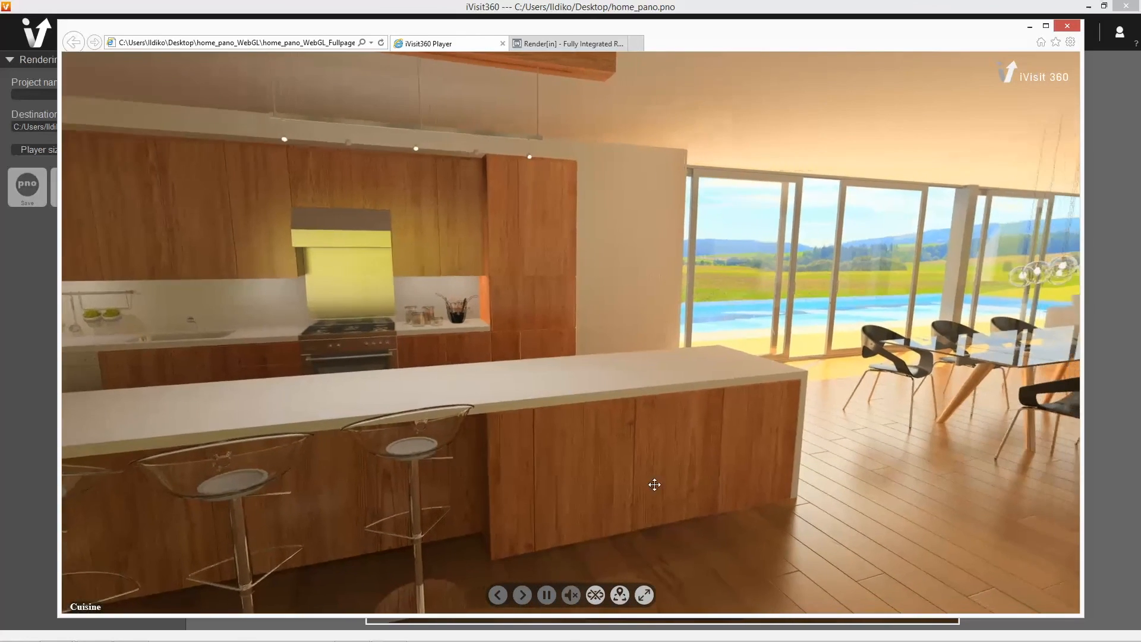
{"action": "left_click", "coordinate": [594, 595]}
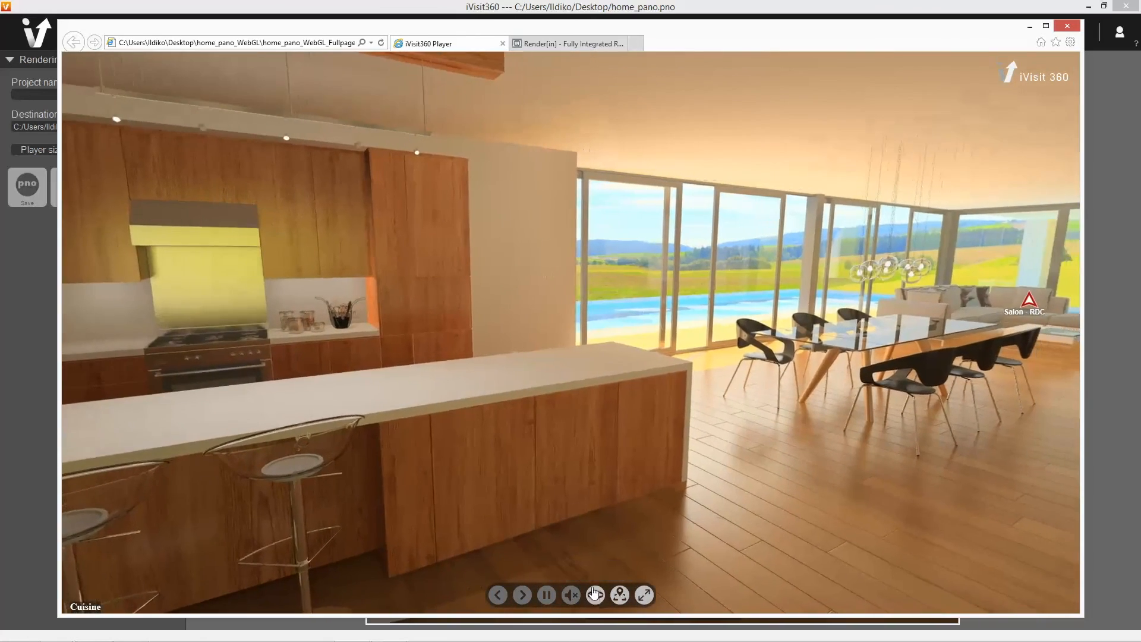
{"action": "left_click", "coordinate": [645, 596]}
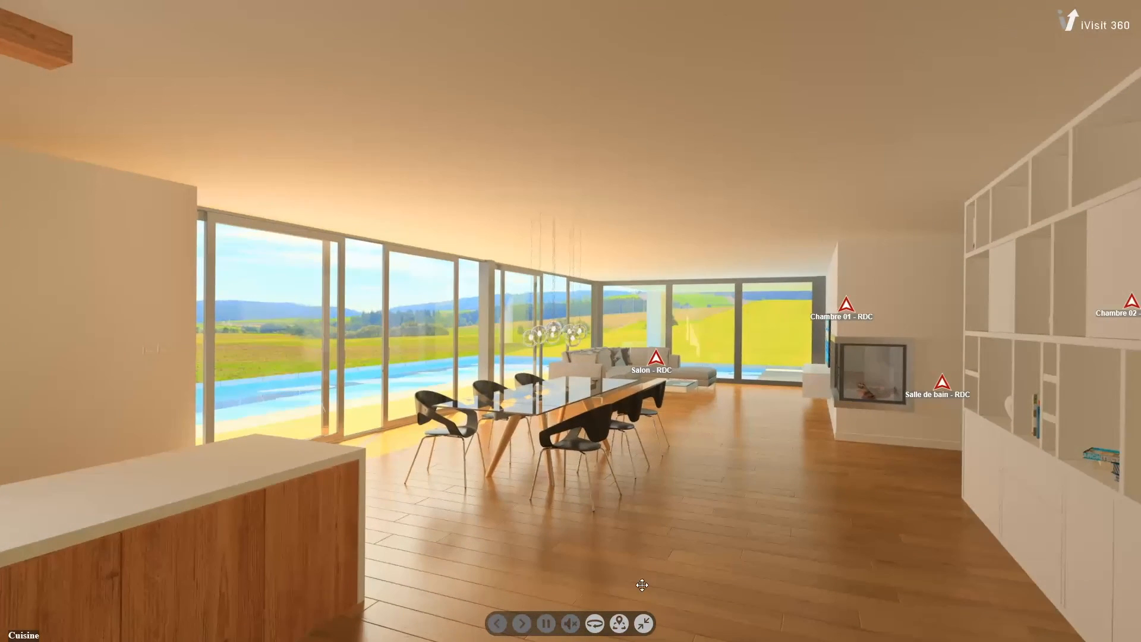
{"action": "left_click", "coordinate": [644, 624]}
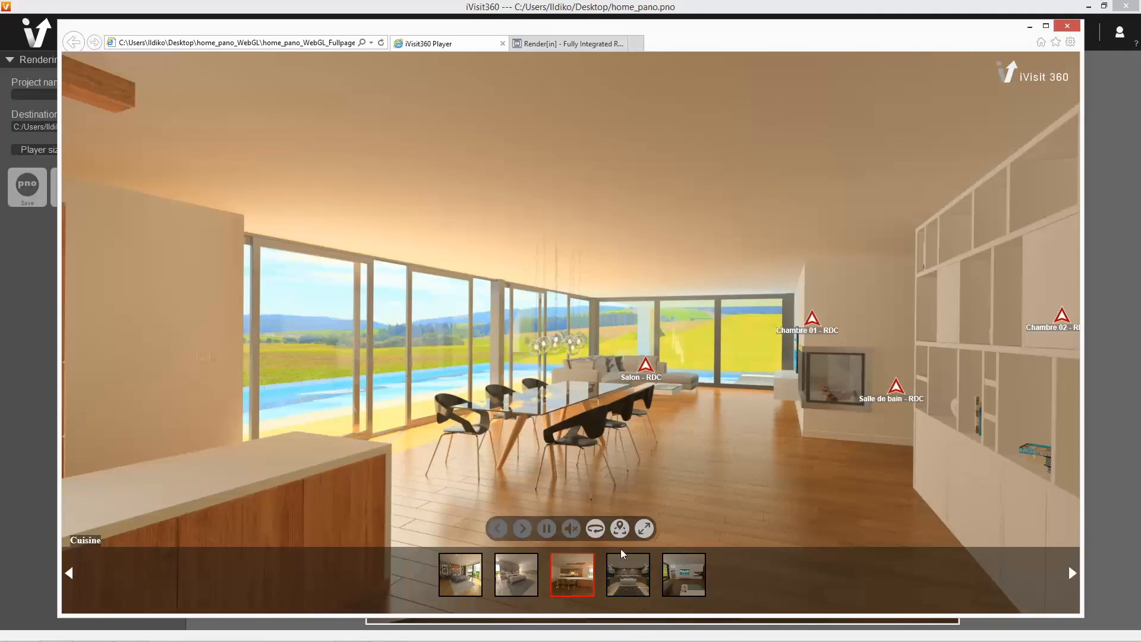
Return from Cuisine to Salon through its hotspot and test the web link on the dining table.
{"action": "left_click", "coordinate": [645, 369]}
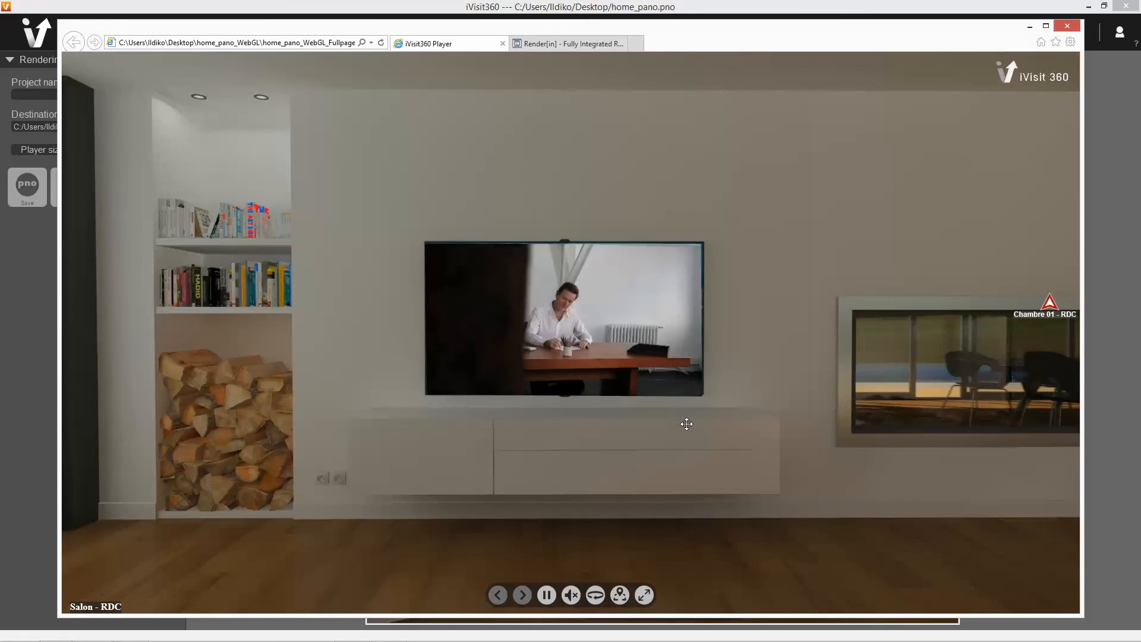
{"action": "left_click_drag", "start_coordinate": [687, 423], "coordinate": [676, 456]}
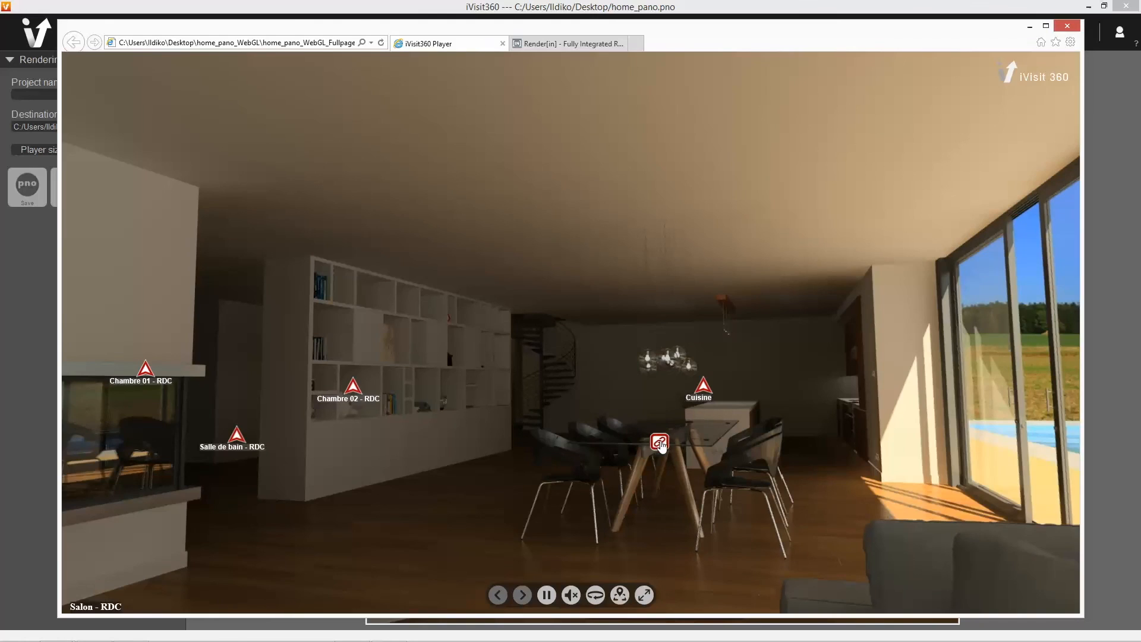
{"action": "left_click", "coordinate": [659, 442]}
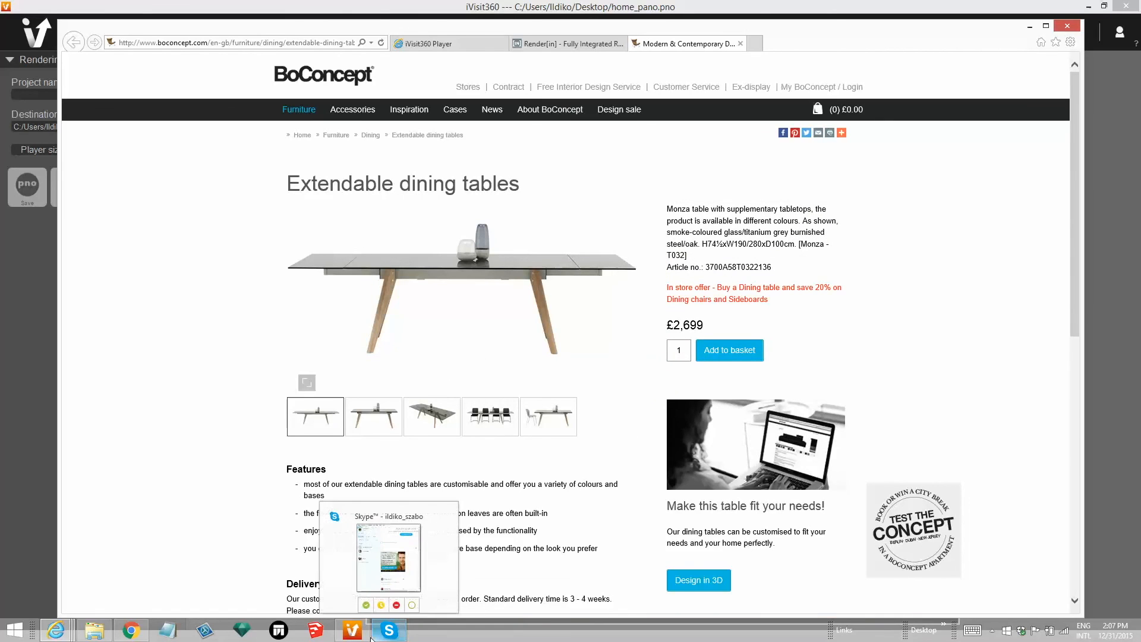
Switch back to iVisit360 and leave the project for the home screen.
{"action": "left_click", "coordinate": [354, 635]}
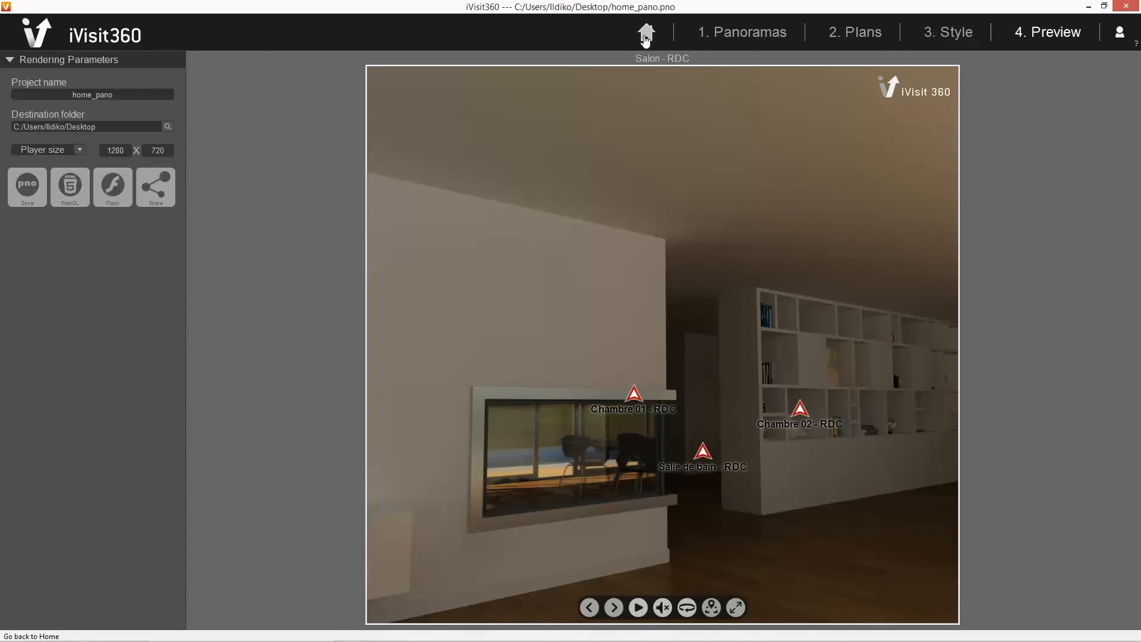
{"action": "left_click", "coordinate": [646, 34]}
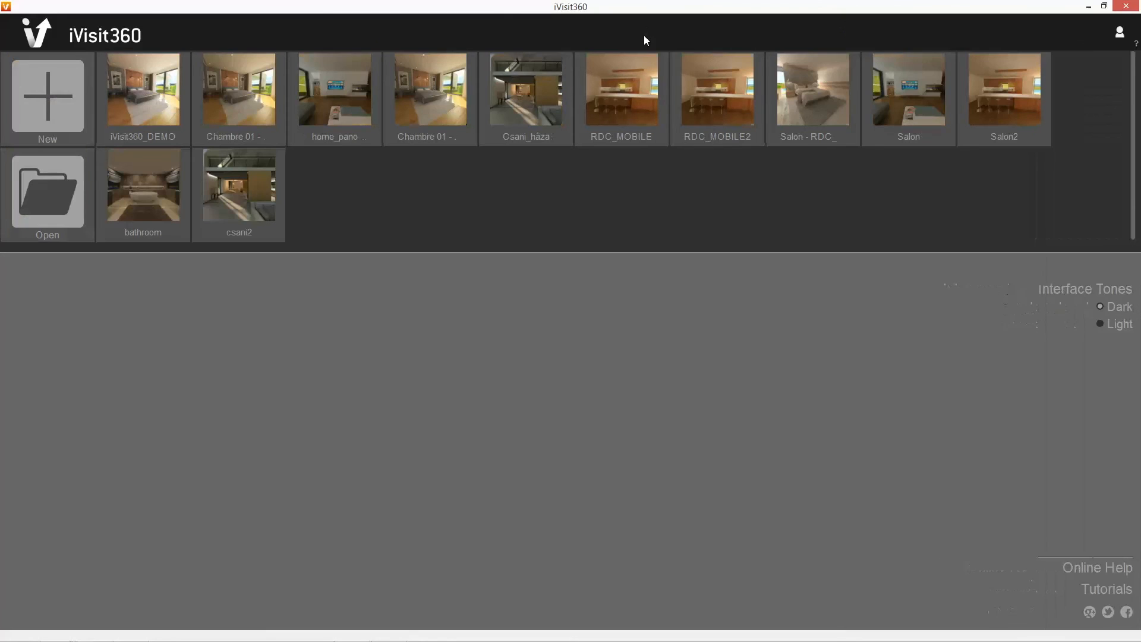